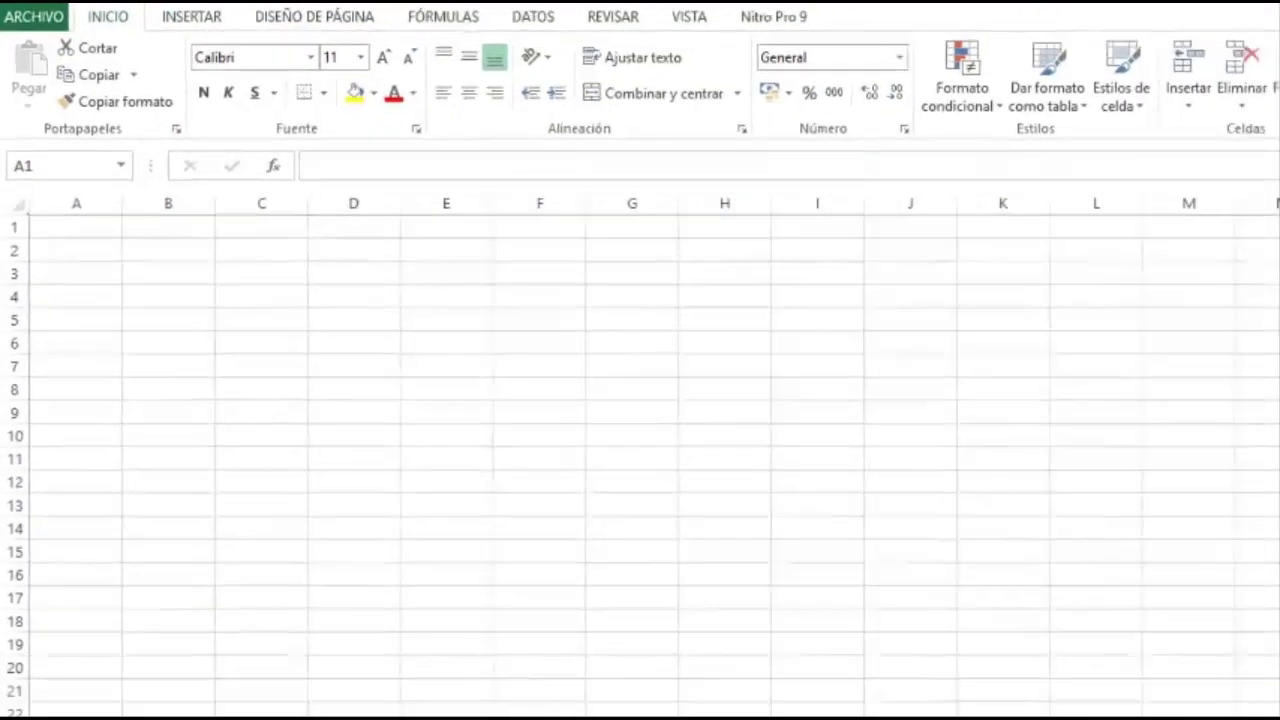
- Select several whole columns, columns A and B, column C, then row 6
drag(83, 197, 137, 214)
mouse_move(261, 226)
mouse_down()
mouse_move(260, 712)
mouse_move(261, 226)
mouse_up()
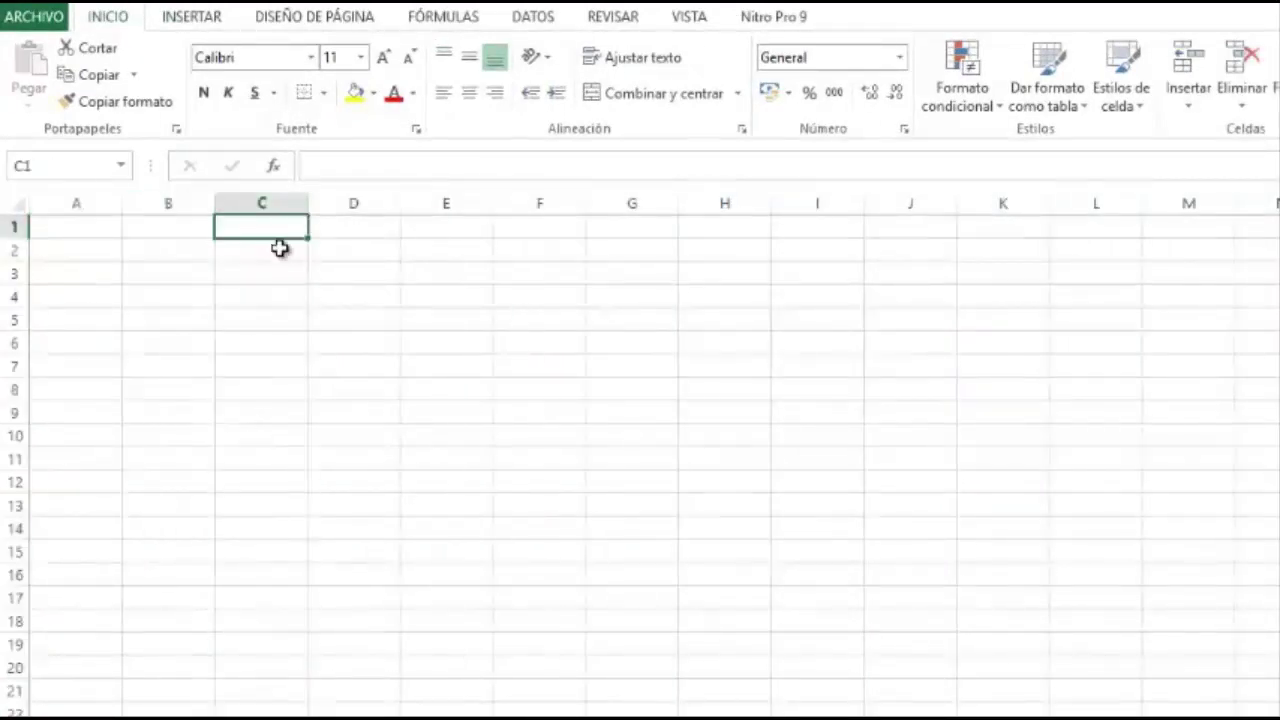
click(245, 200)
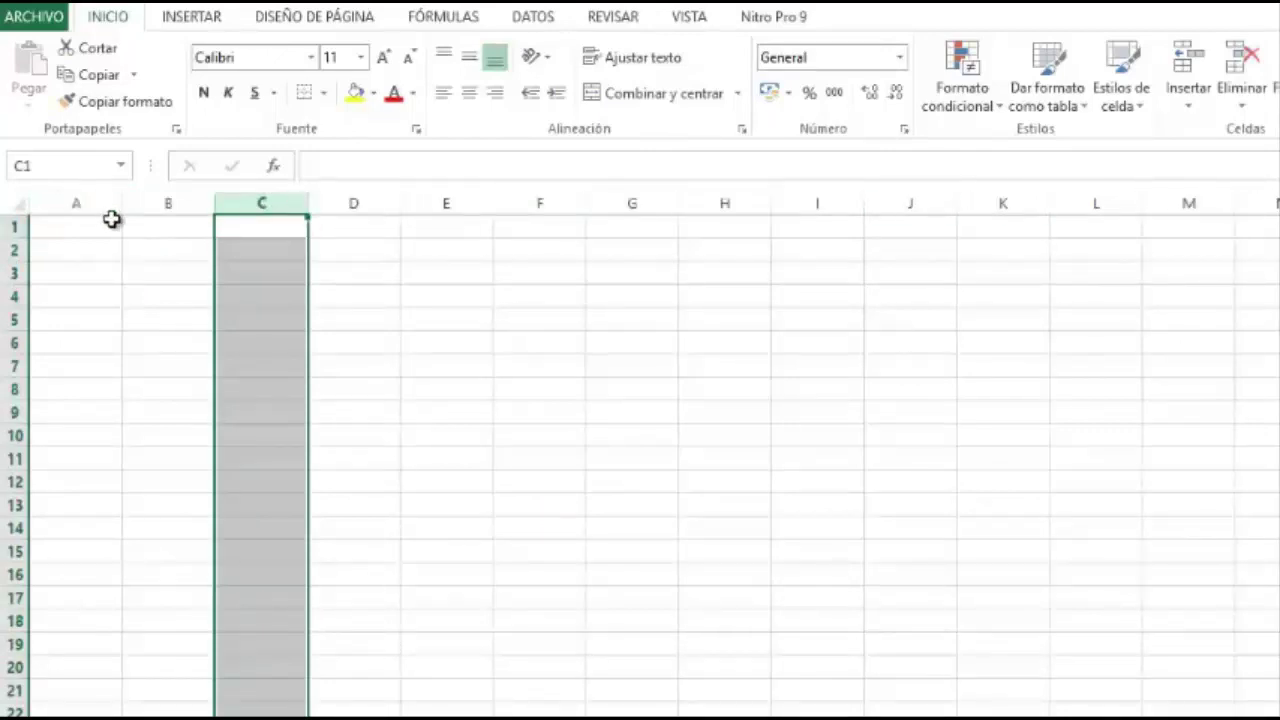
click(14, 343)
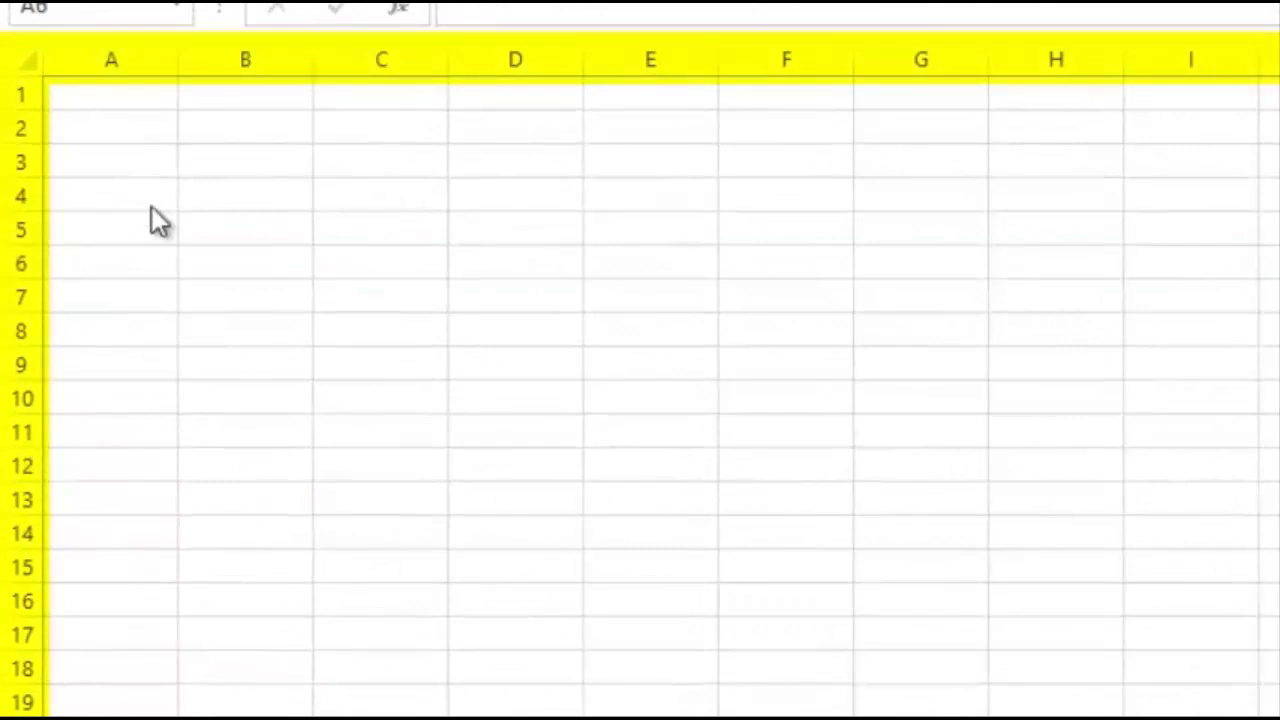
- Select whole columns D, E and F, then rows 4, 5 and 6 in turn
click(552, 62)
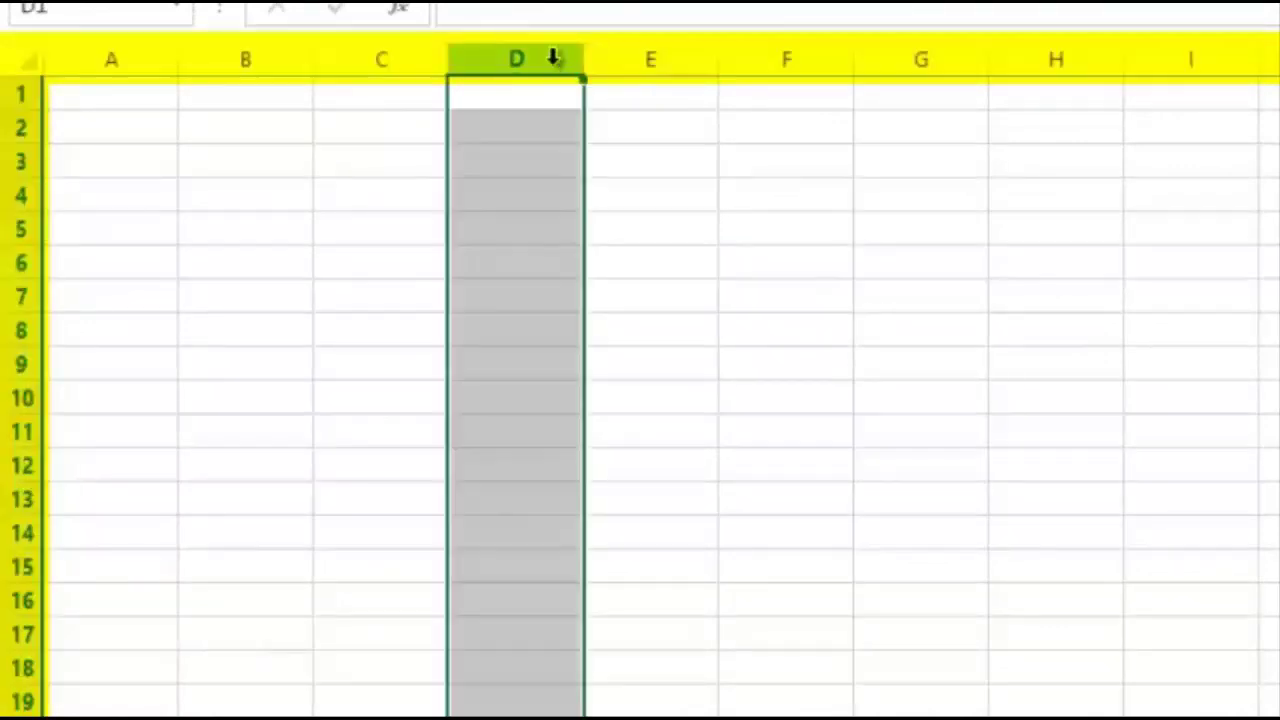
click(657, 46)
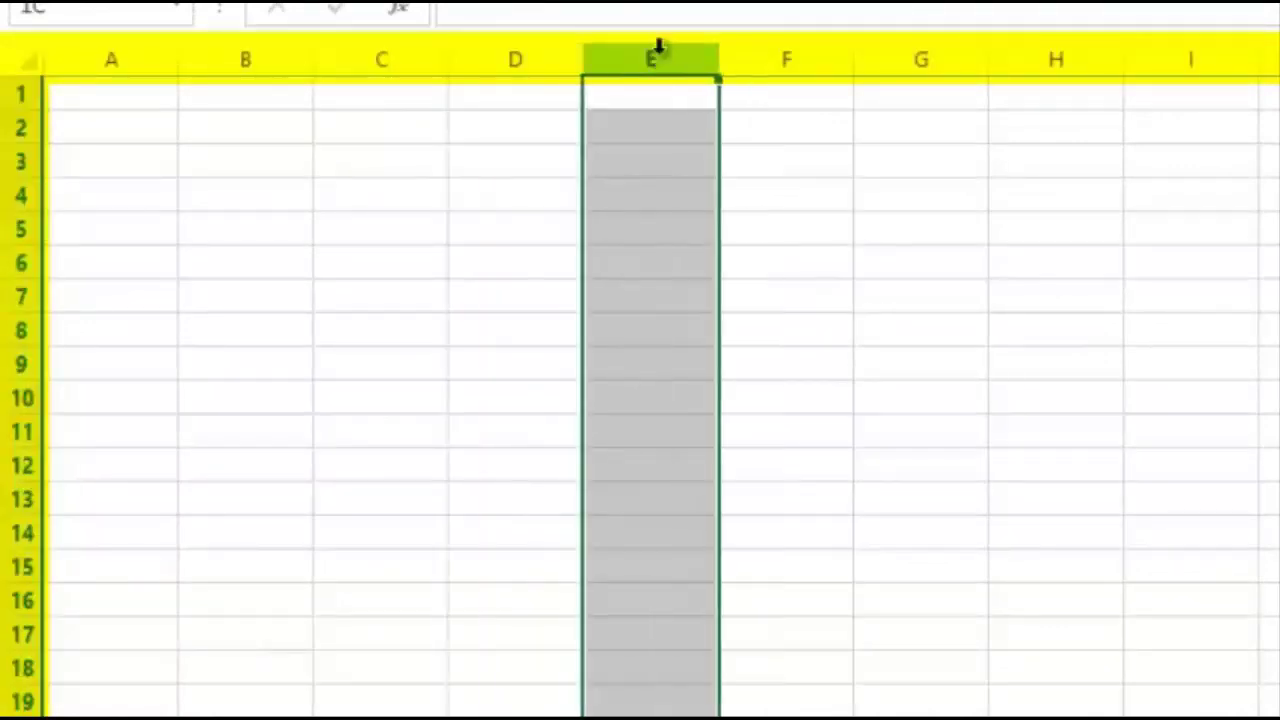
click(809, 46)
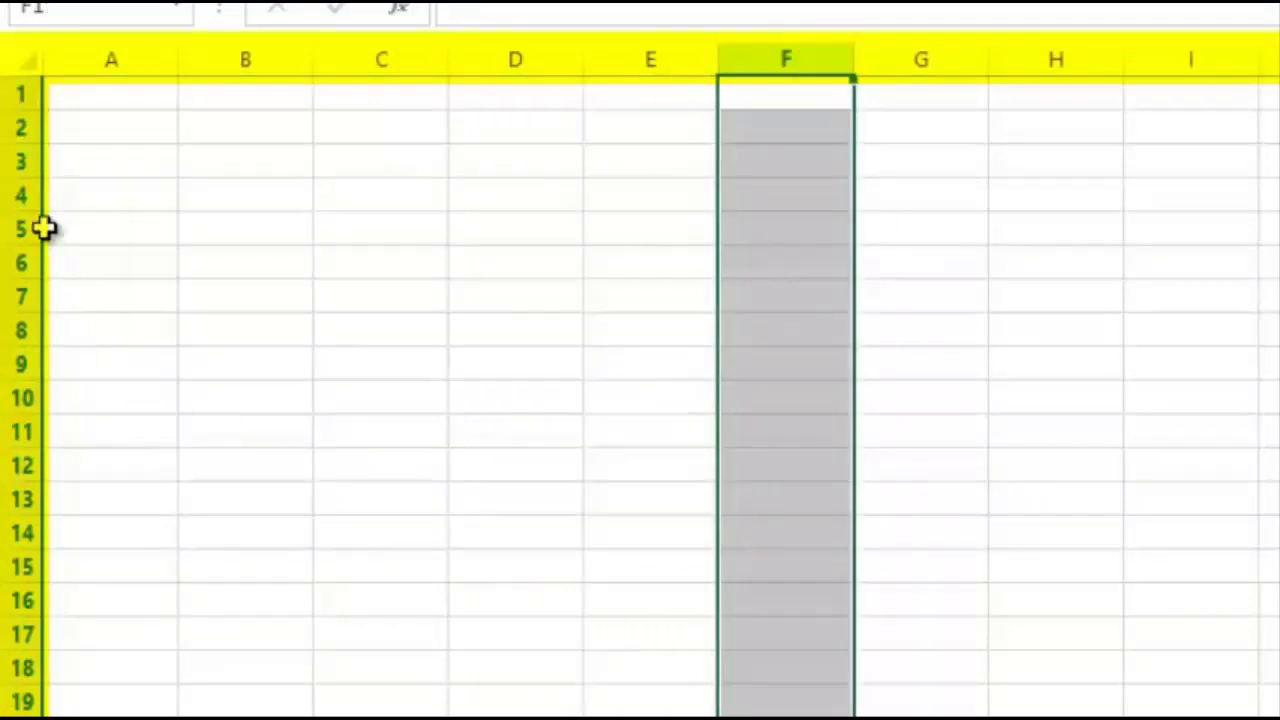
click(14, 196)
click(8, 232)
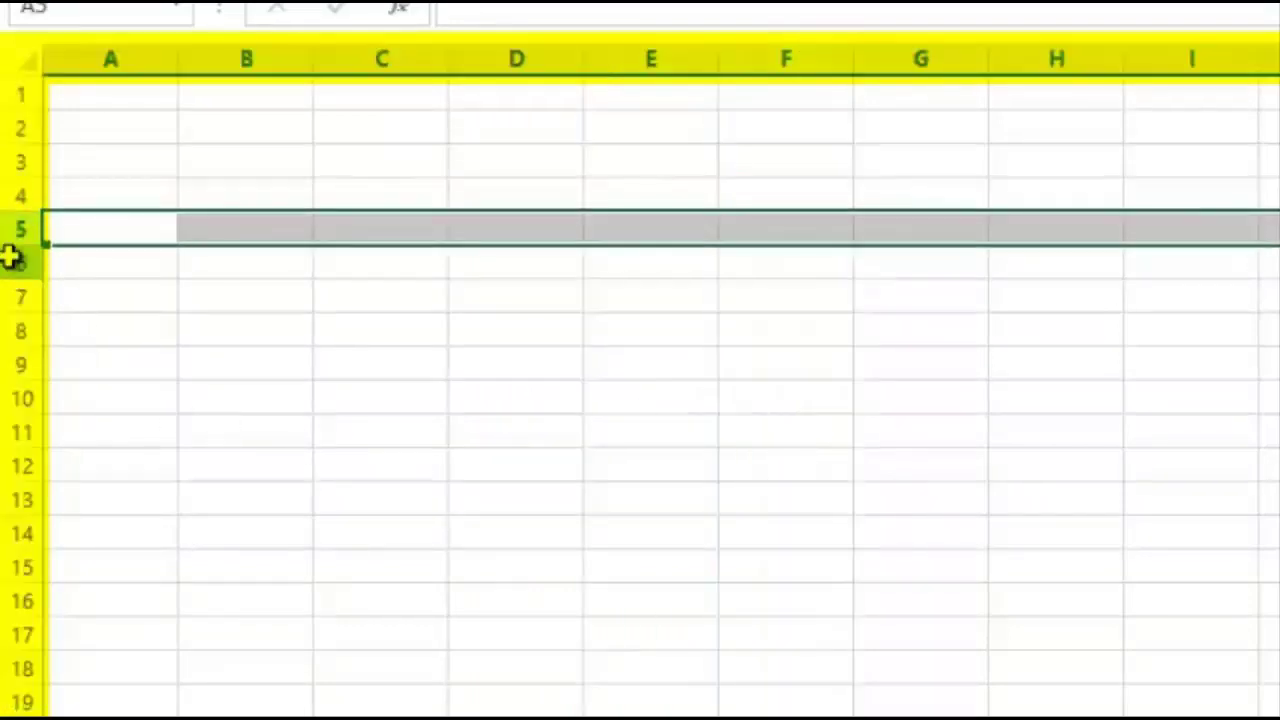
click(5, 261)
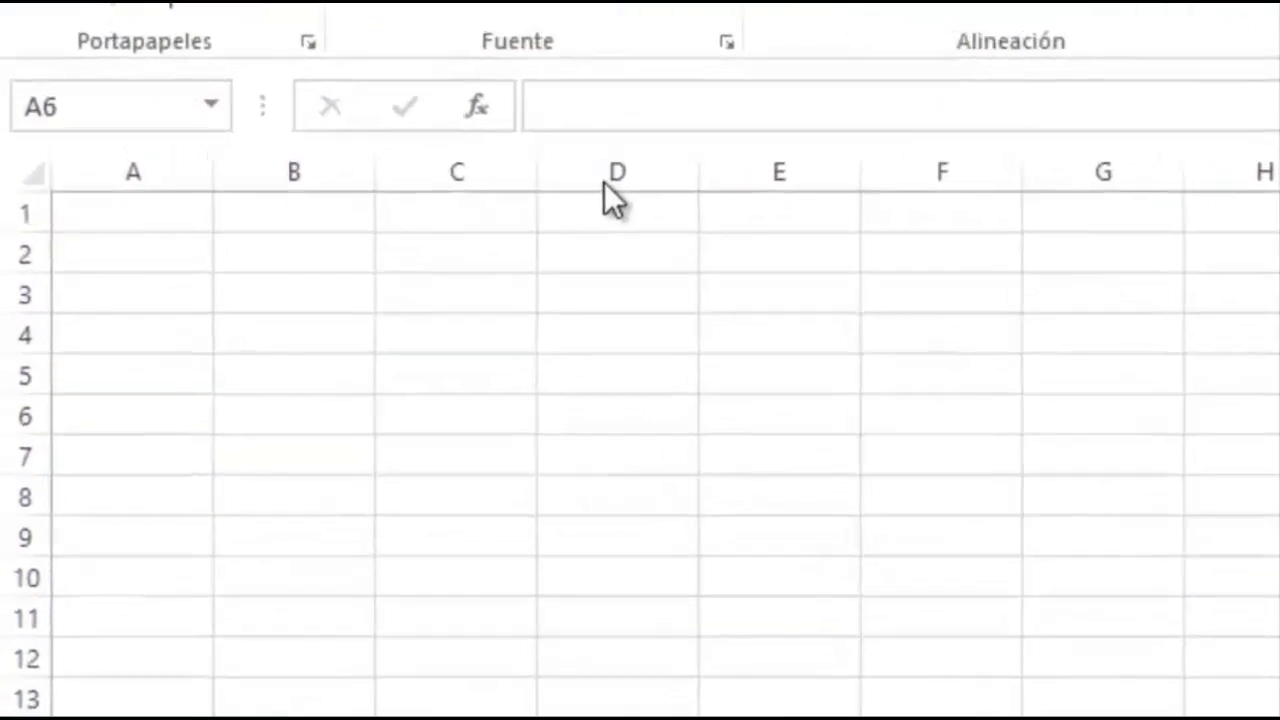
- Select column C, then row 4, then pick cell C4 where they cross
click(524, 172)
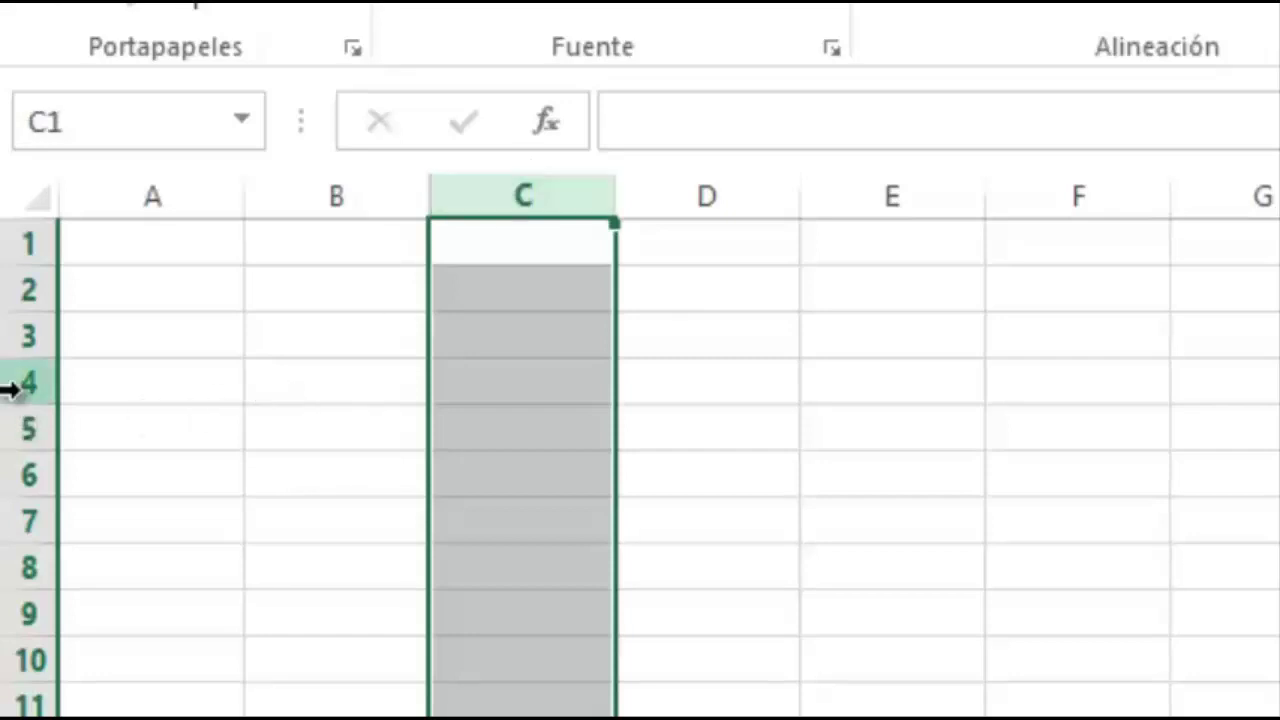
click(137, 380)
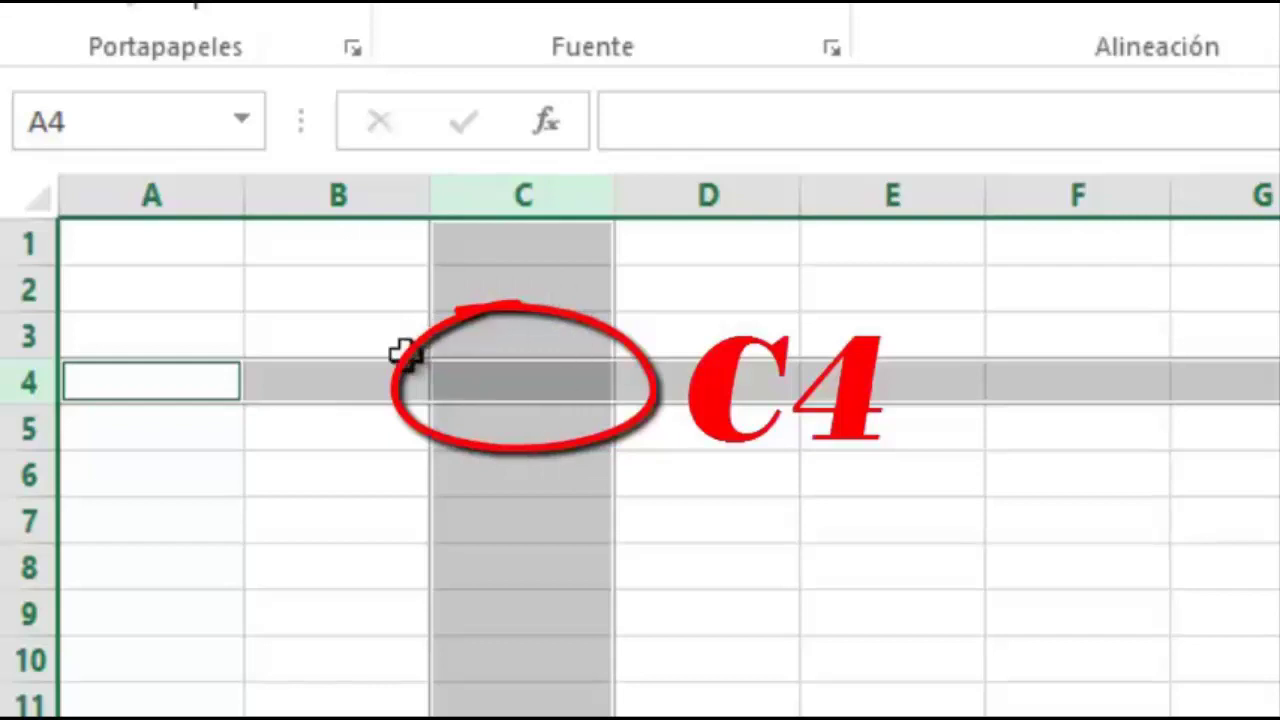
click(487, 380)
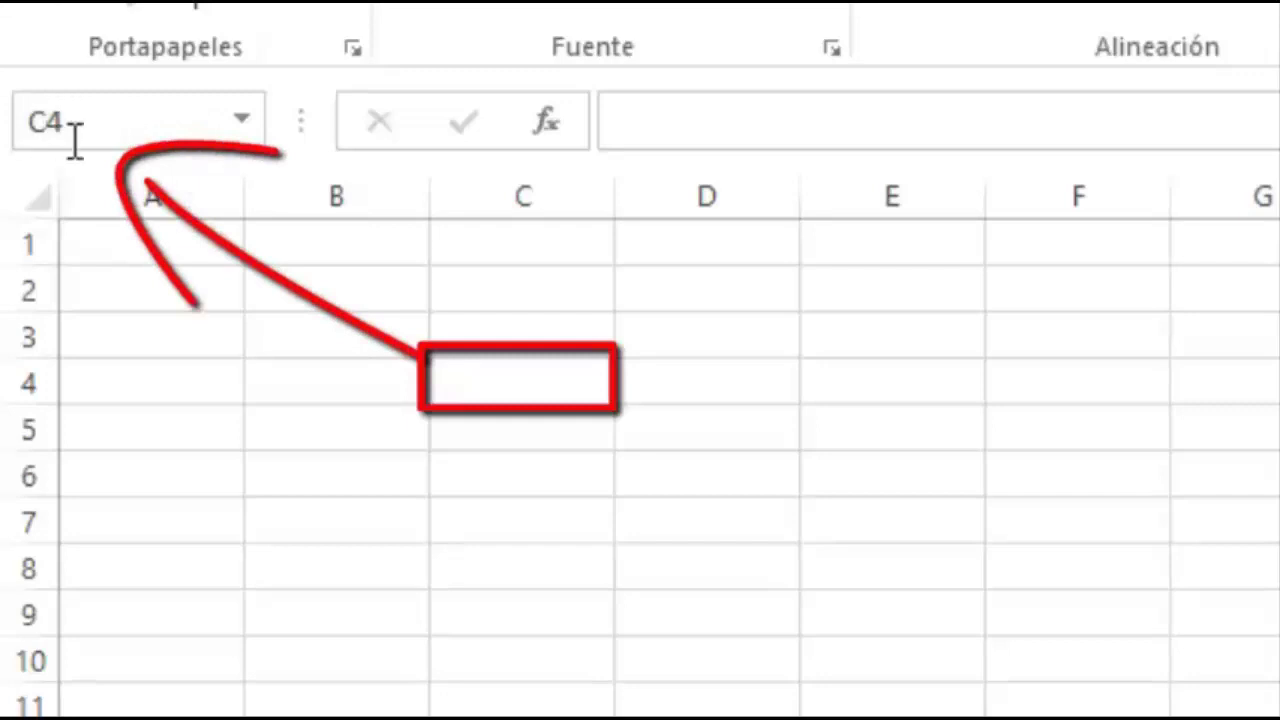
- Select C4, then B4, then move with the arrow keys up and left toward A3
click(488, 393)
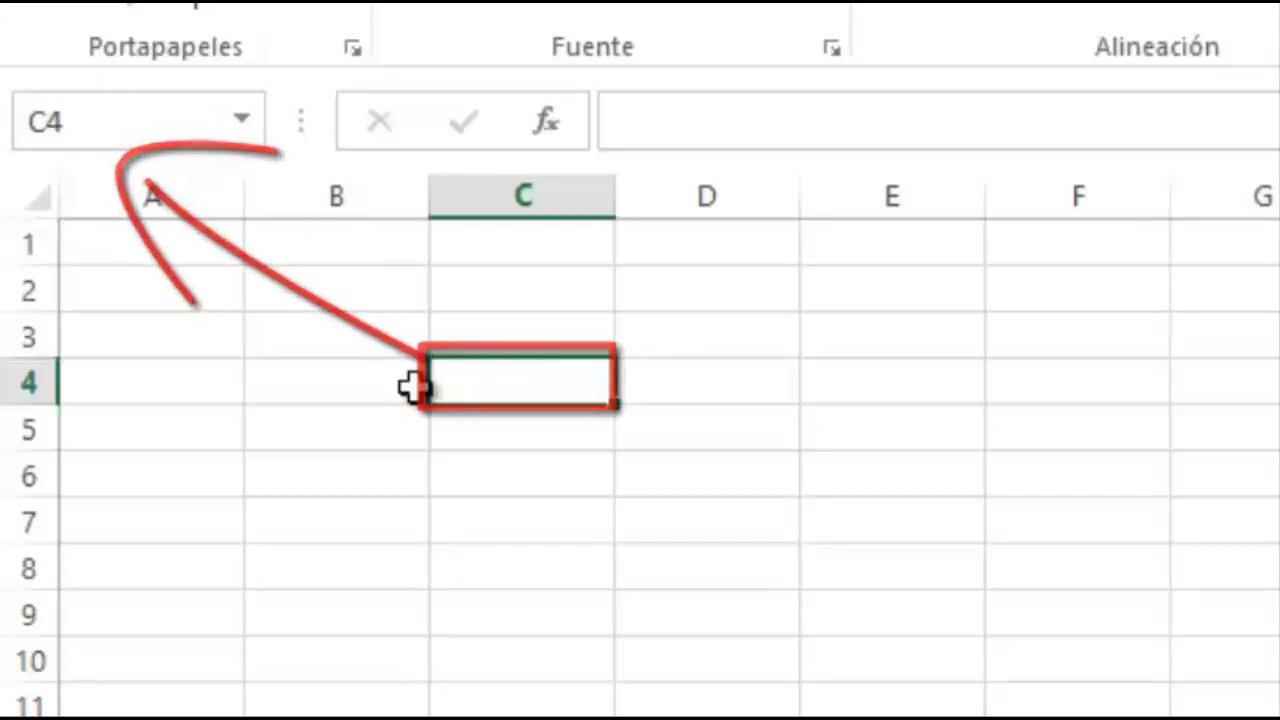
click(358, 385)
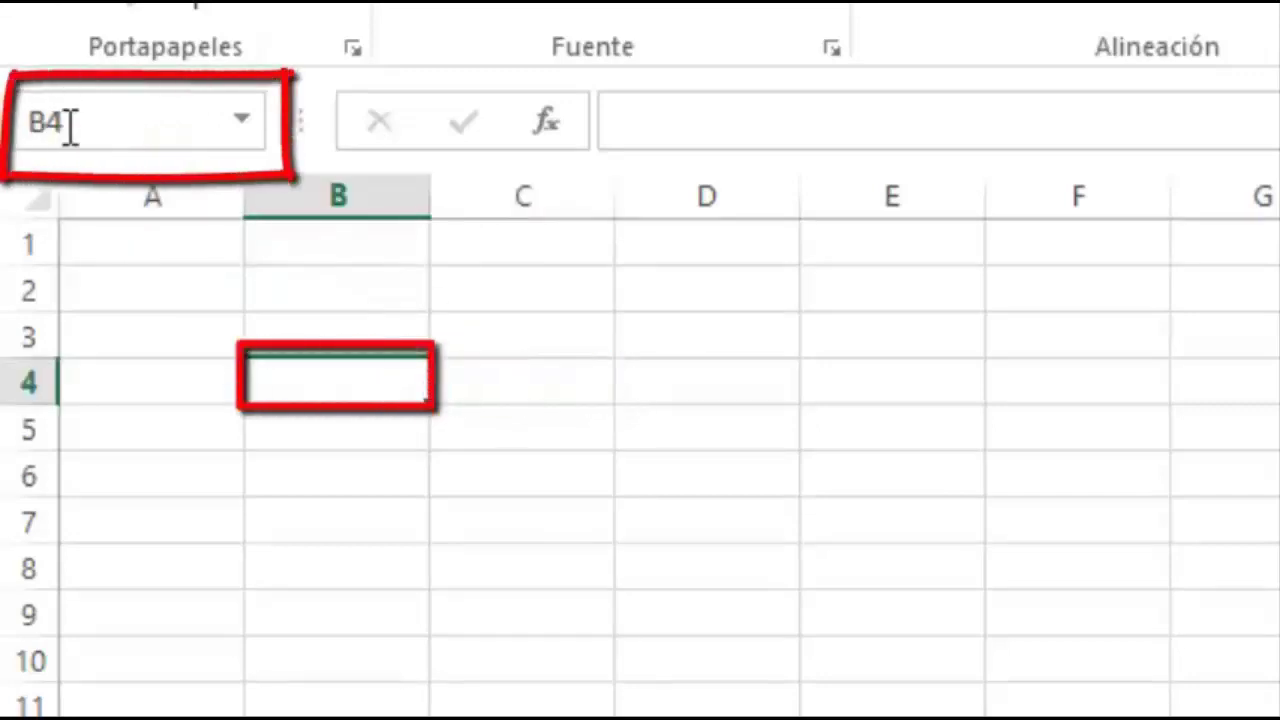
key(Up)
key(Left)
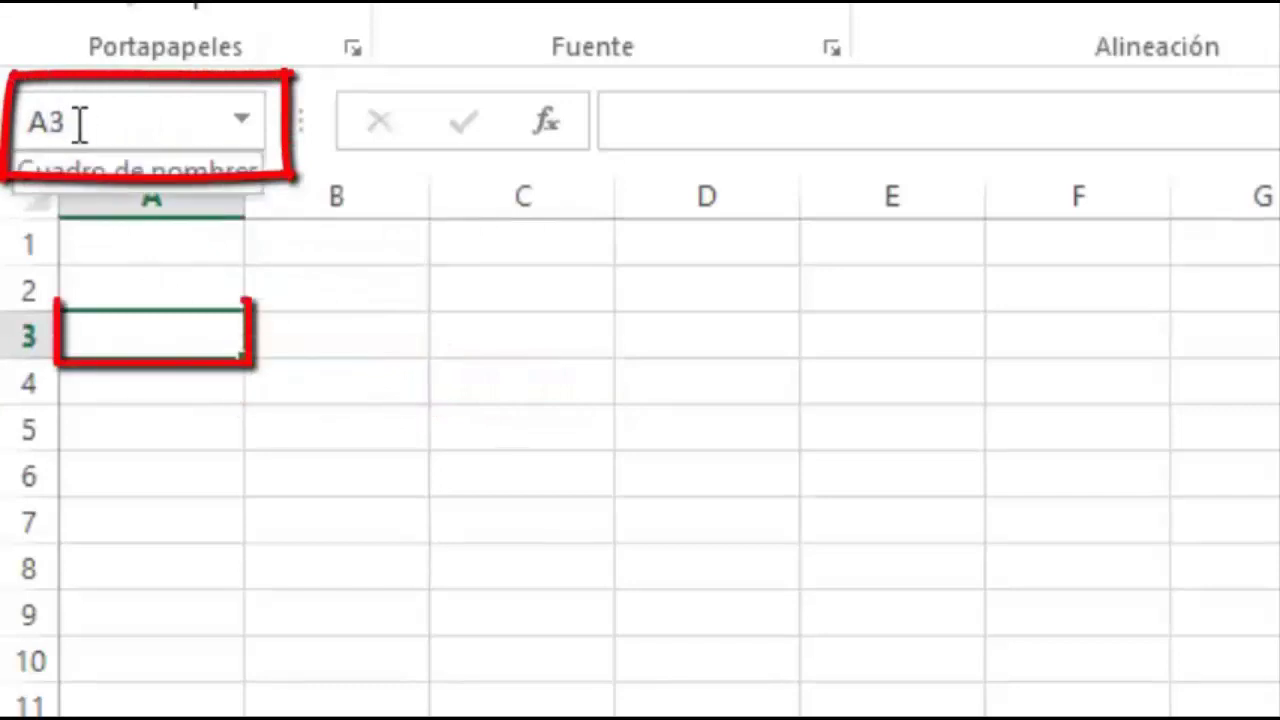
- Jump to cell C5 by entering c5 in the Name Box
click(80, 124)
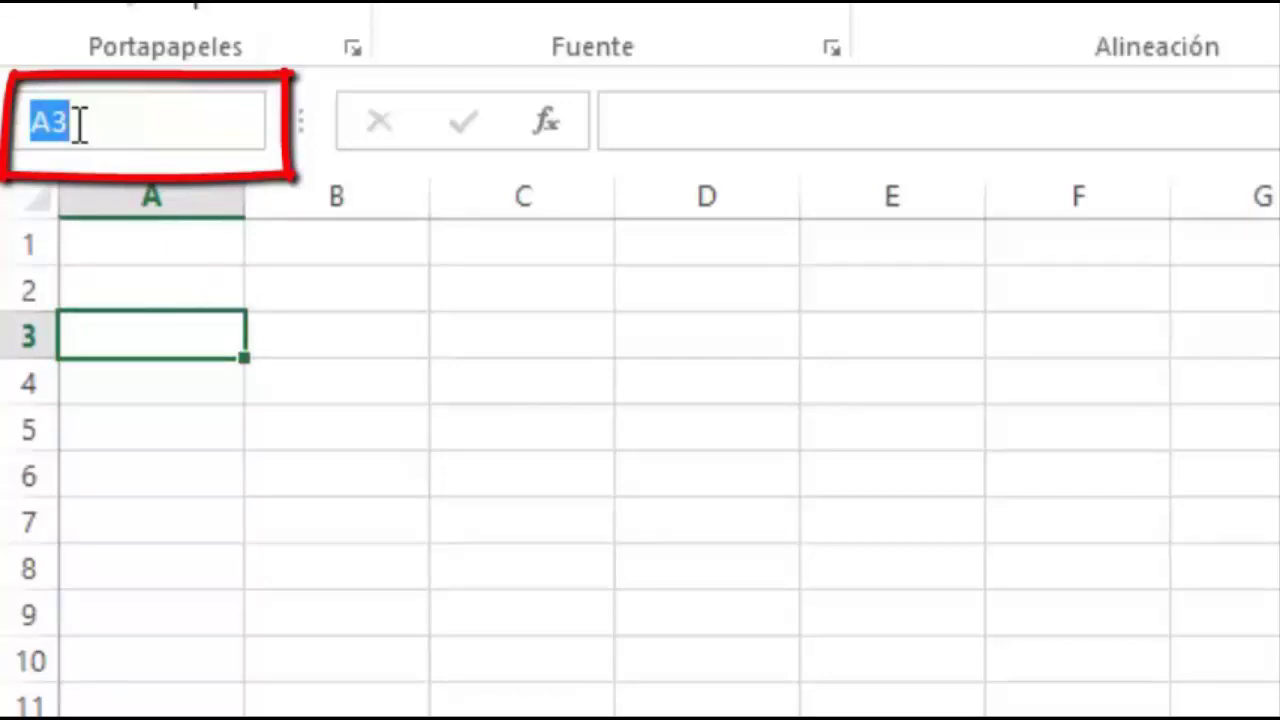
text(c5)
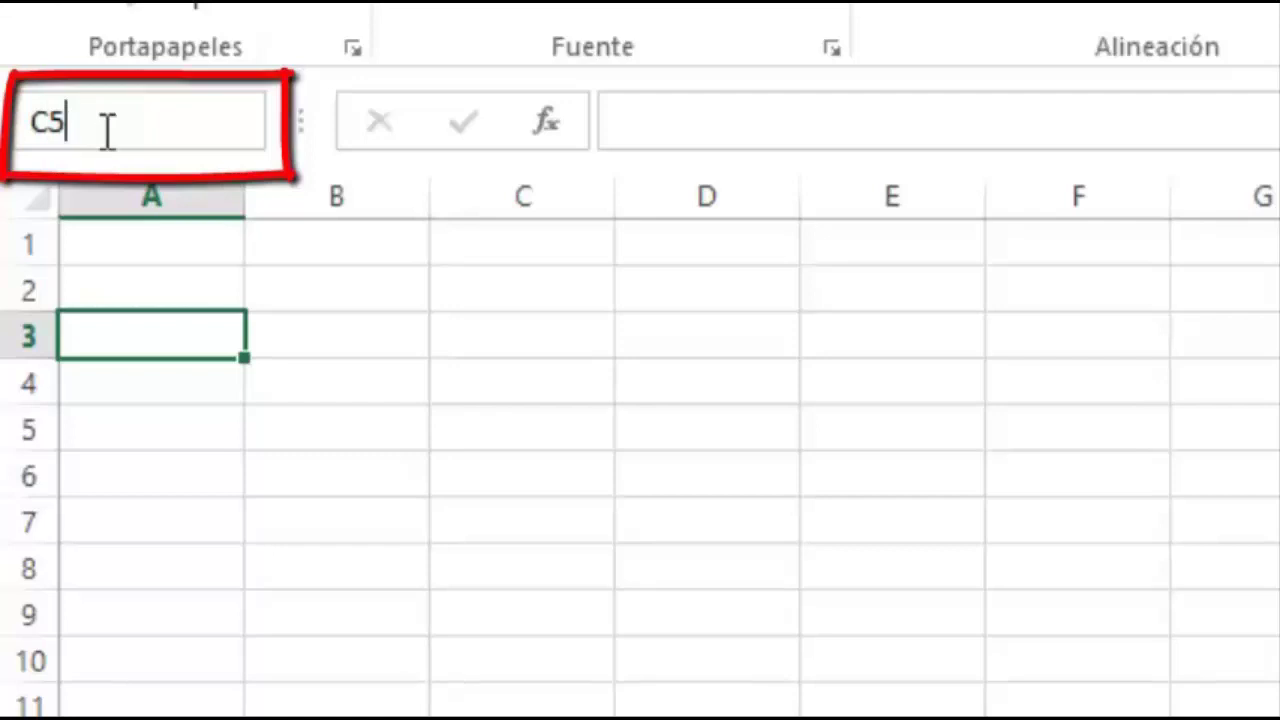
key(Return)
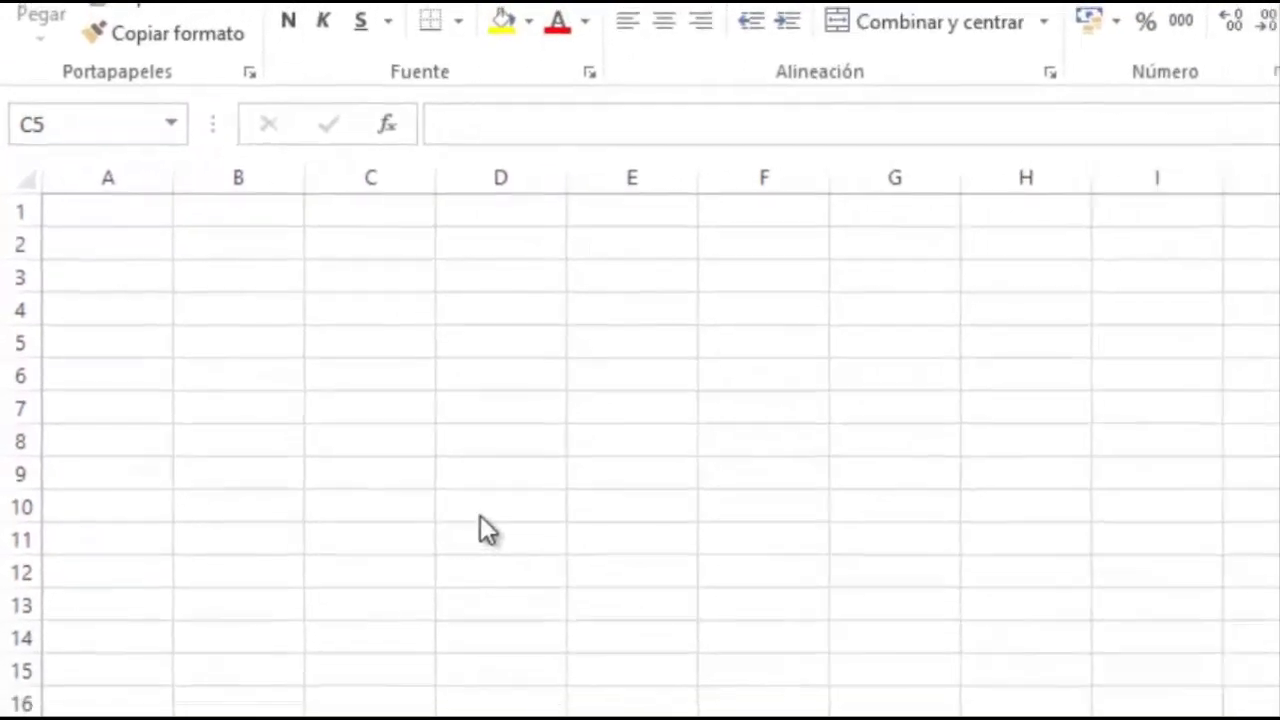
- Select cell B5, then cell C5
click(269, 359)
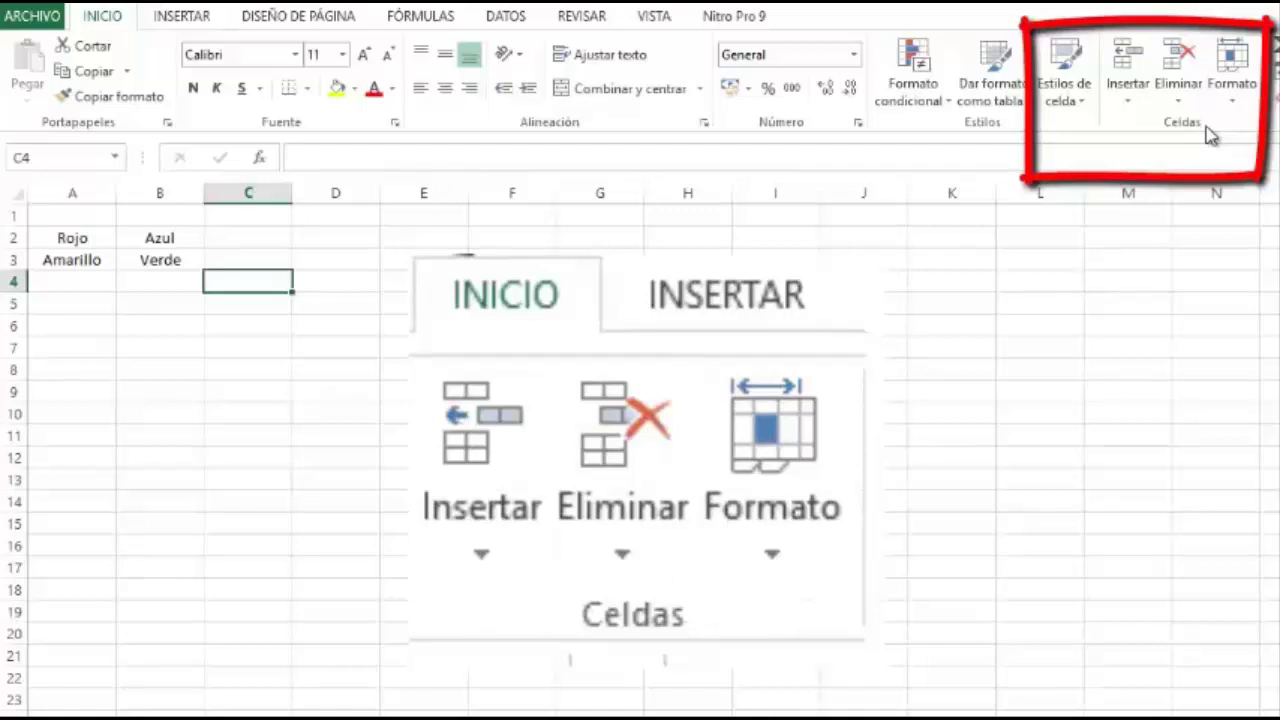
click(251, 300)
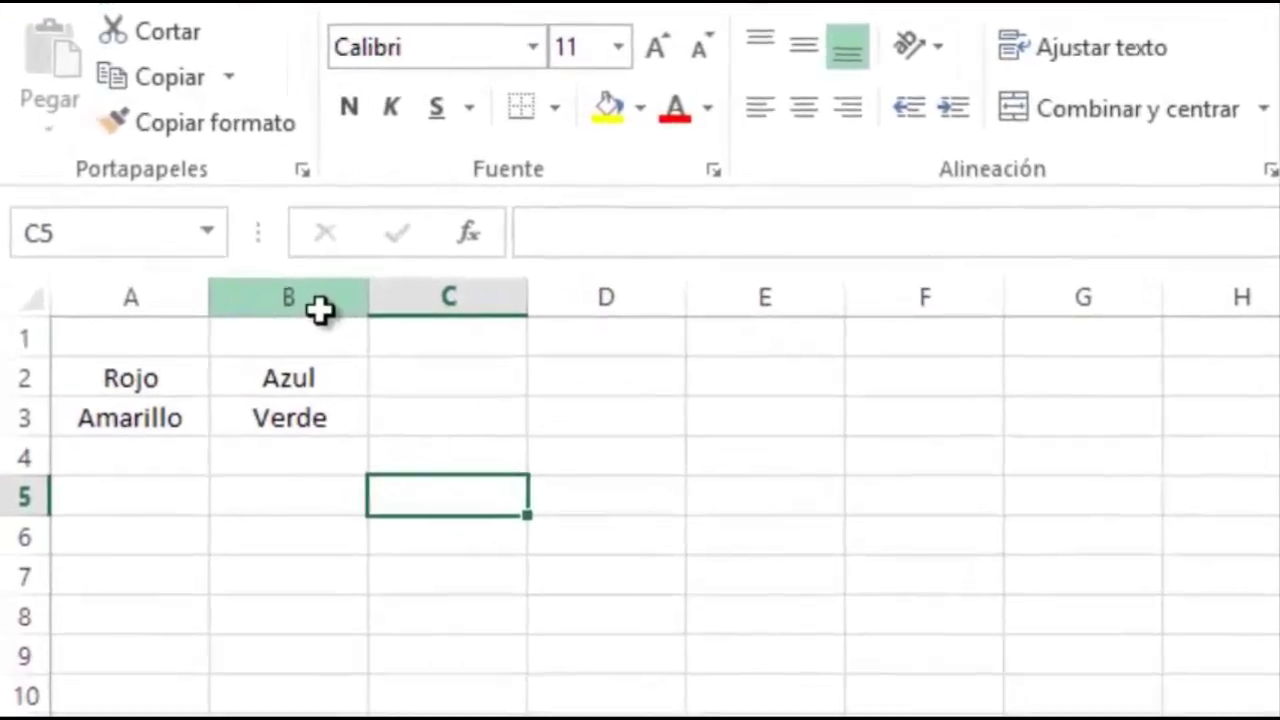
- Insert a blank column before Azul and a blank row above Amarillo
click(281, 270)
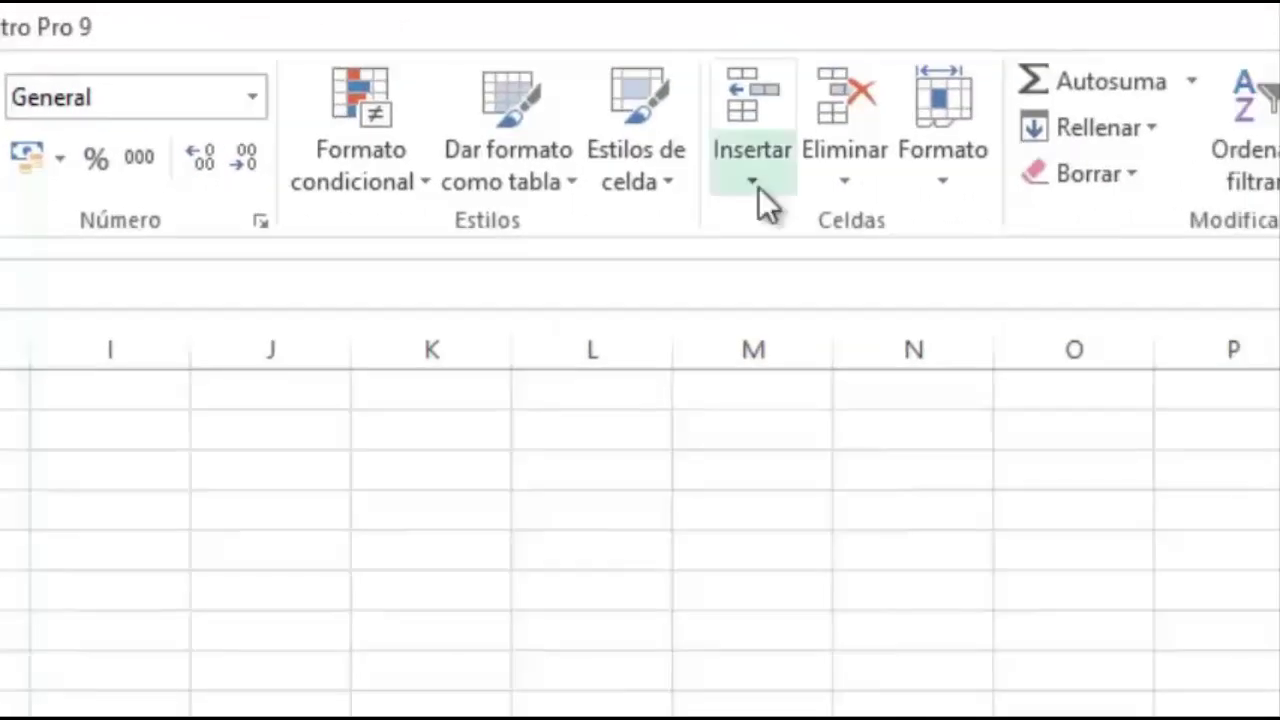
click(756, 184)
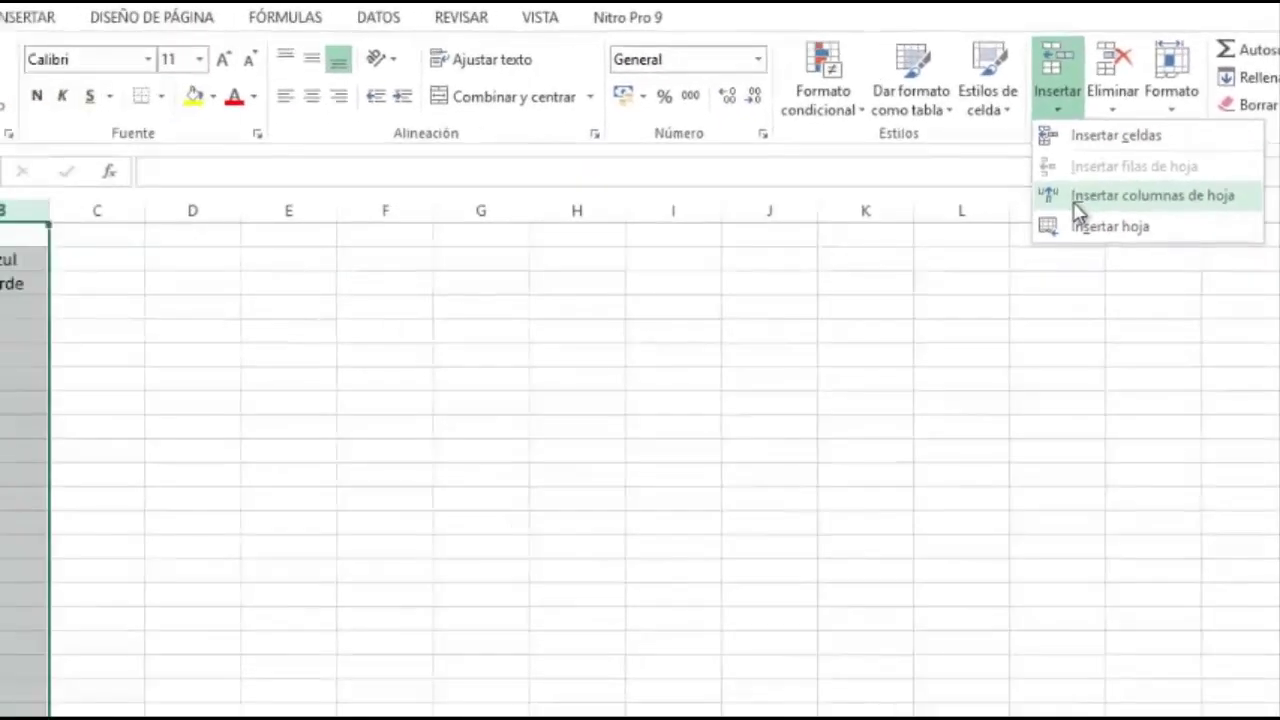
click(780, 330)
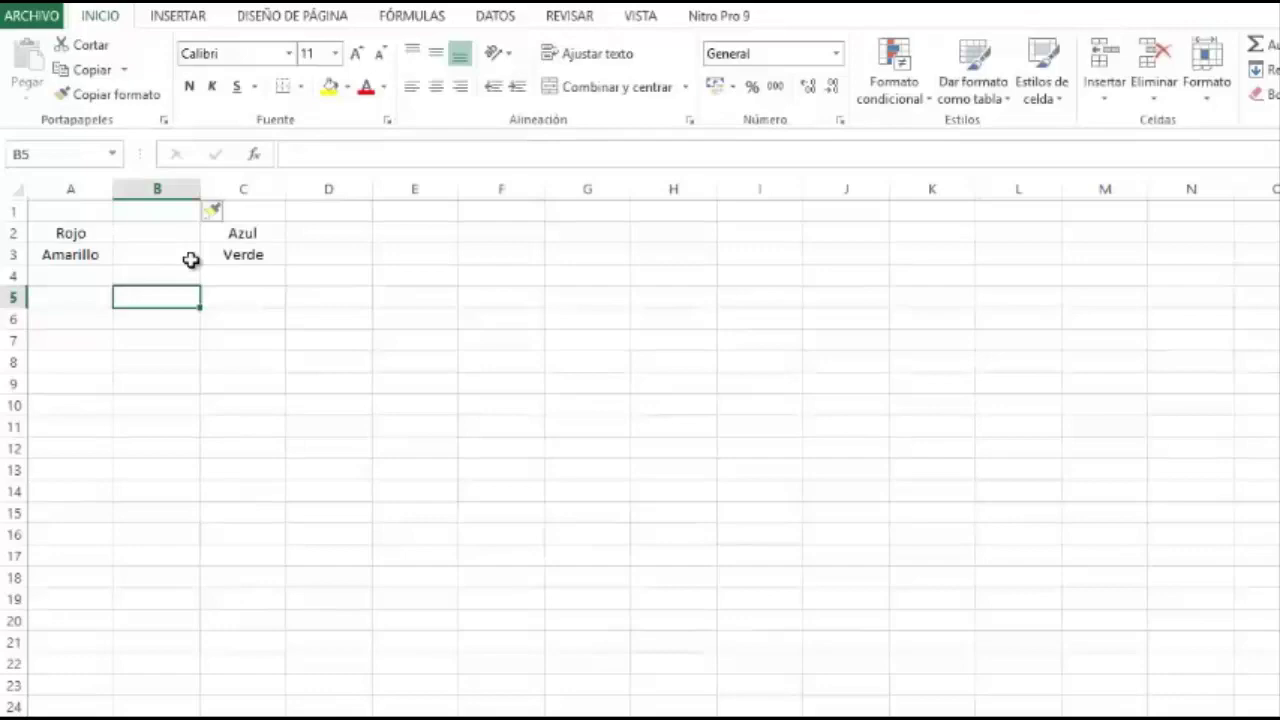
click(10, 254)
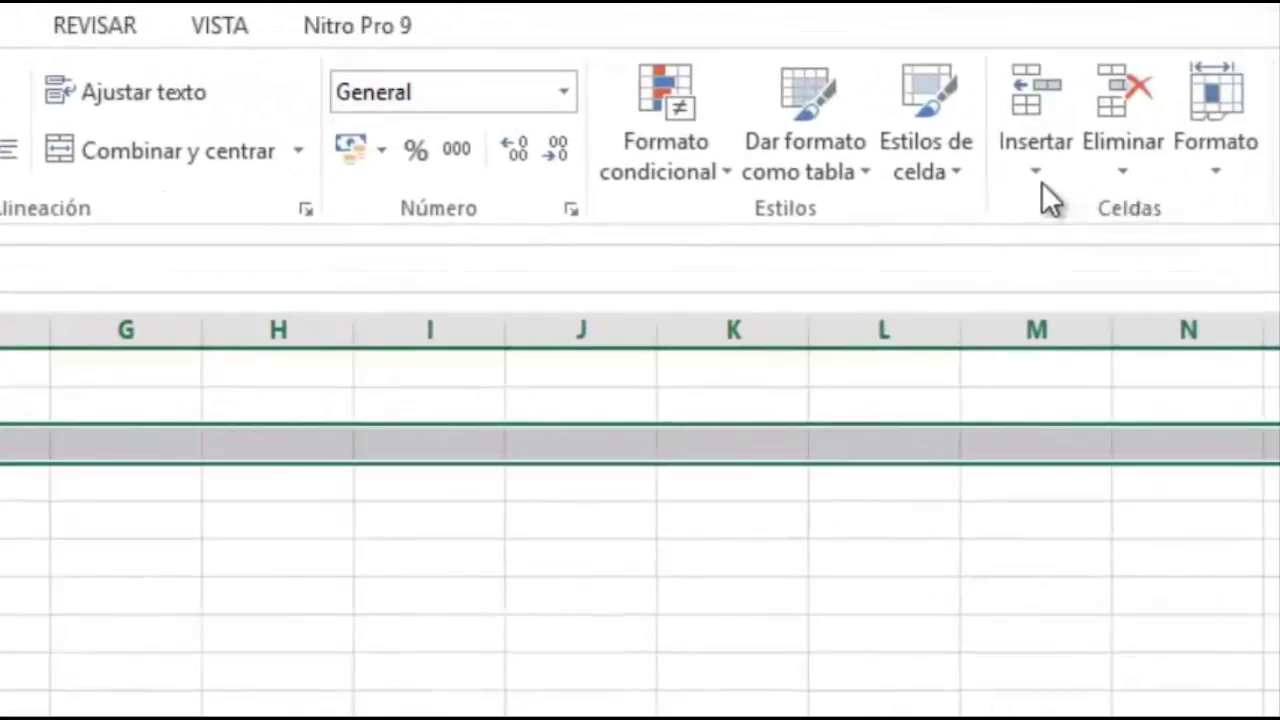
click(1040, 180)
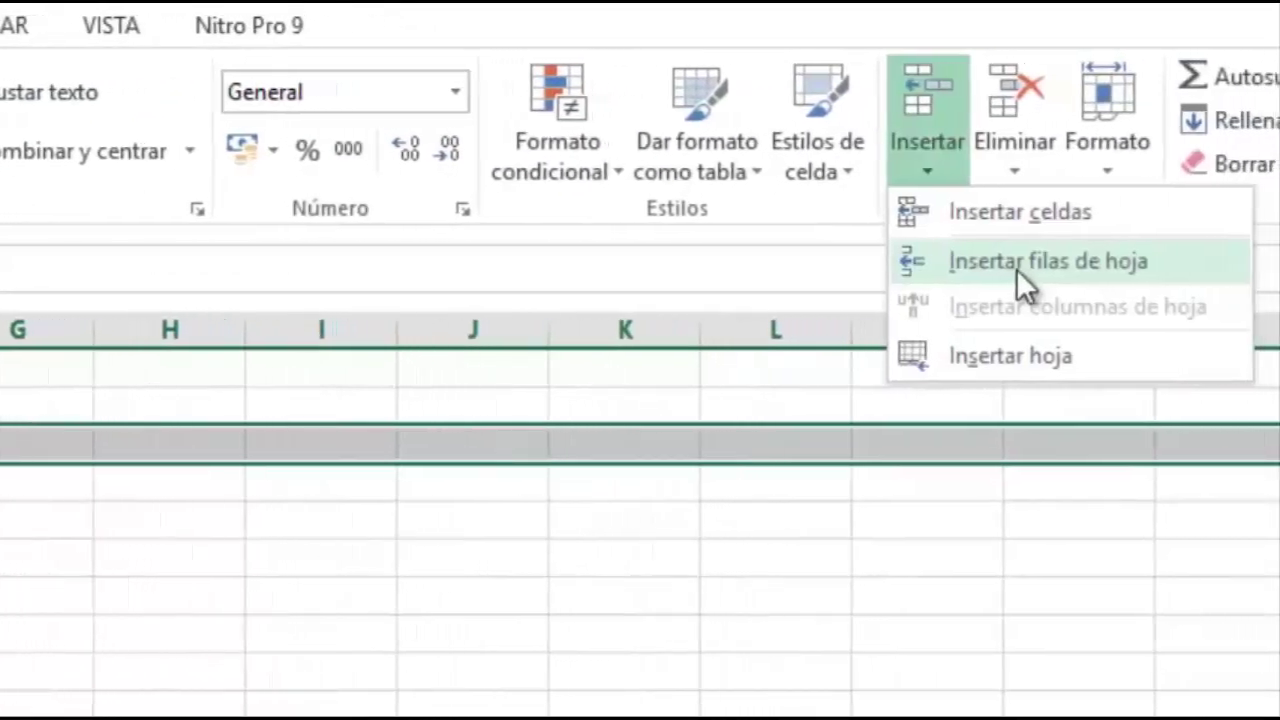
click(1018, 268)
- Reselect column B alone and delete the empty column between the colour words
click(114, 250)
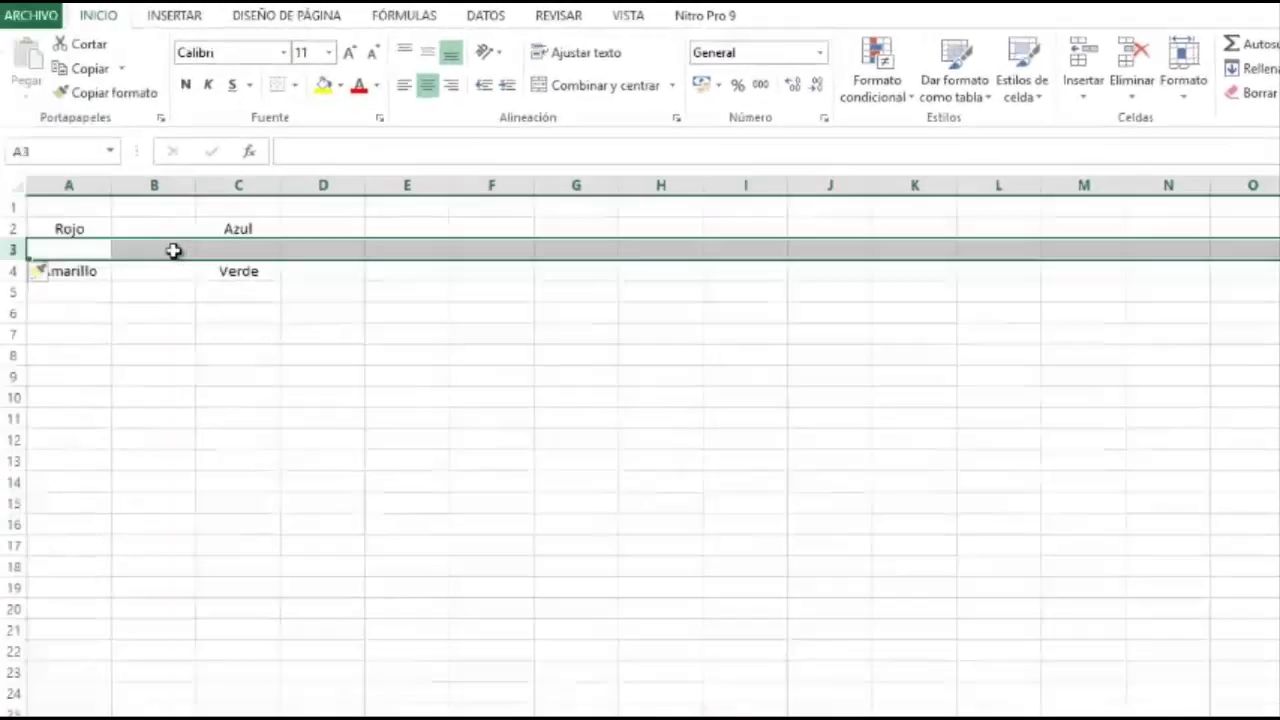
click(160, 185)
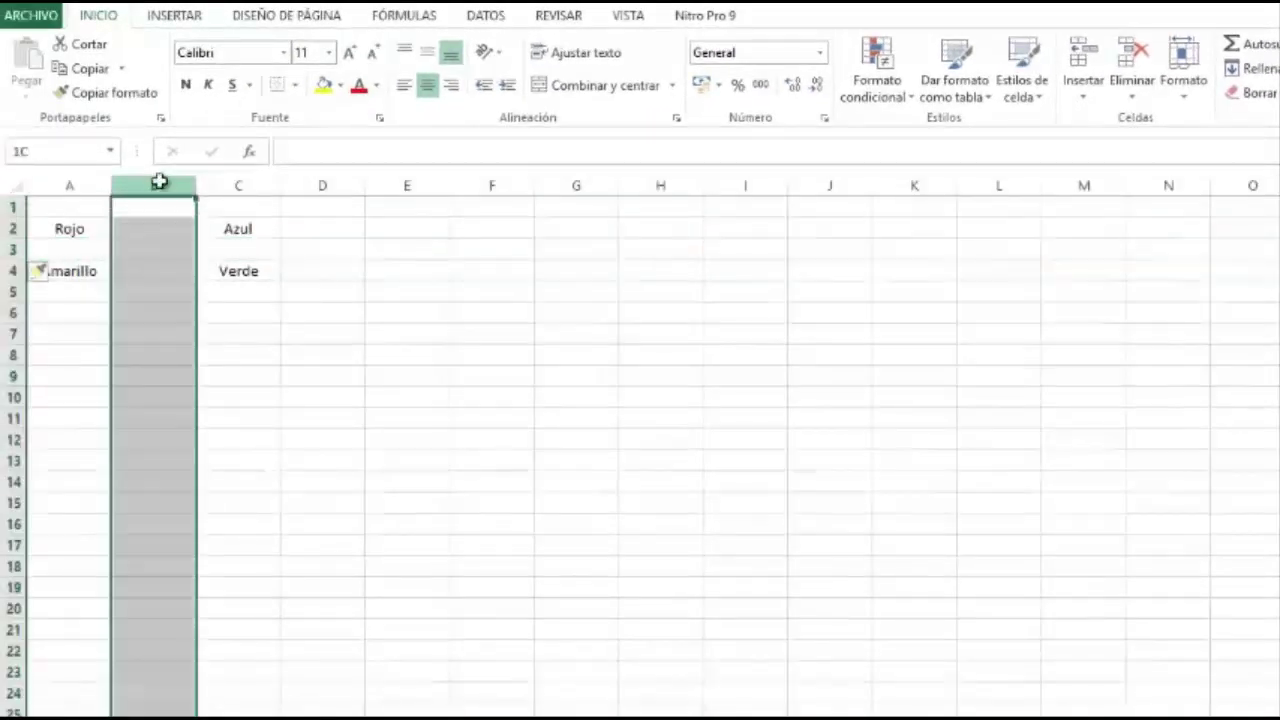
ctrl+click(12, 250)
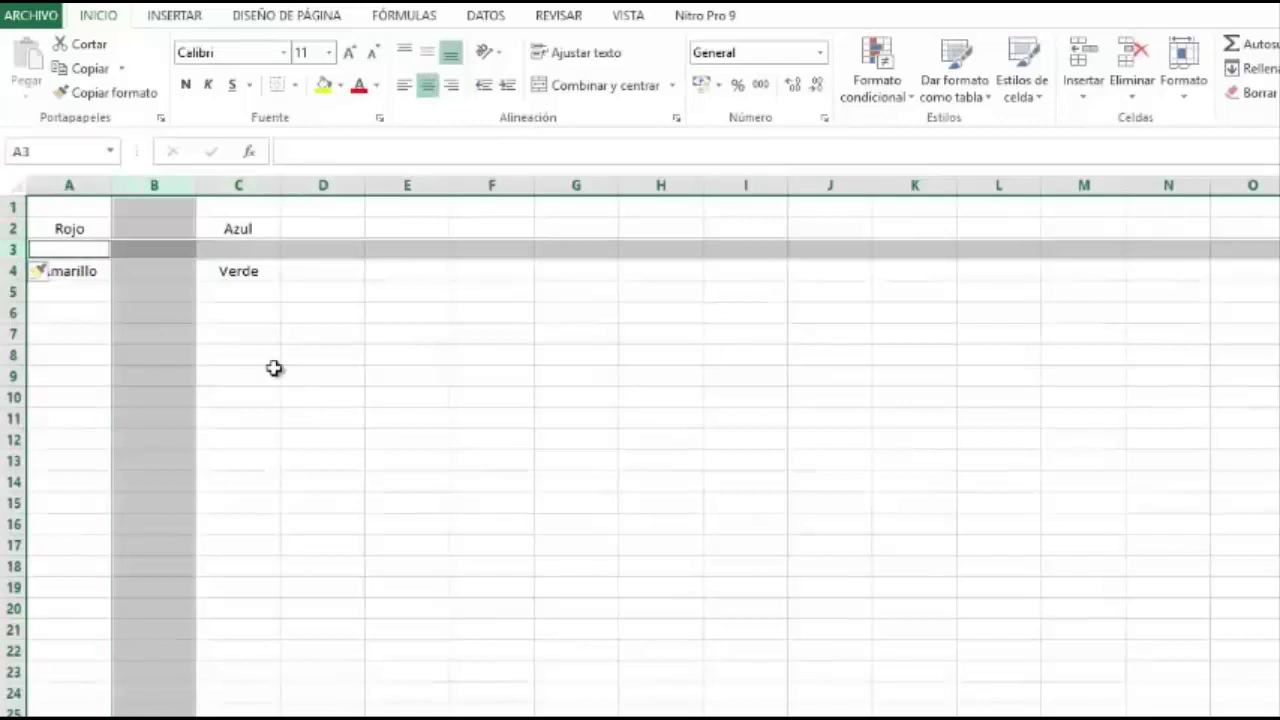
click(145, 182)
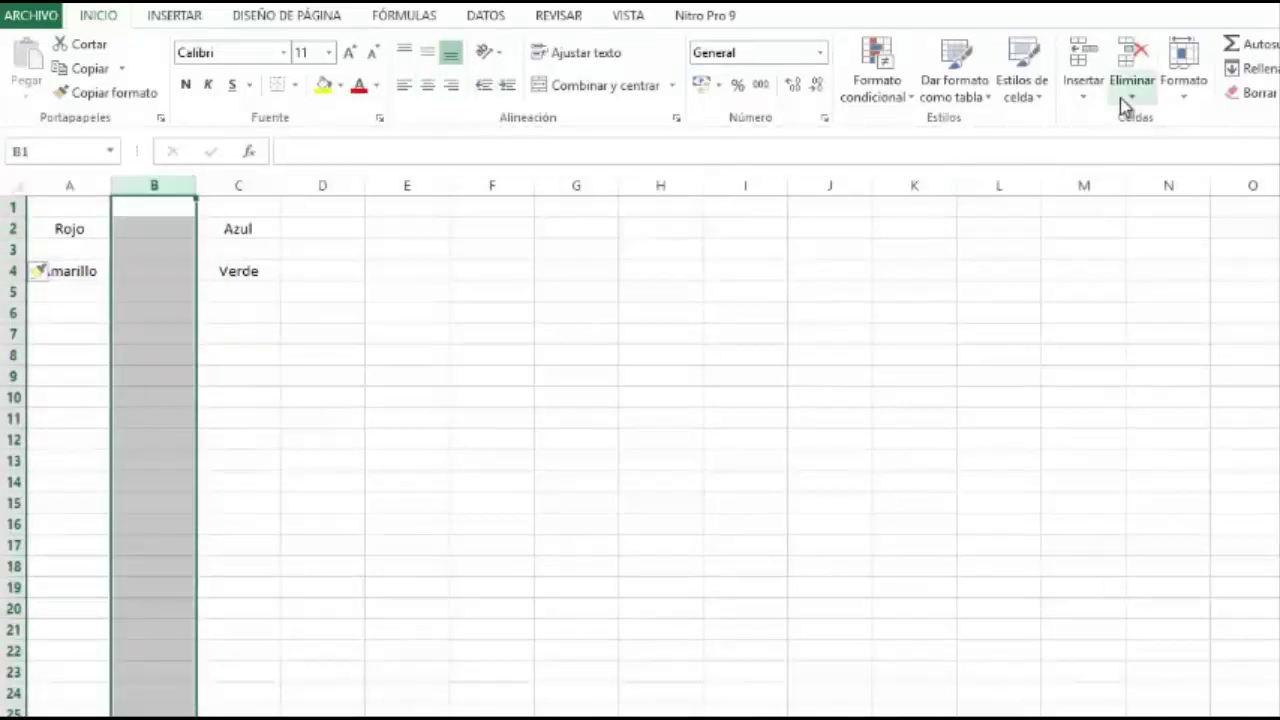
click(1120, 62)
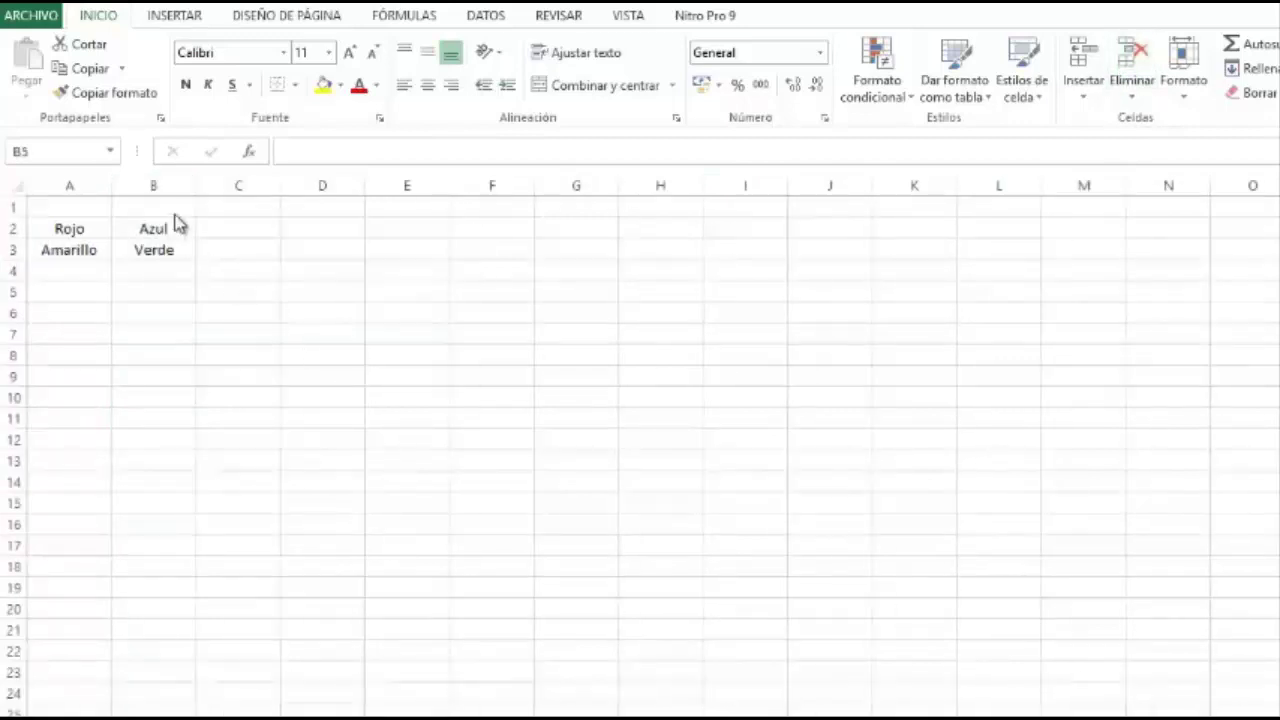
click(155, 185)
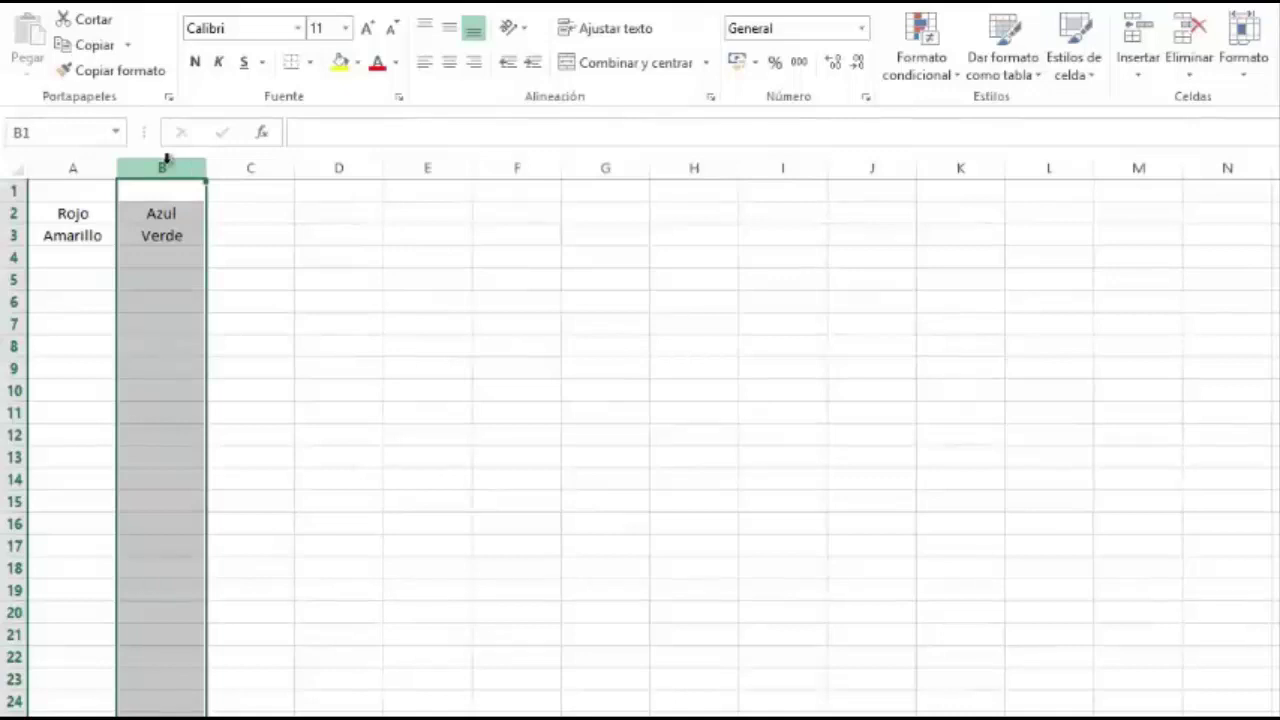
drag(162, 167, 416, 162)
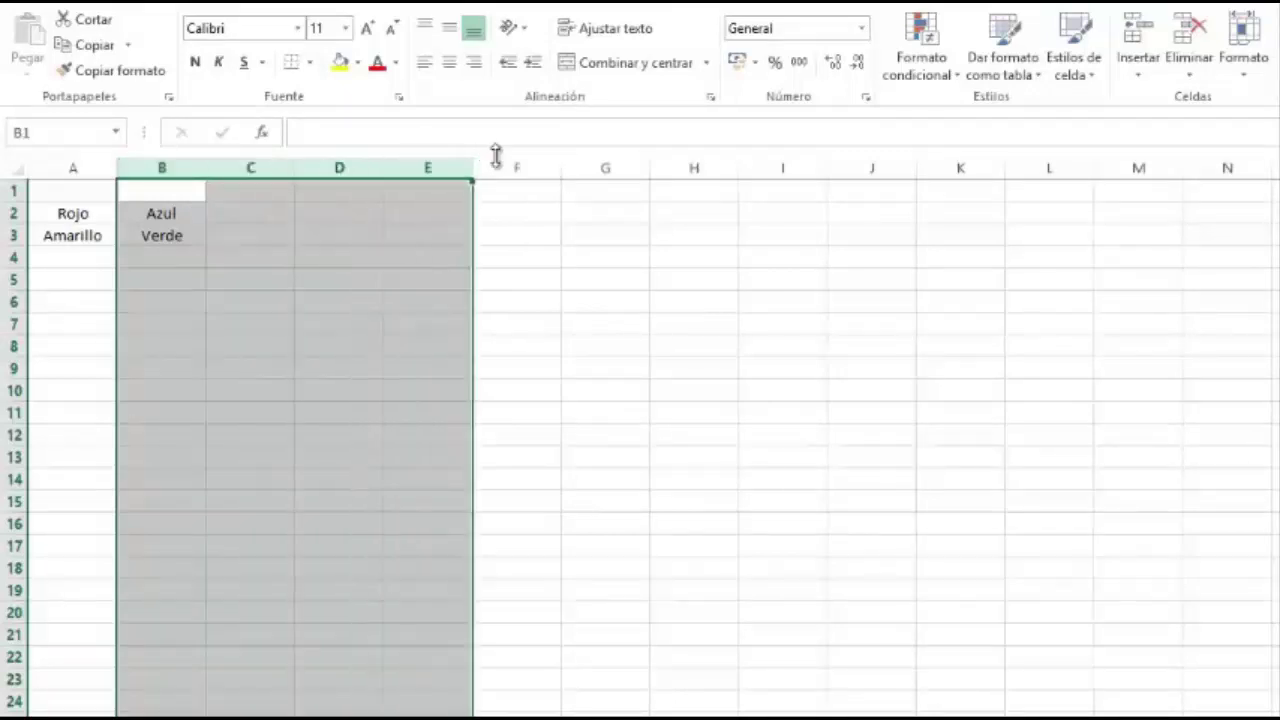
click(1150, 82)
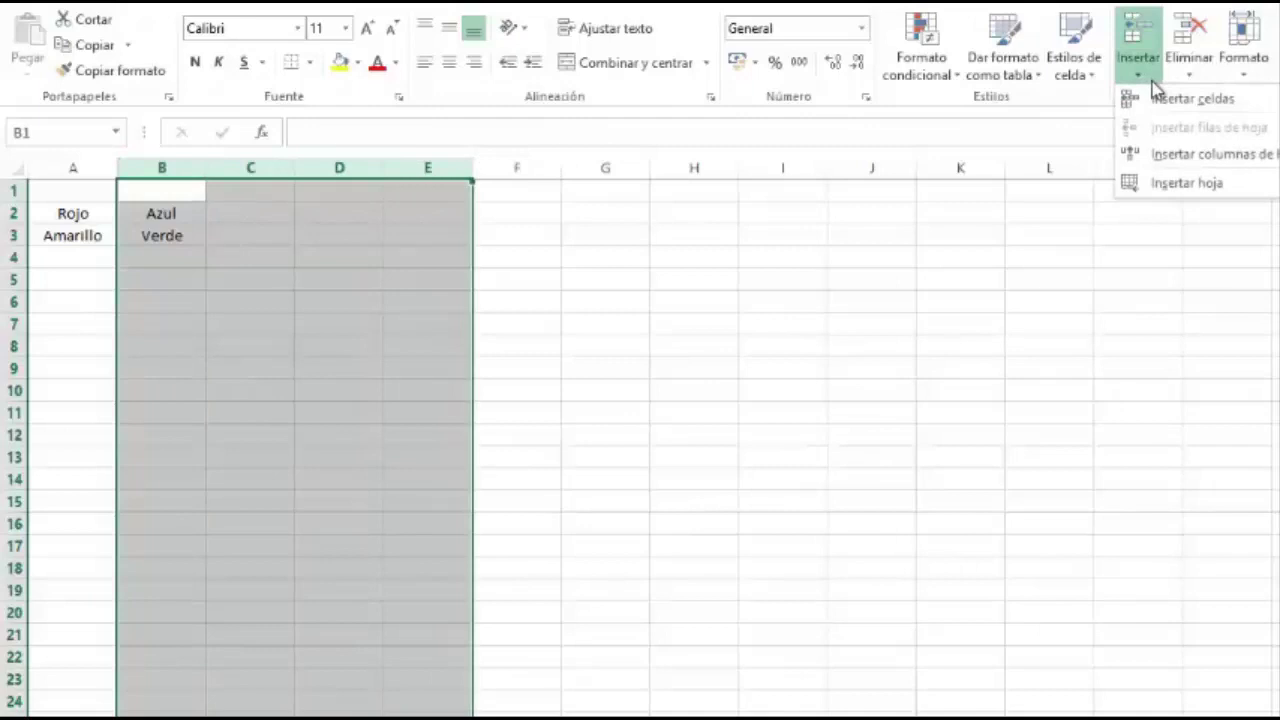
click(1167, 158)
click(400, 228)
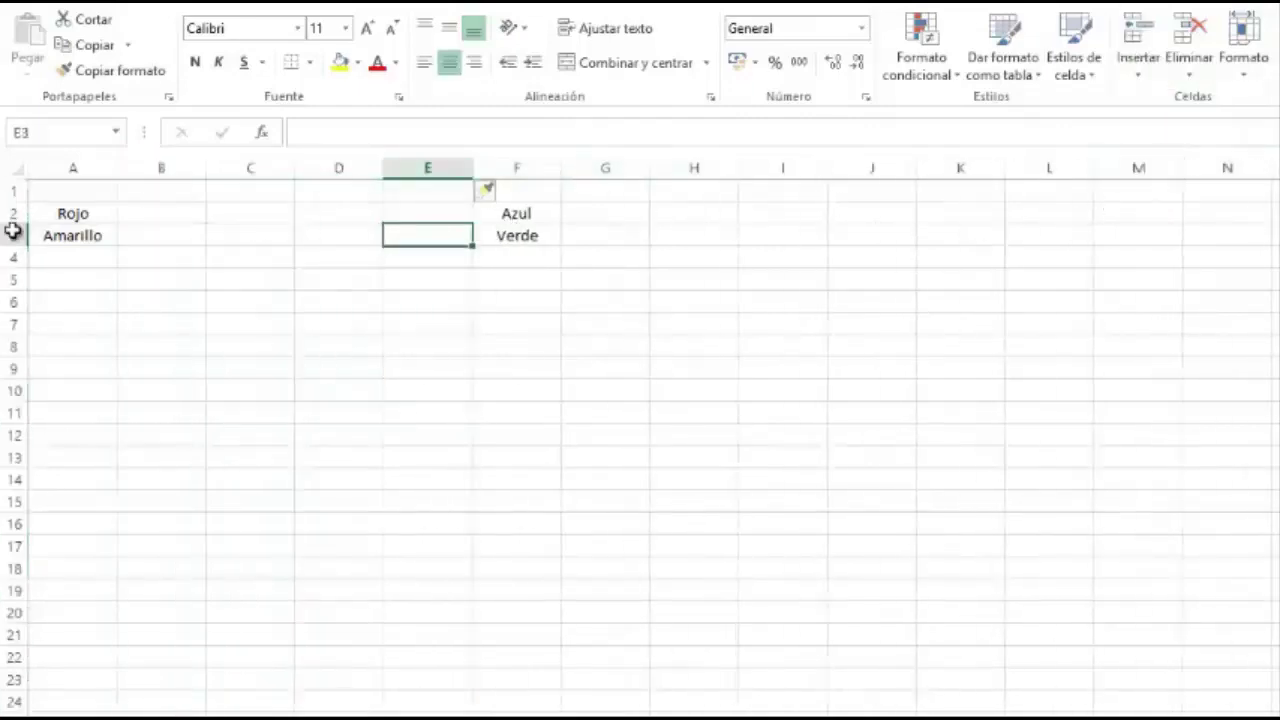
drag(16, 234, 16, 296)
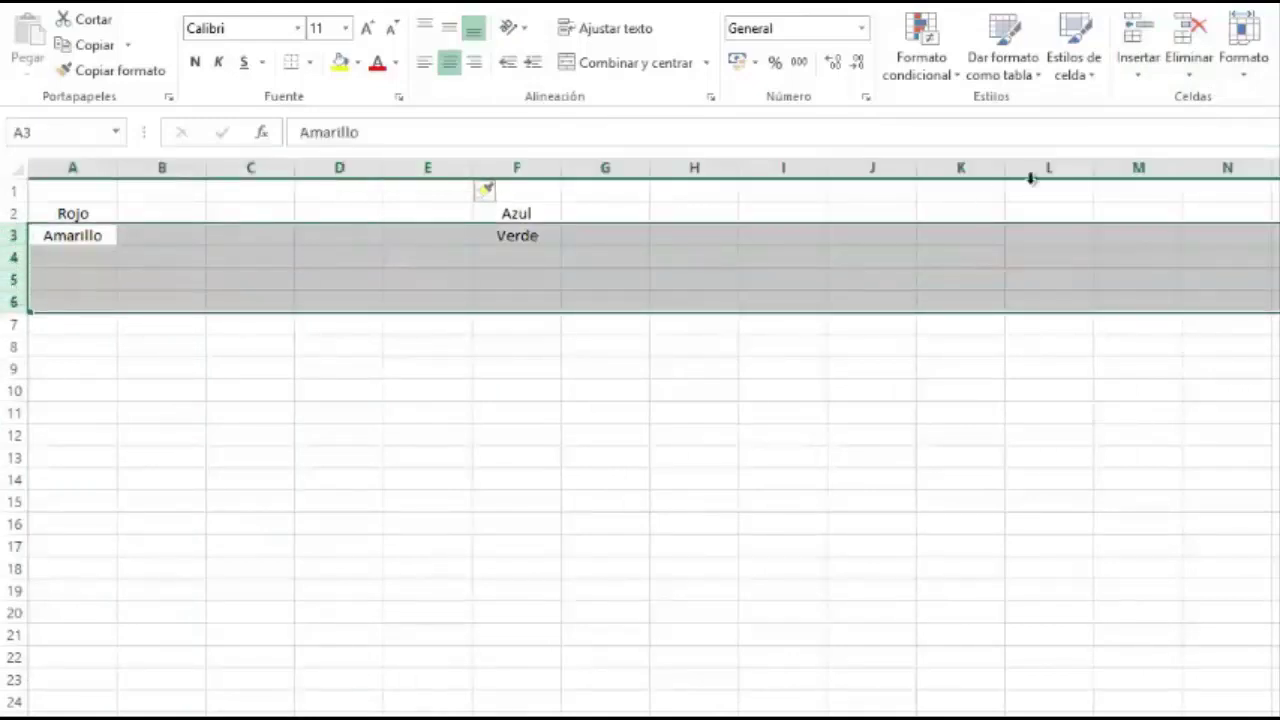
click(1141, 80)
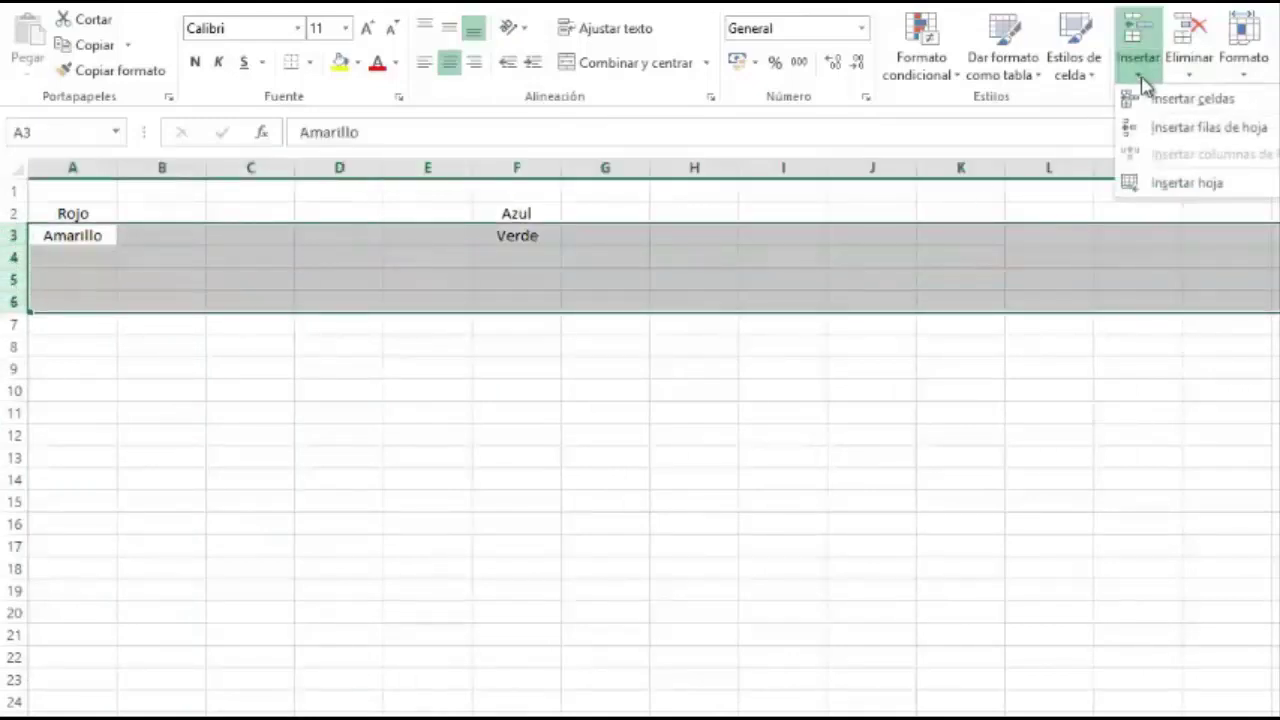
click(1135, 127)
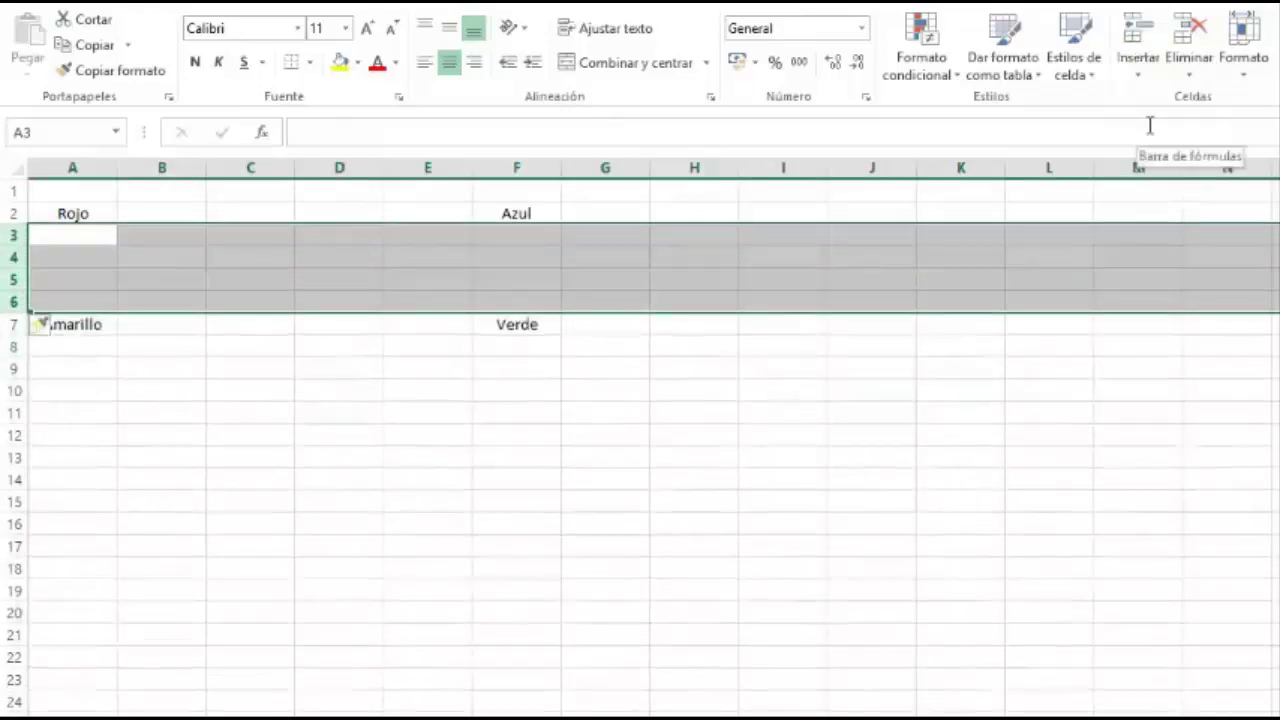
click(605, 501)
drag(146, 169, 432, 168)
click(1195, 72)
click(1235, 154)
drag(13, 235, 8, 298)
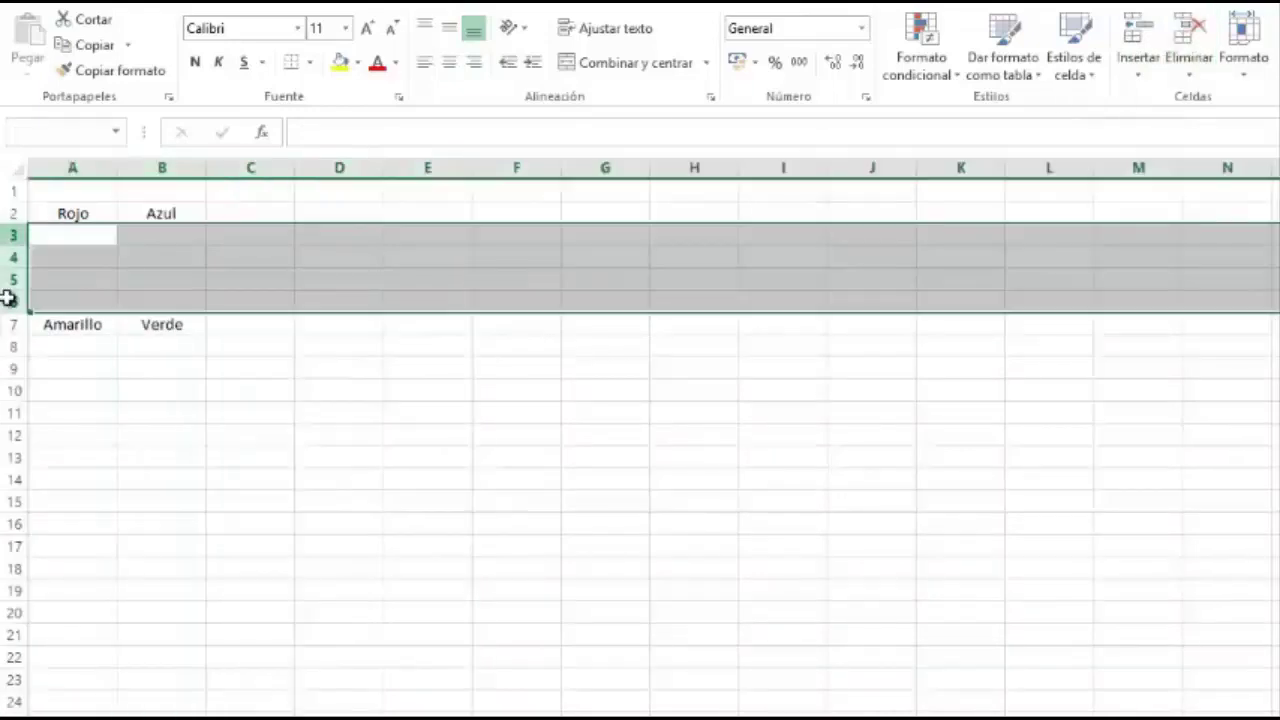
click(1192, 80)
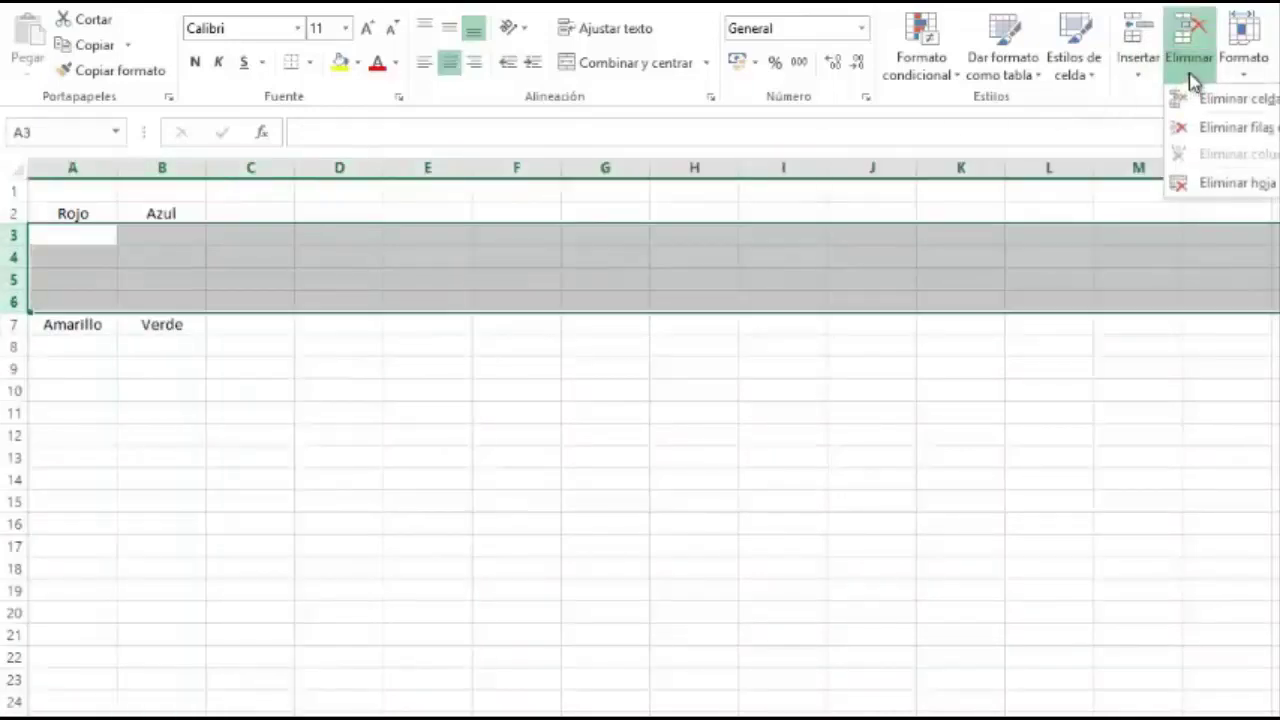
click(1212, 133)
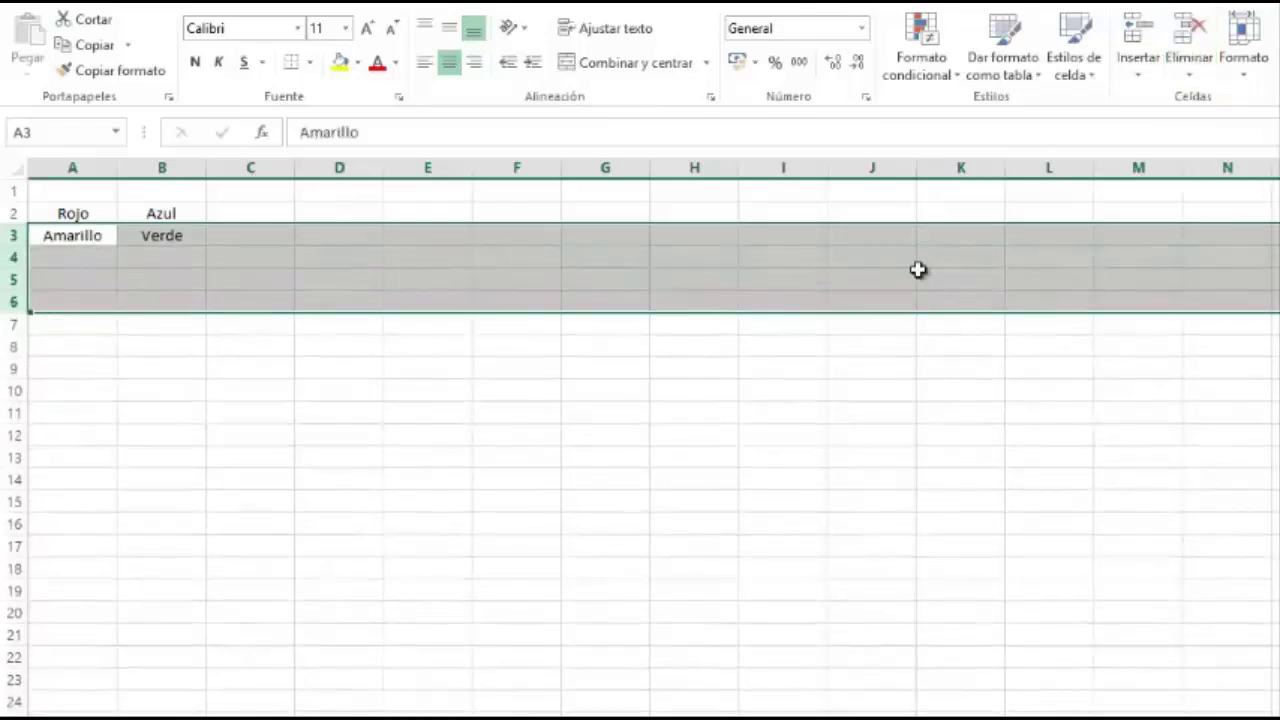
click(450, 458)
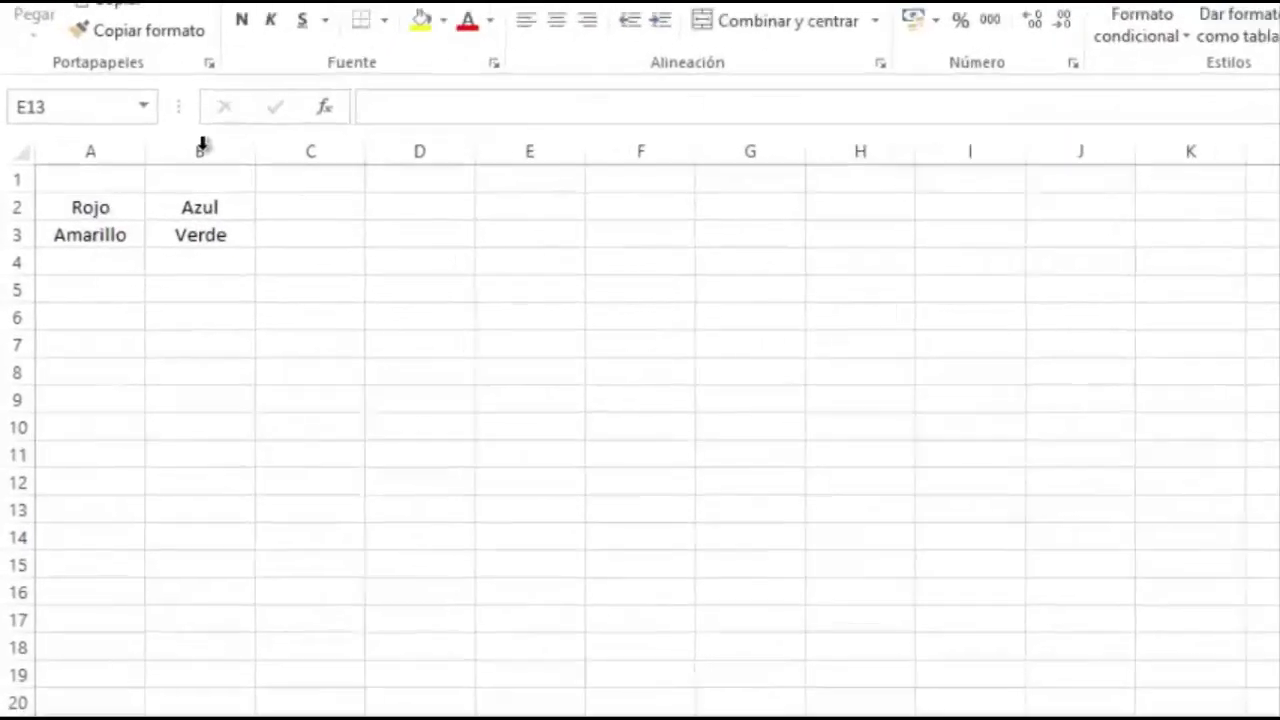
- Insert a blank column before Azul and a blank row above Amarillo using right-click menus
right_click(203, 148)
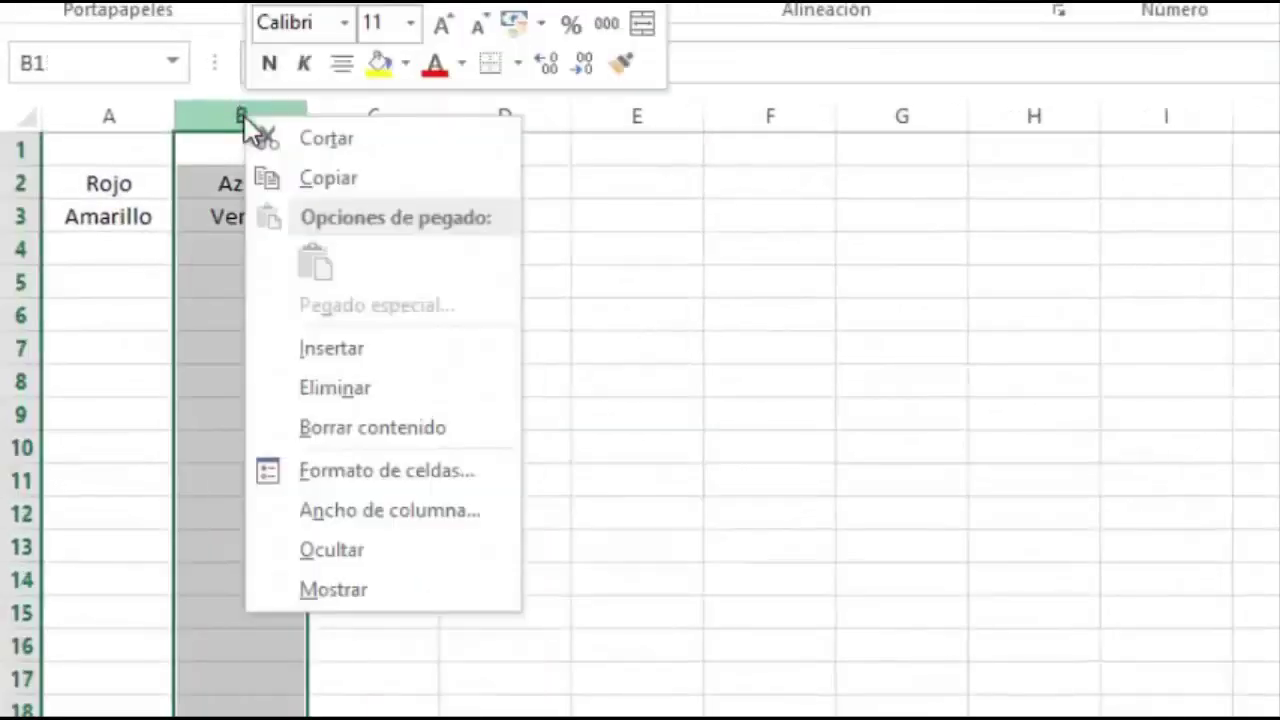
click(412, 355)
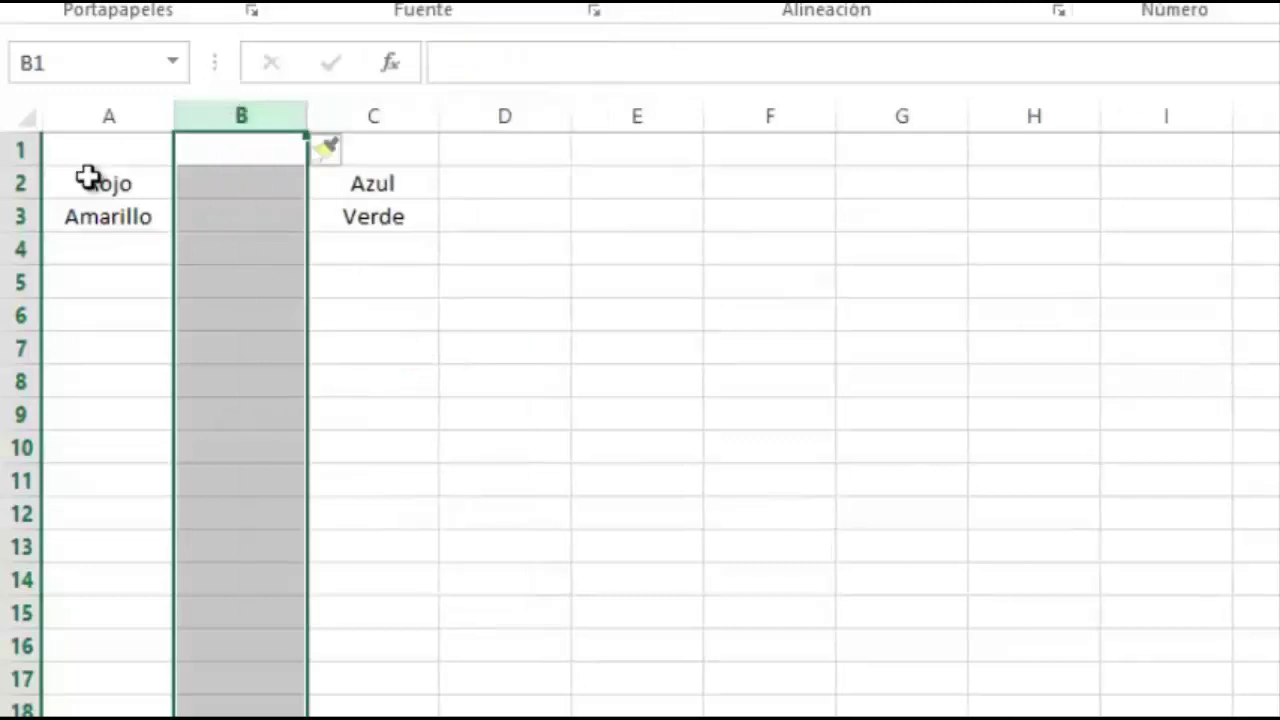
click(22, 214)
right_click(22, 216)
key(Escape)
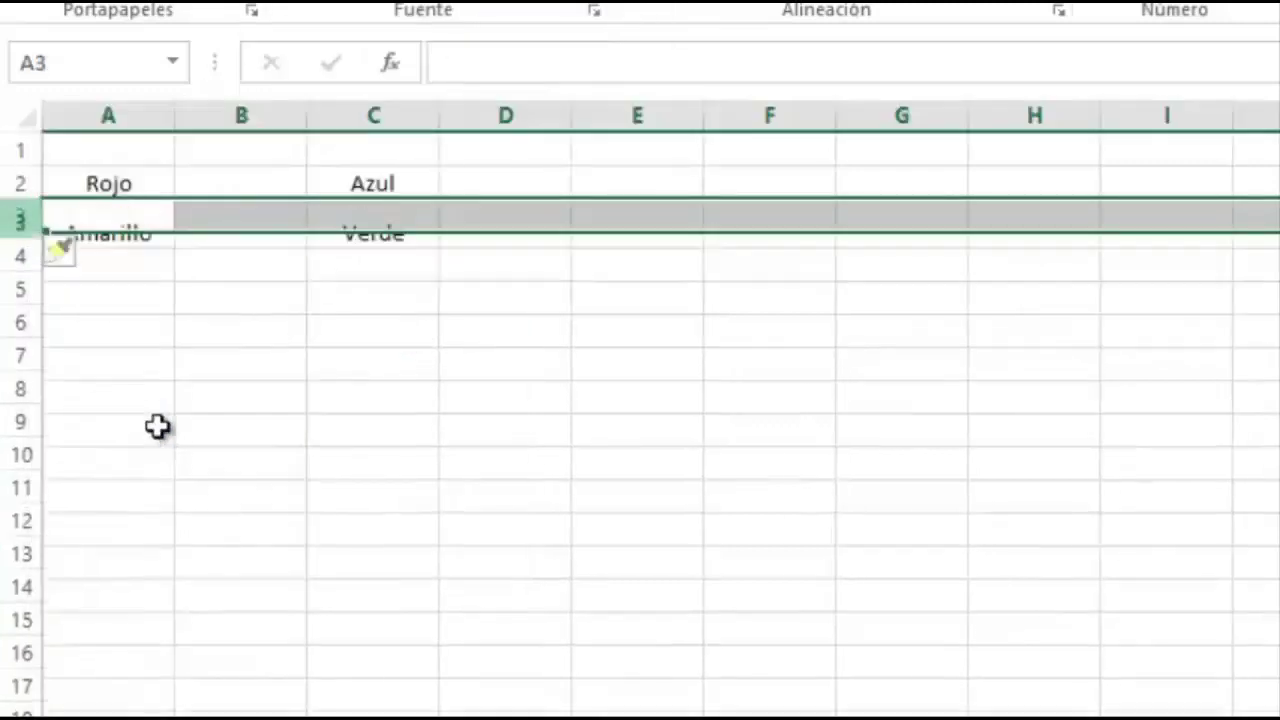
- Insert three blank columns (C to E) before Azul, then clear the selection
drag(340, 112, 637, 120)
right_click(414, 112)
click(520, 345)
click(511, 347)
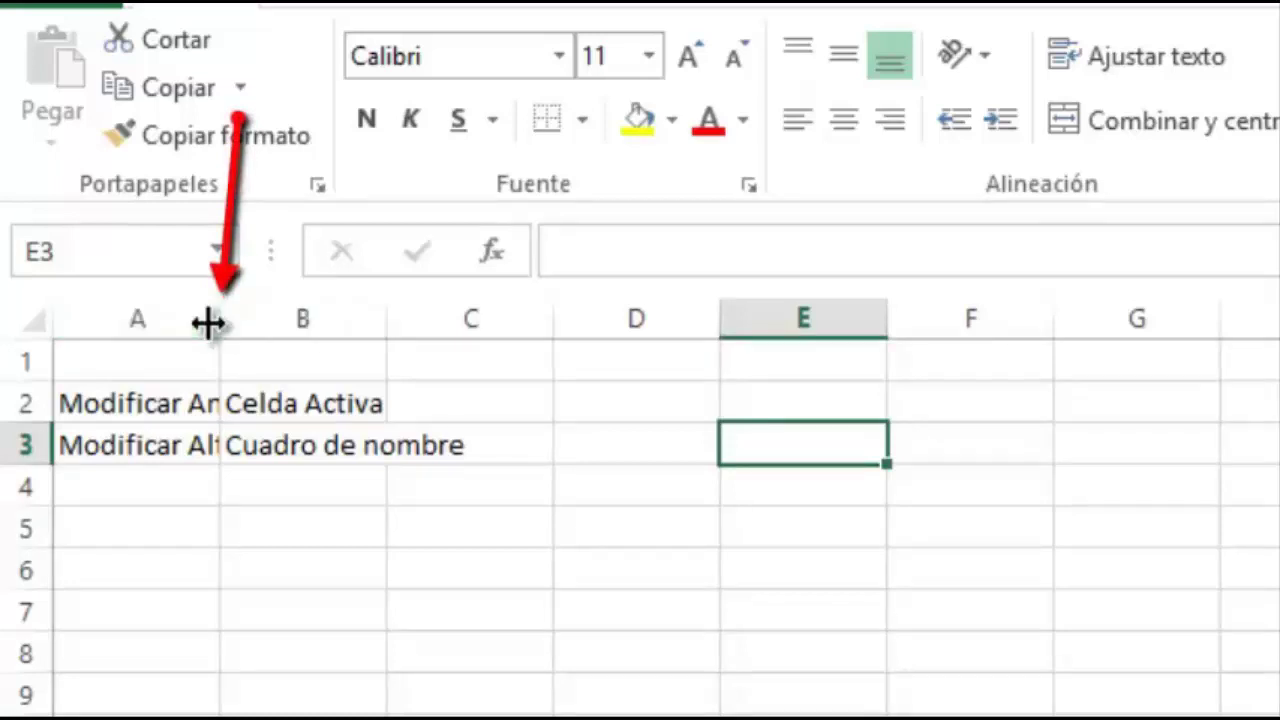
- Autofit column A, then drag its border to width 13 and finally to 23.57
drag(220, 321, 221, 321)
double_click(221, 321)
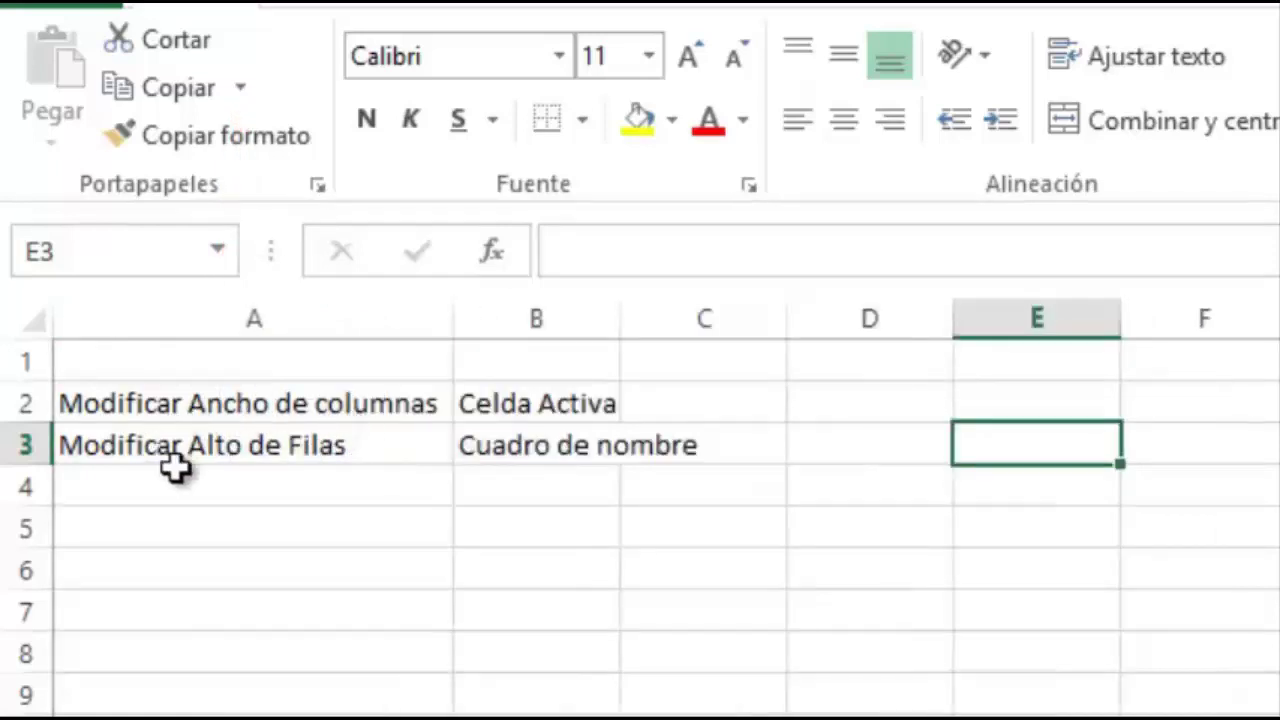
mouse_move(450, 330)
mouse_down()
mouse_move(194, 337)
mouse_move(259, 346)
mouse_up()
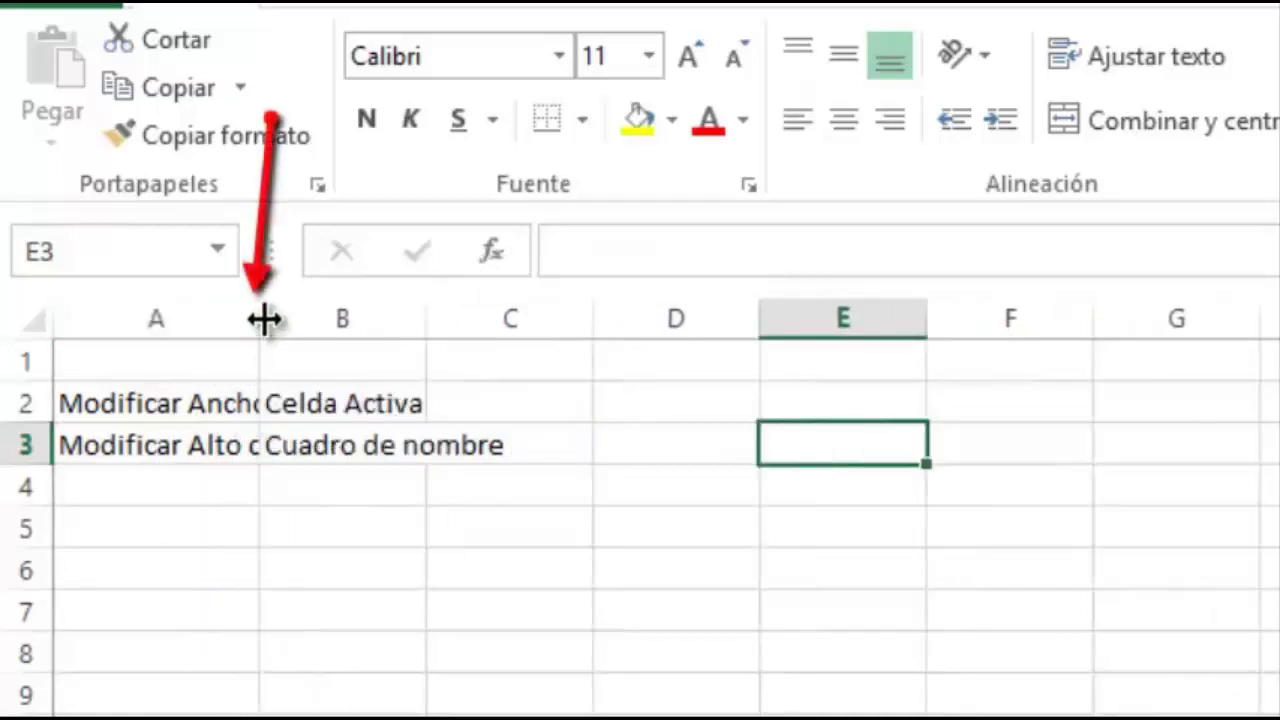
drag(256, 321, 463, 344)
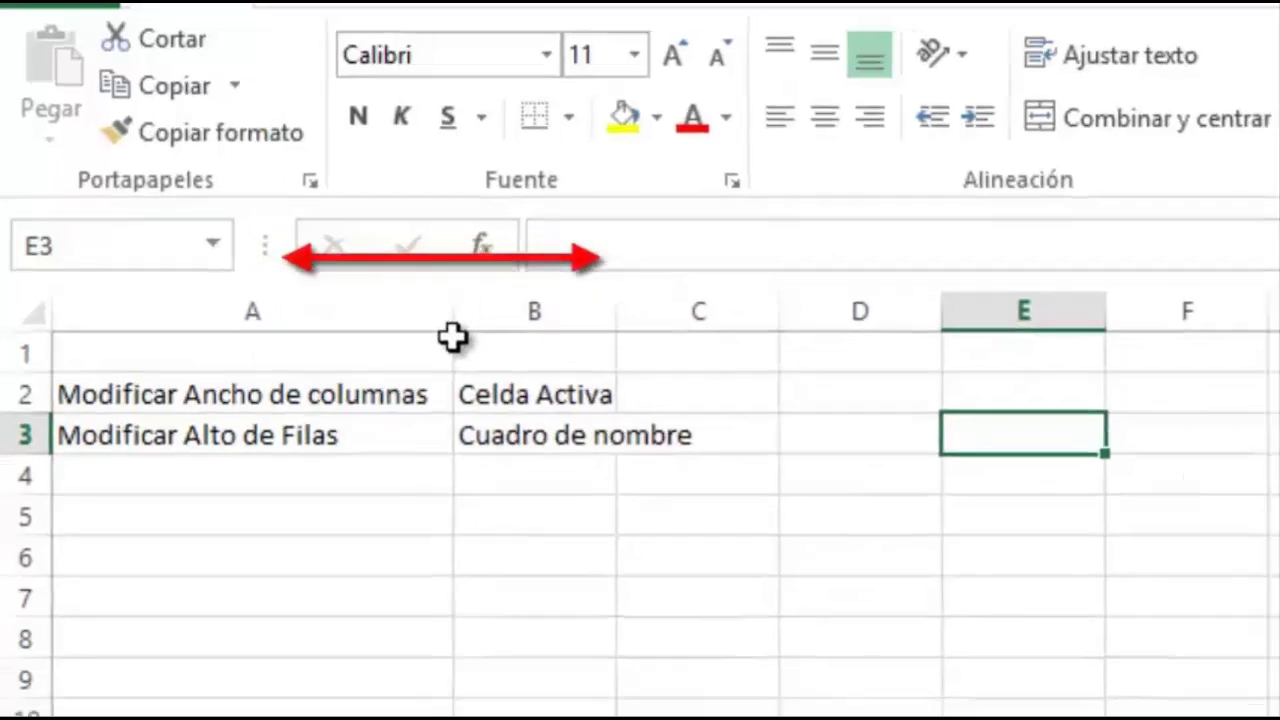
click(324, 318)
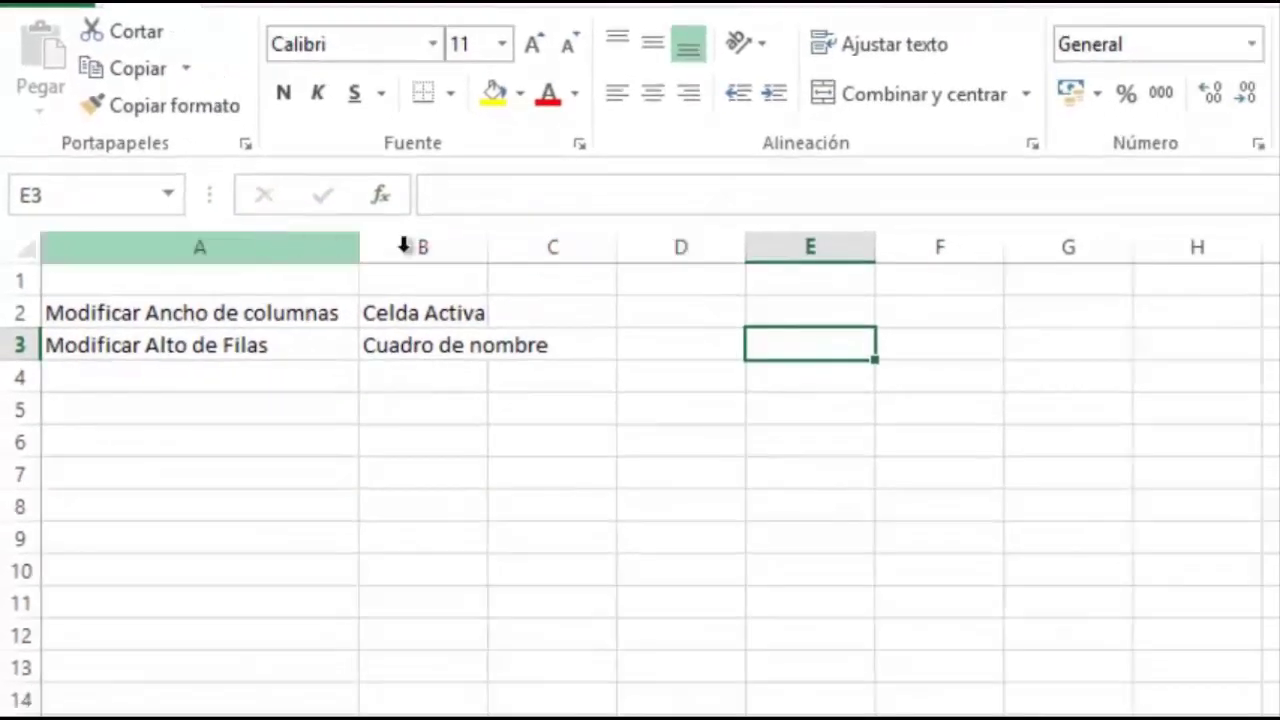
- Change column B's width from 10.71 to 20 via Ancho de columna
right_click(442, 250)
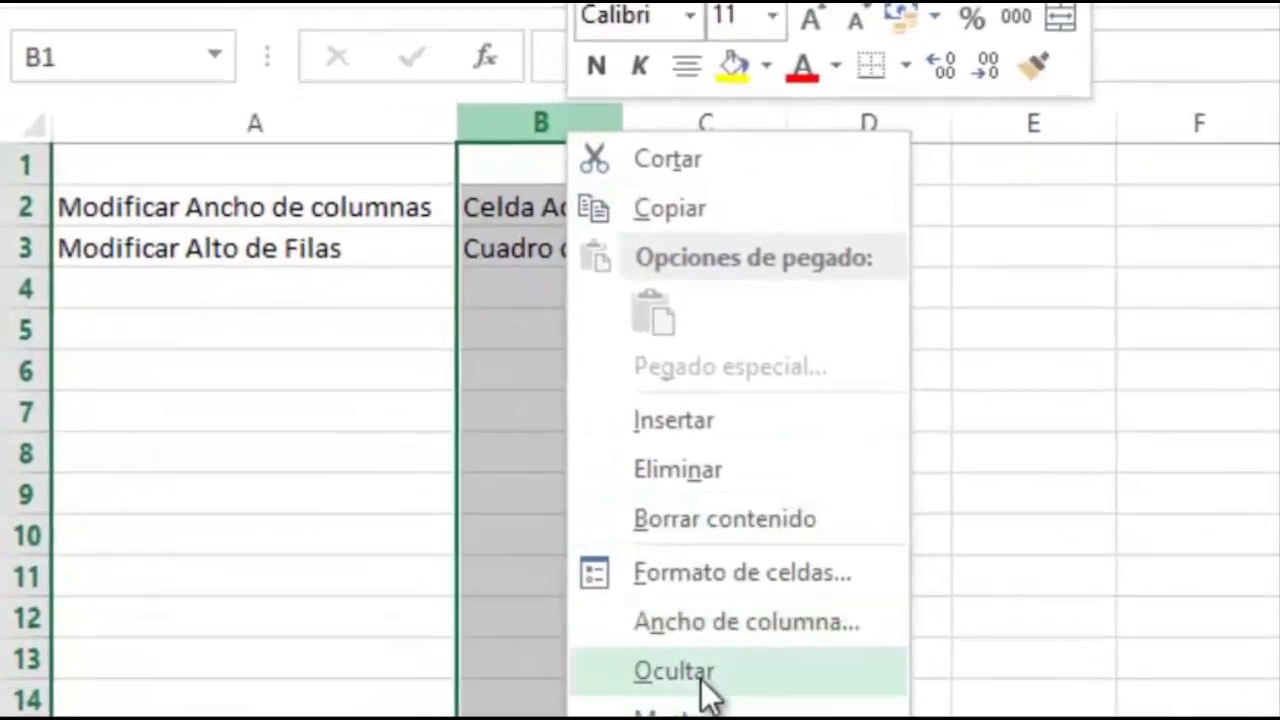
click(725, 630)
click(814, 600)
drag(814, 600, 697, 601)
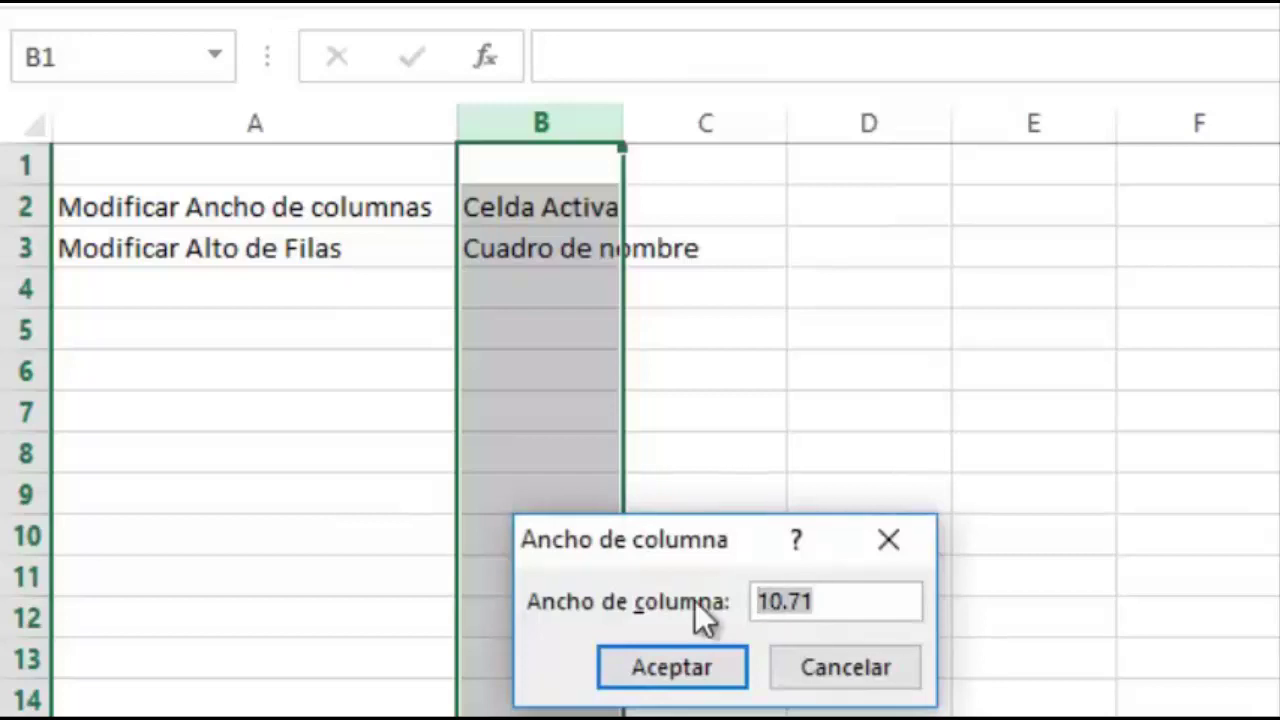
text(20)
click(684, 655)
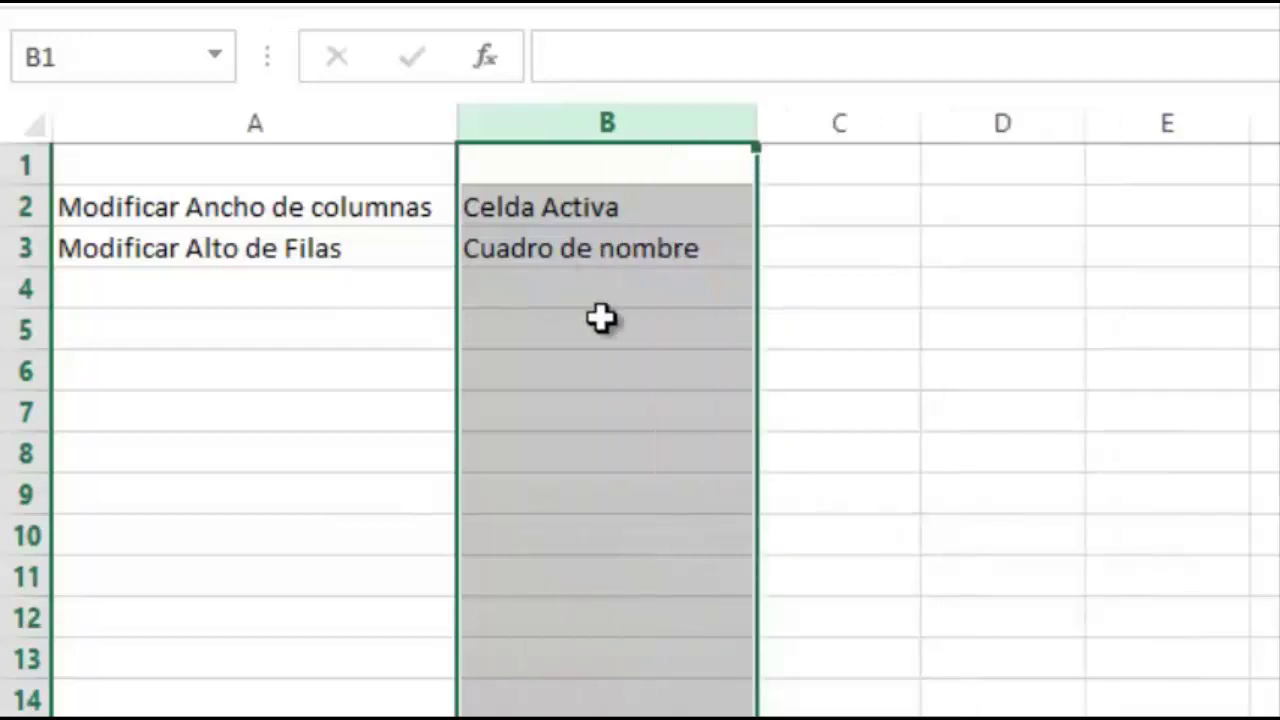
click(613, 256)
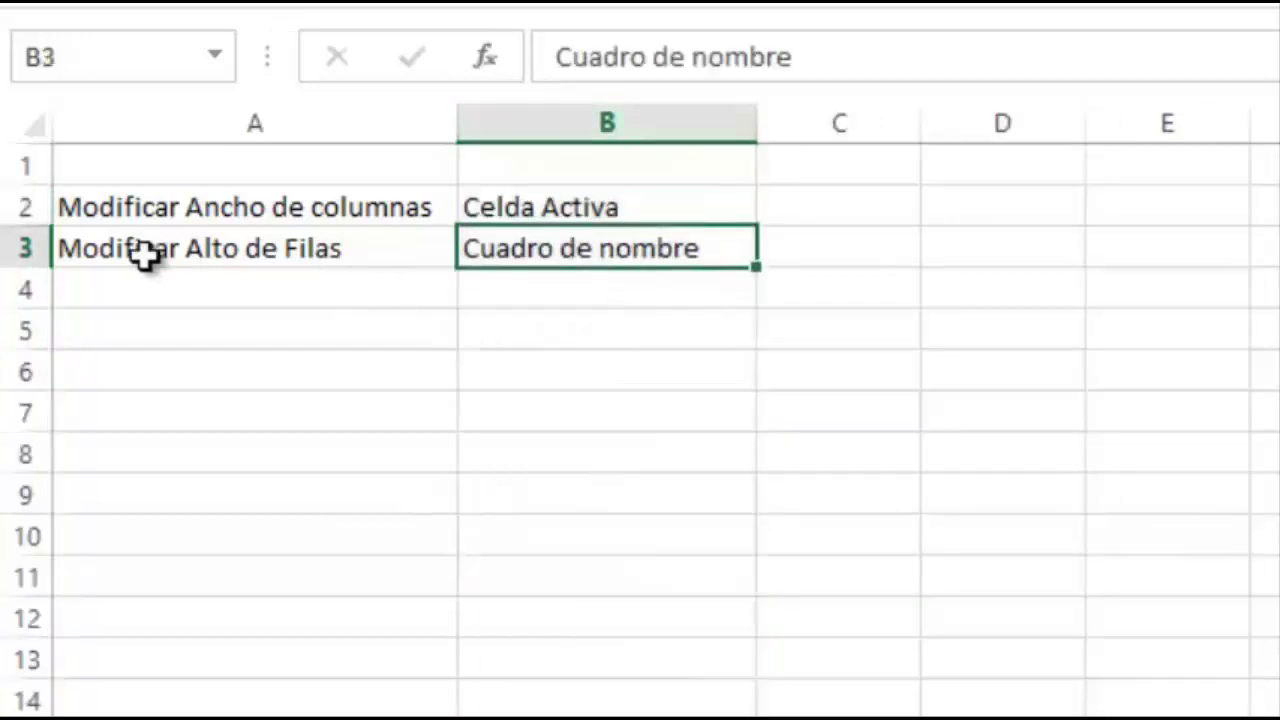
click(199, 350)
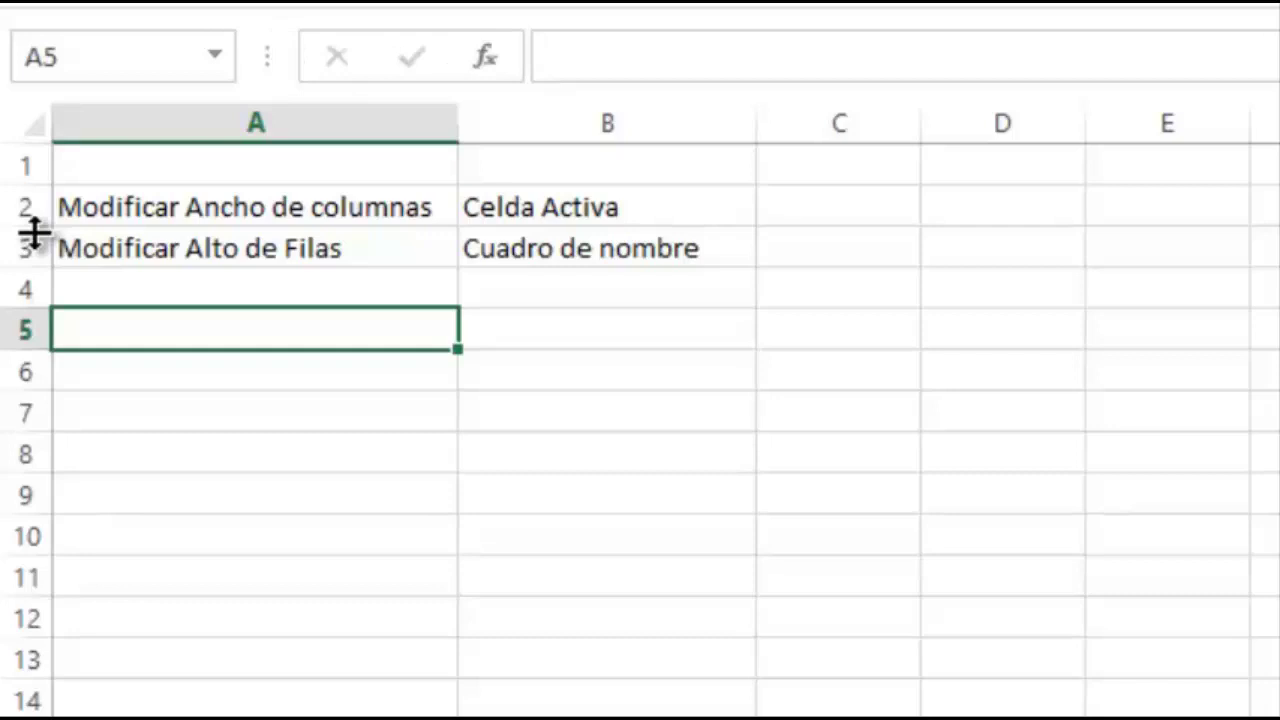
- Drag row 2 taller, then set rows 2 and 3 to a row height of 30
drag(33, 233, 26, 431)
drag(25, 289, 25, 381)
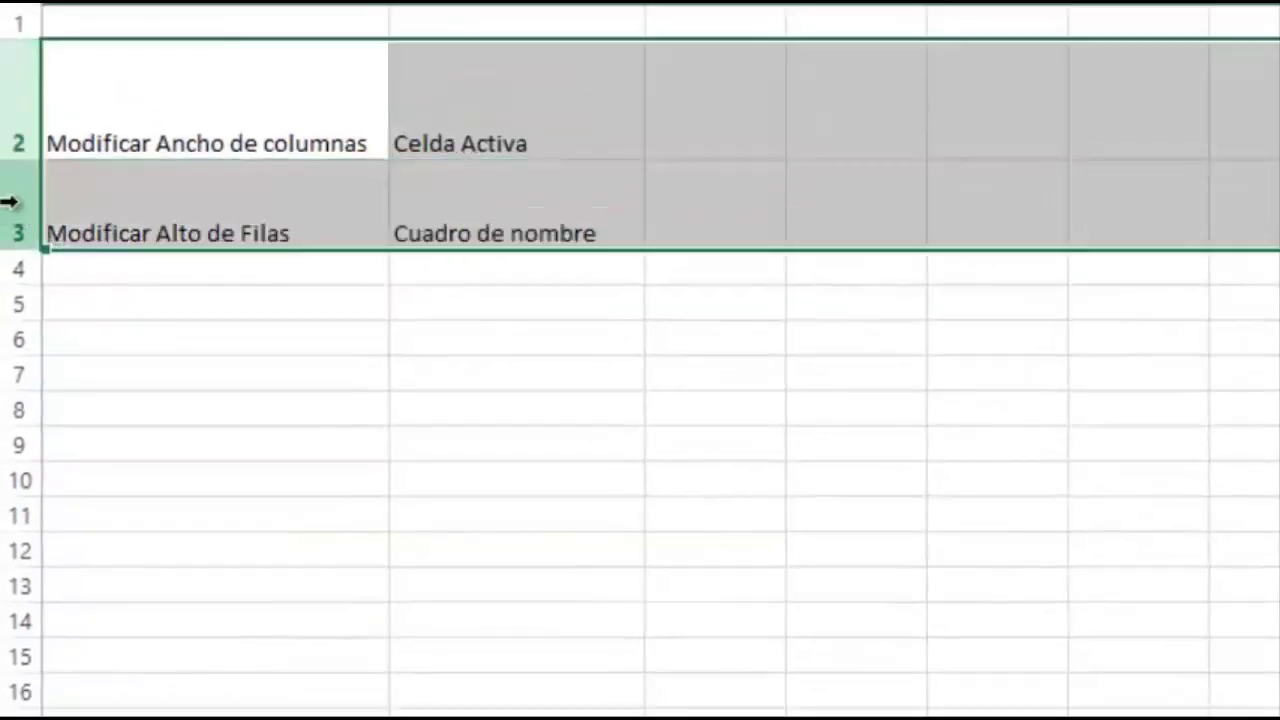
right_click(23, 205)
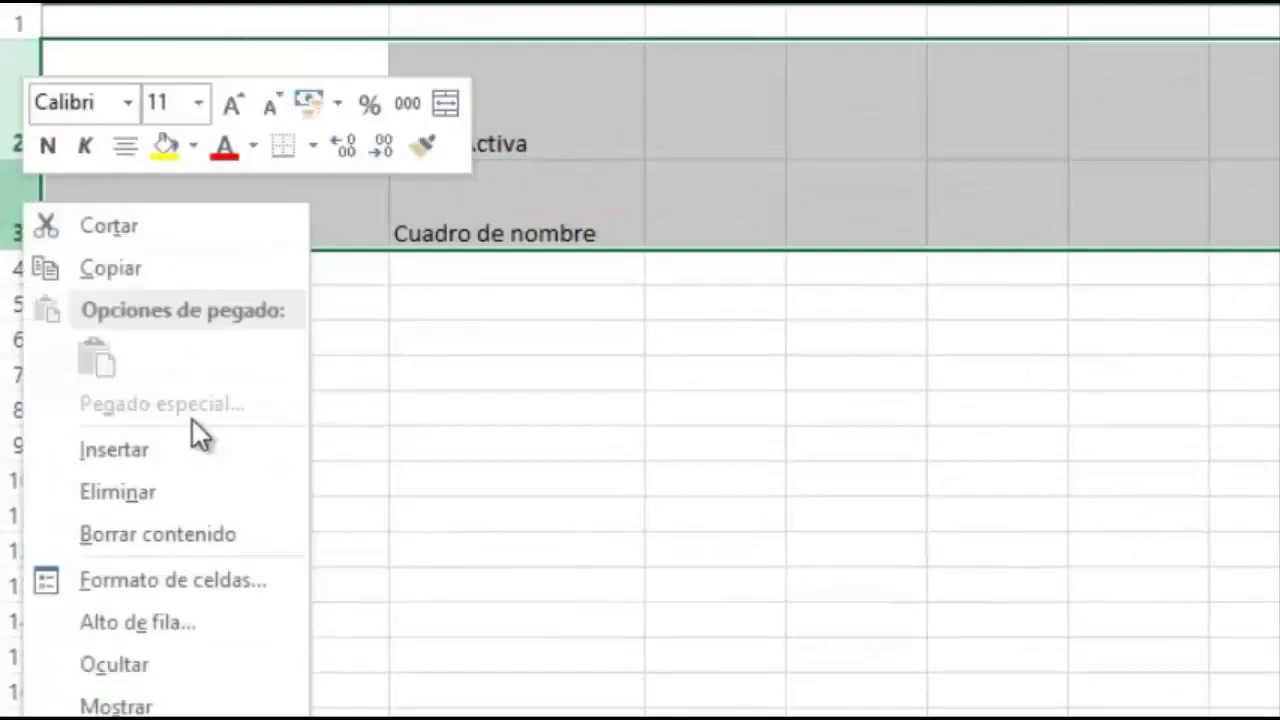
click(175, 624)
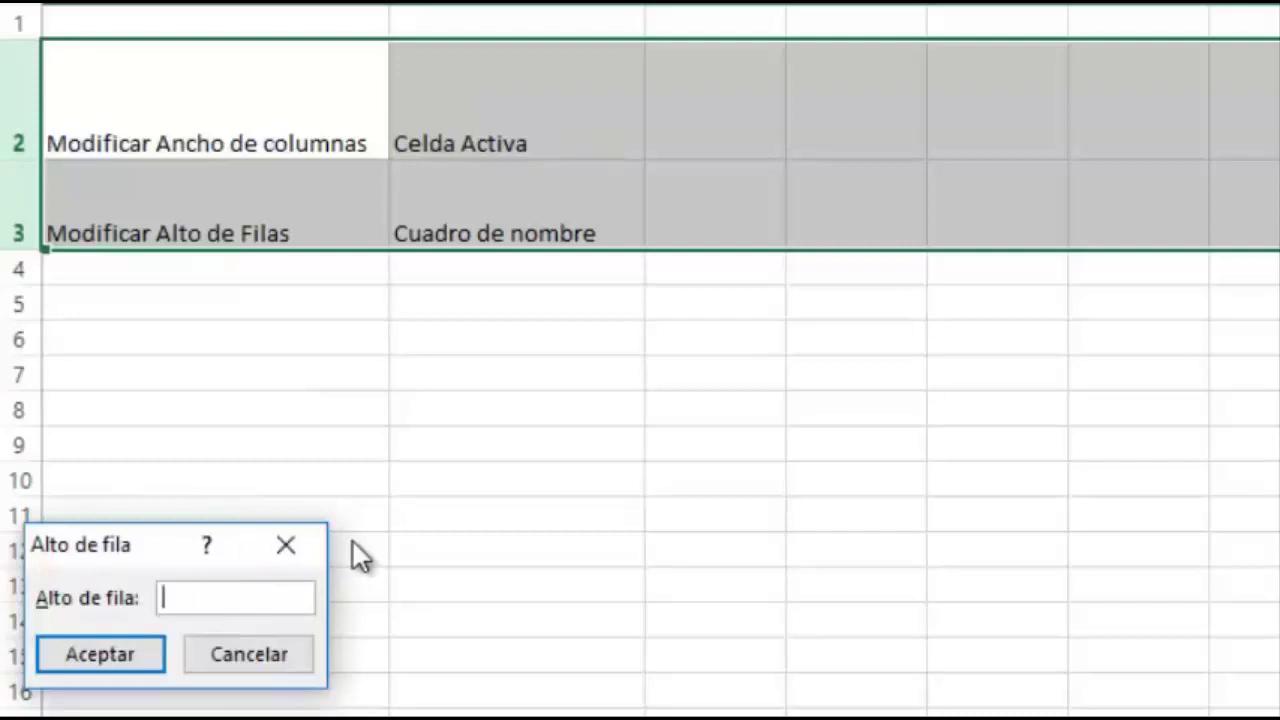
click(117, 666)
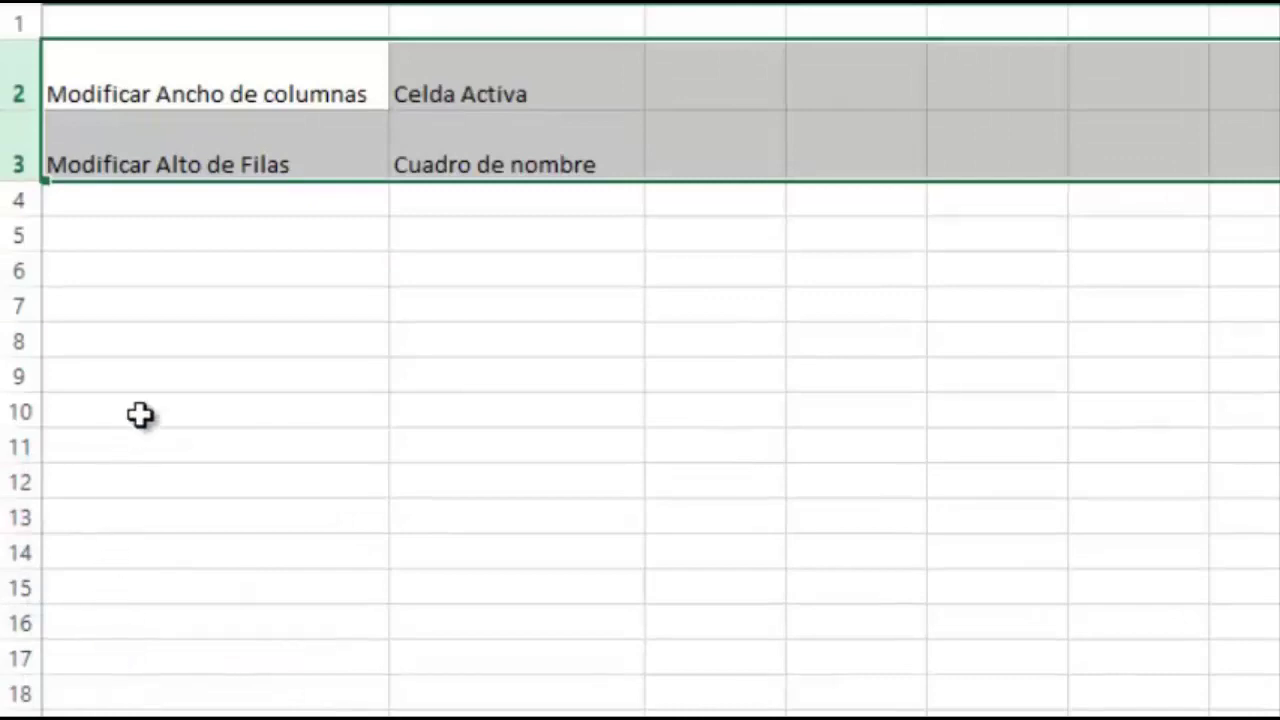
click(189, 265)
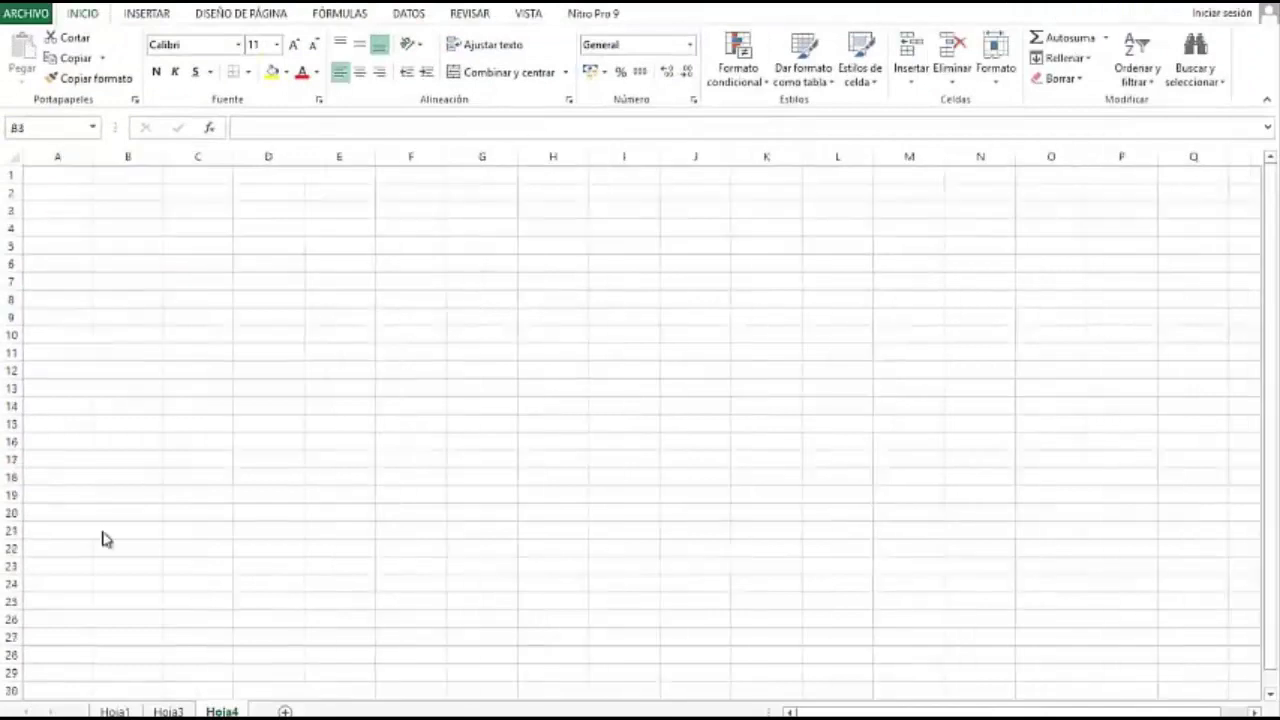
- Drag-select columns A to H, rows 1 to 9, then the range B3:F9
drag(66, 154, 554, 154)
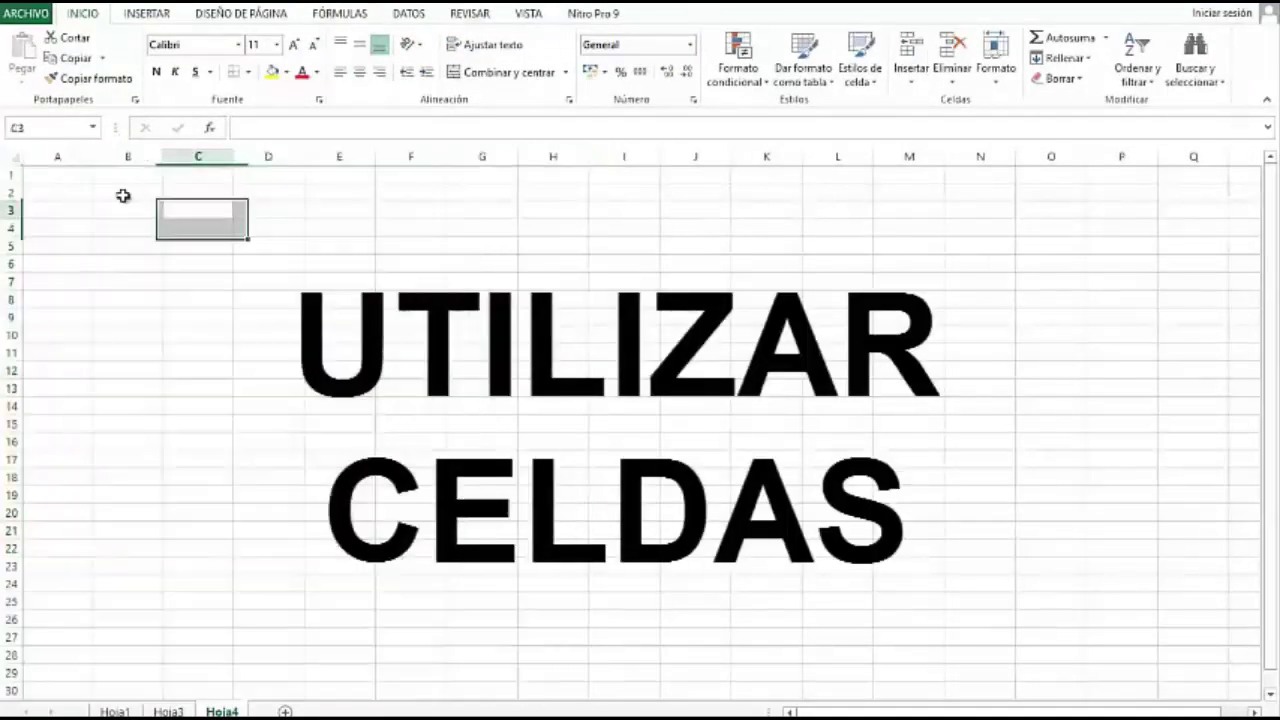
drag(10, 175, 101, 249)
click(101, 249)
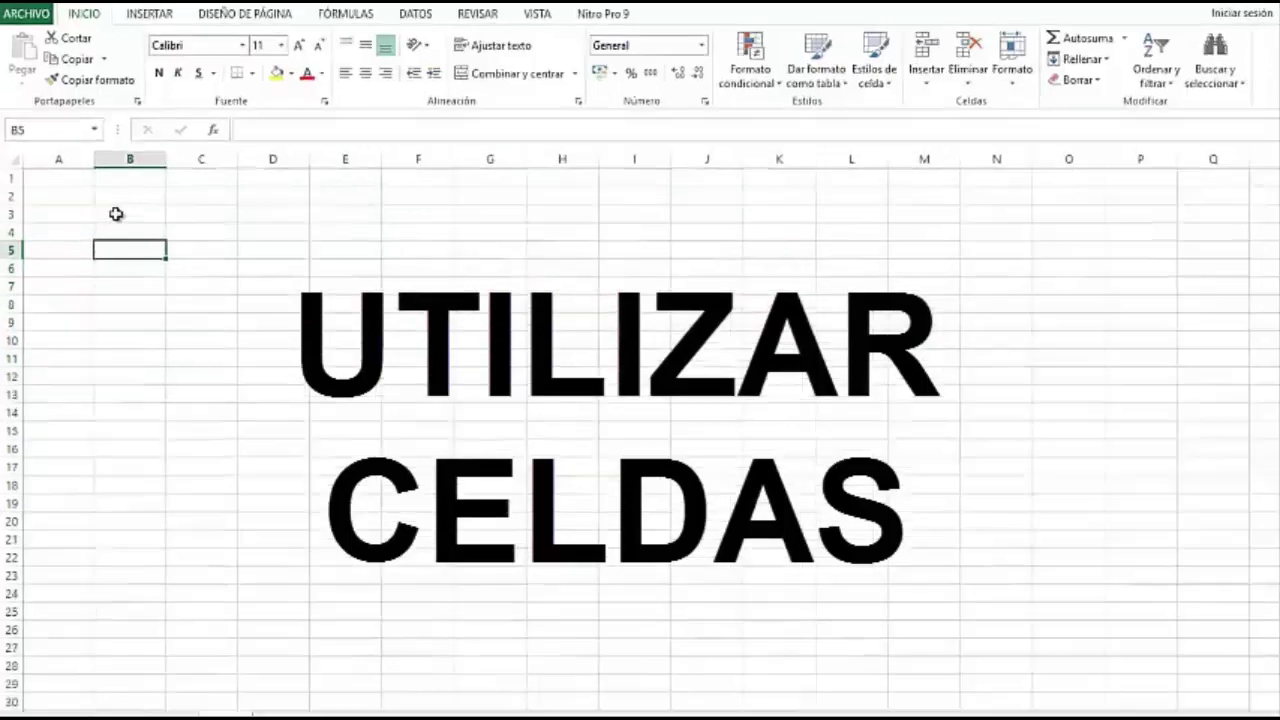
click(164, 313)
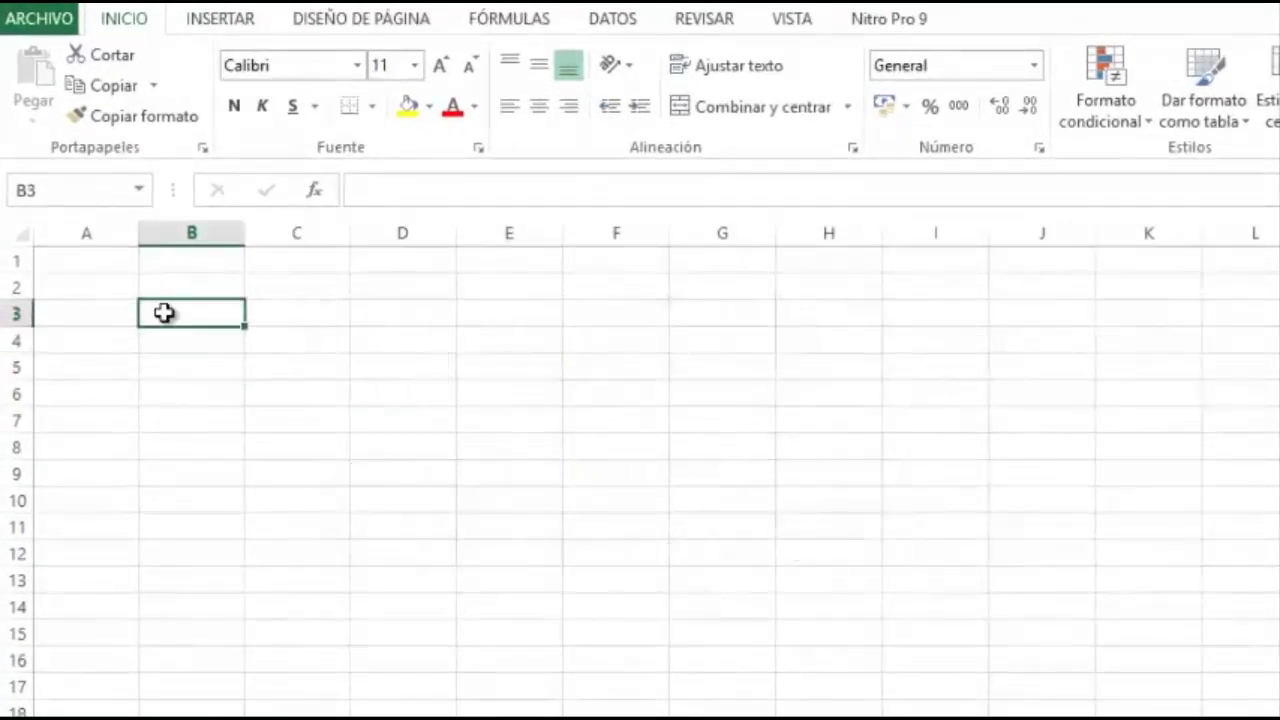
drag(164, 313, 828, 559)
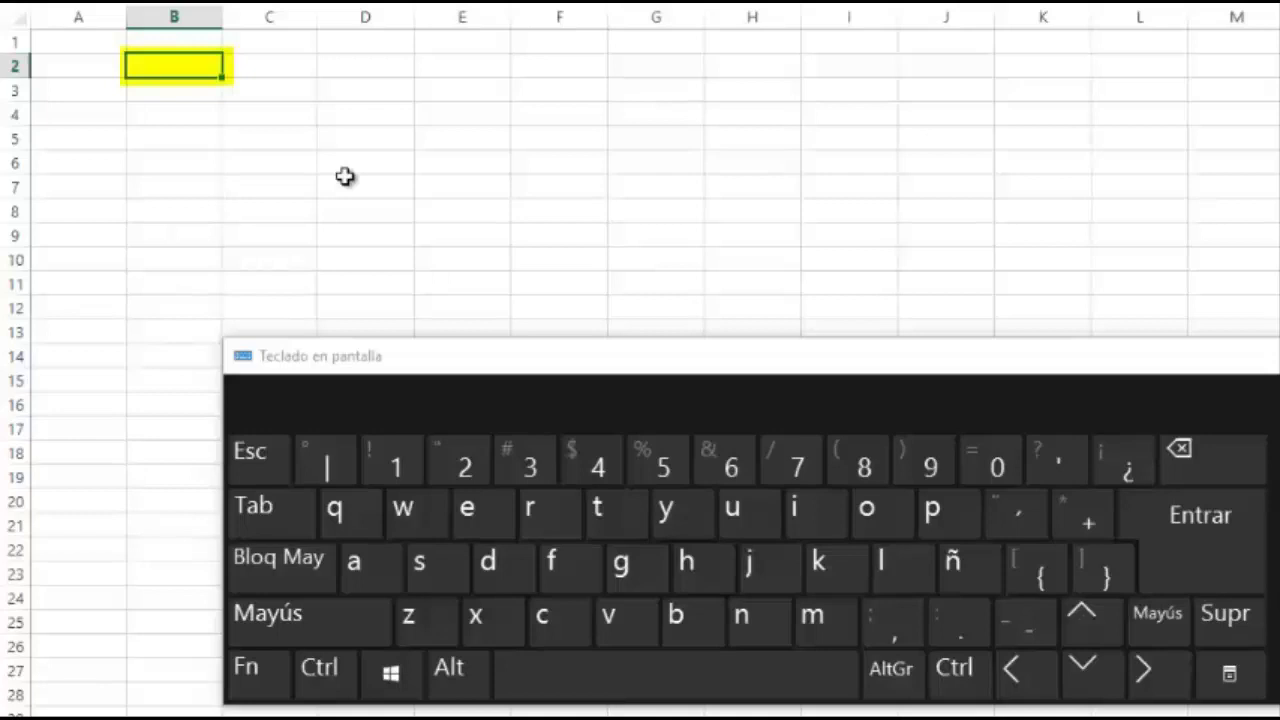
- Extend the selection with Shift+arrow keys right to column H and down to row 6
key(shift)
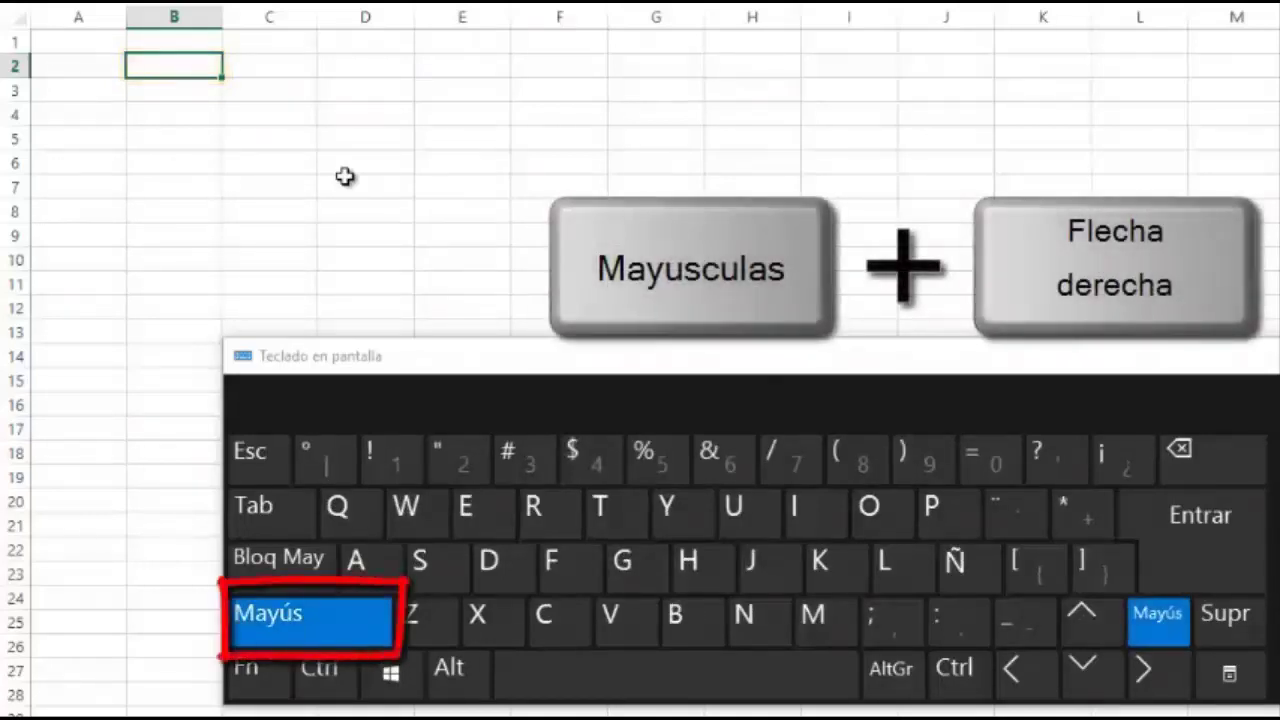
key(shift+Right)
key(shift+Right)
key(shift+Right)
key(shift+Right)
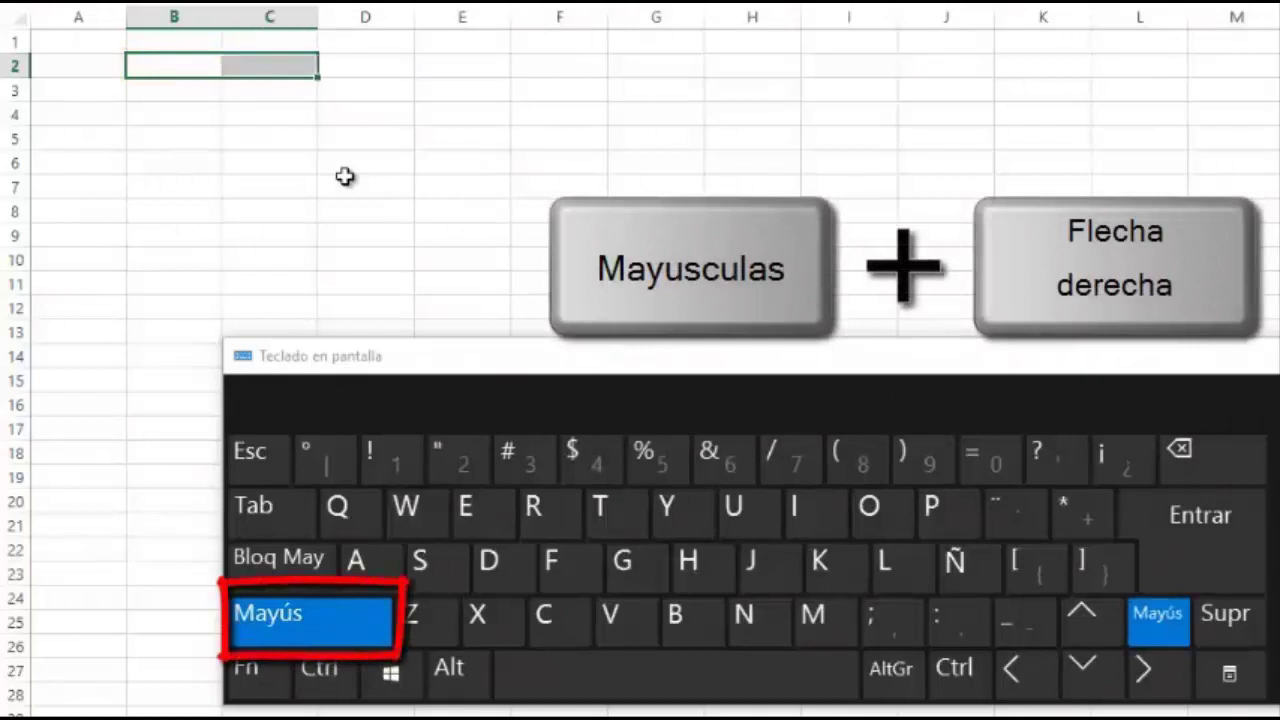
key(shift+Down)
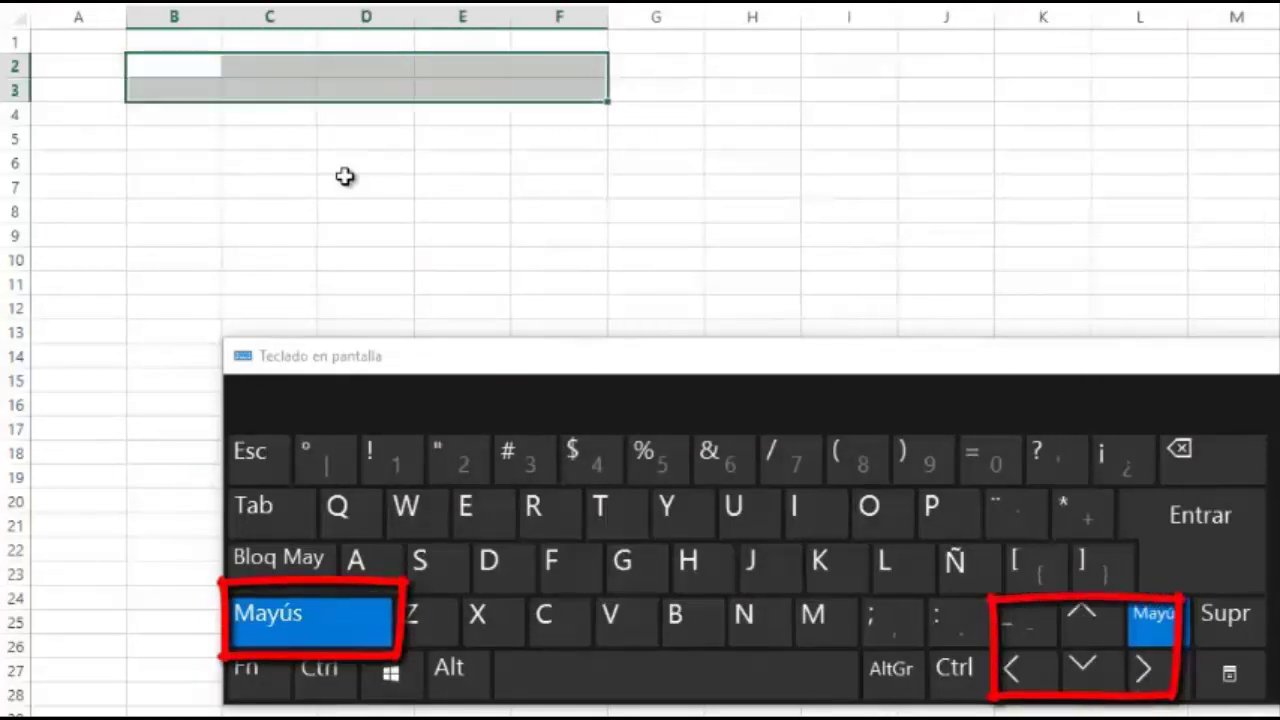
key(shift+Down)
key(shift+Down)
key(shift+Right)
key(shift+Down)
key(shift+Right)
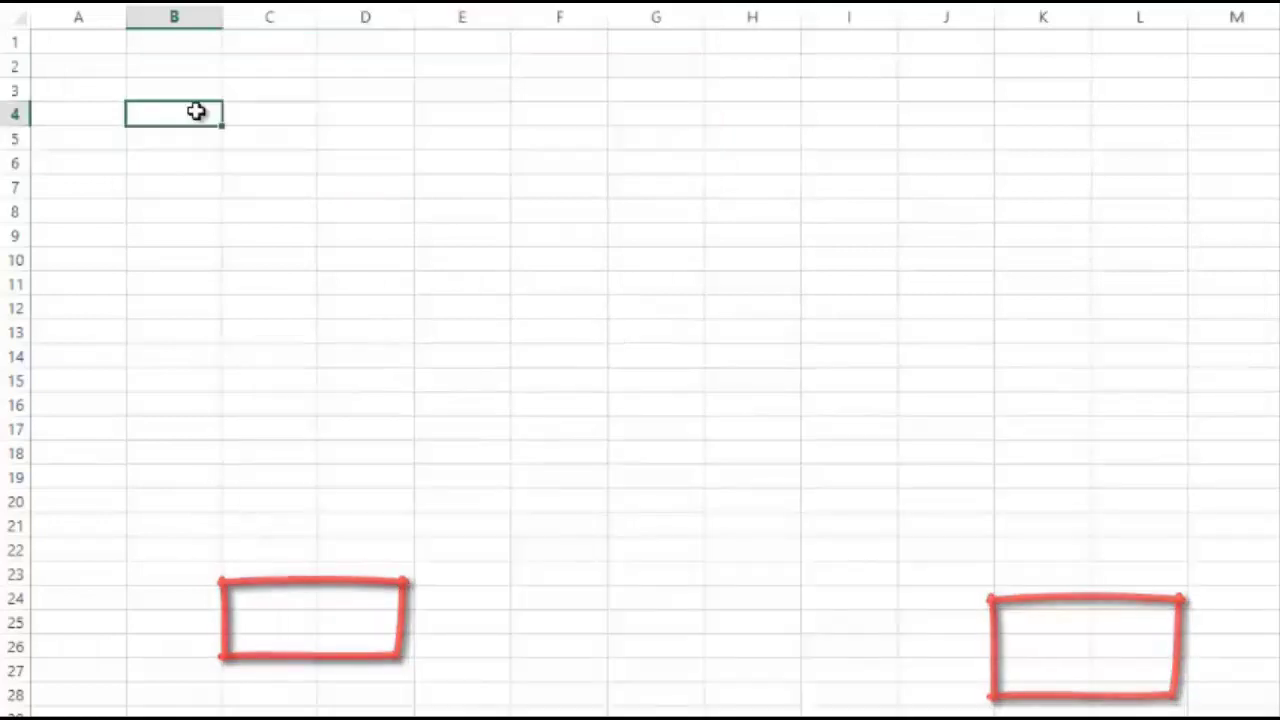
drag(206, 94, 202, 330)
key(ctrl)
drag(352, 101, 343, 337)
drag(547, 101, 551, 322)
drag(740, 91, 741, 322)
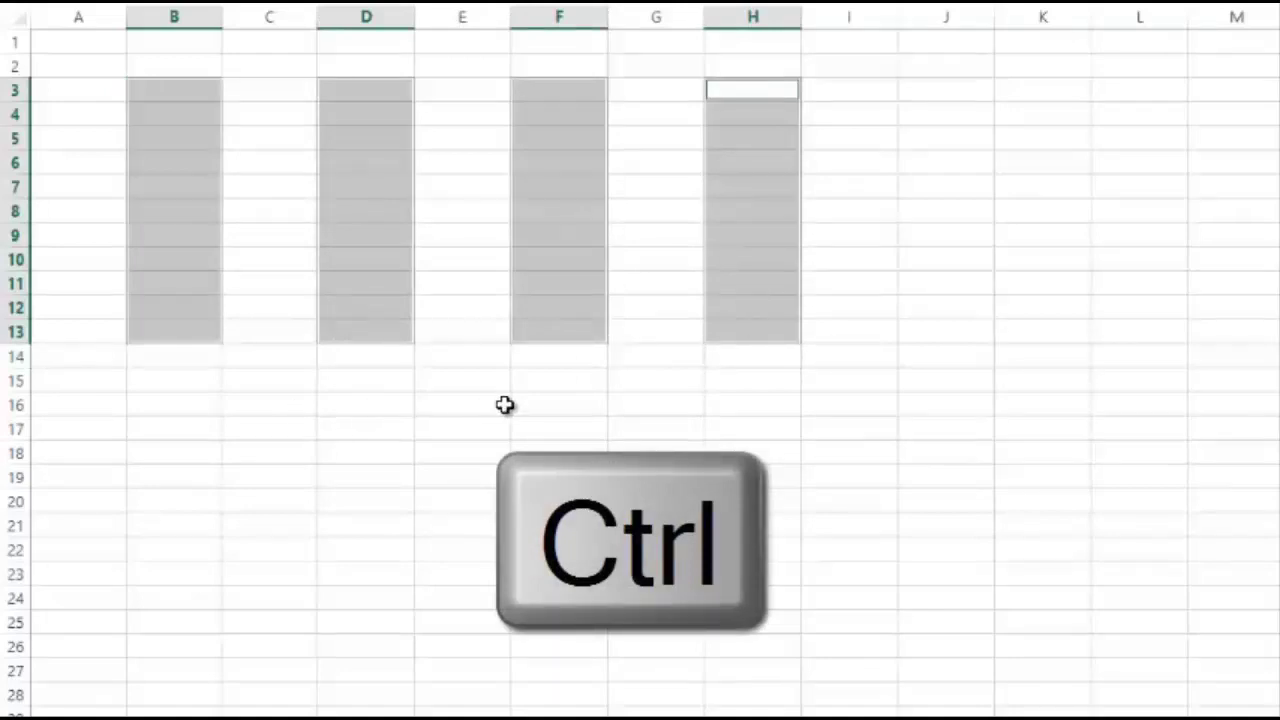
click(190, 91)
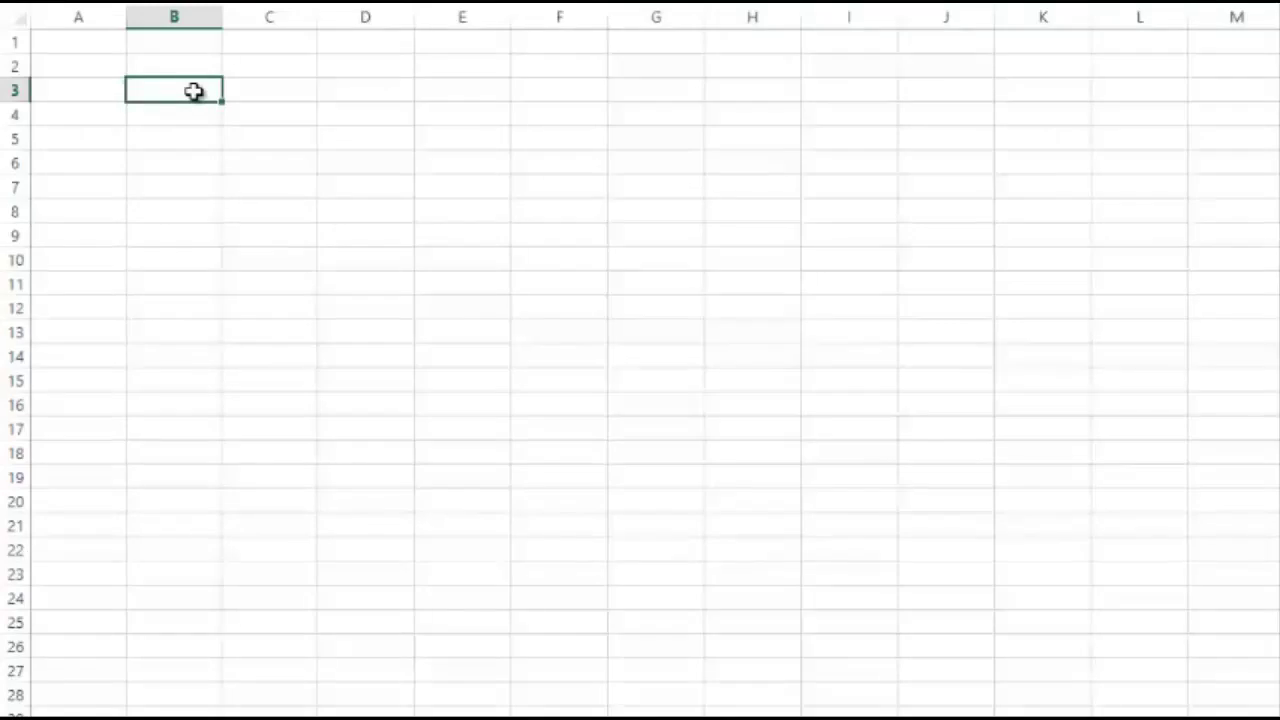
- Enter the person's first and last name in cell B3, retyping it once to confirm
click(257, 74)
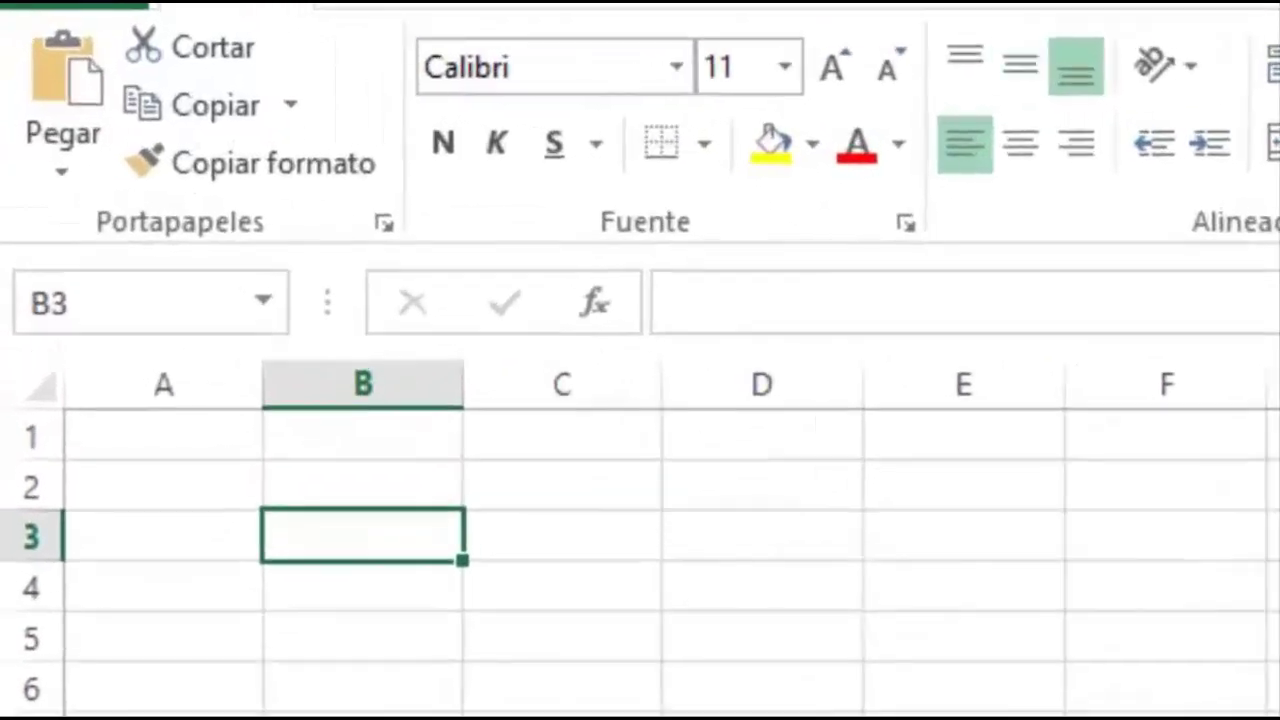
text(Juan Reyes)
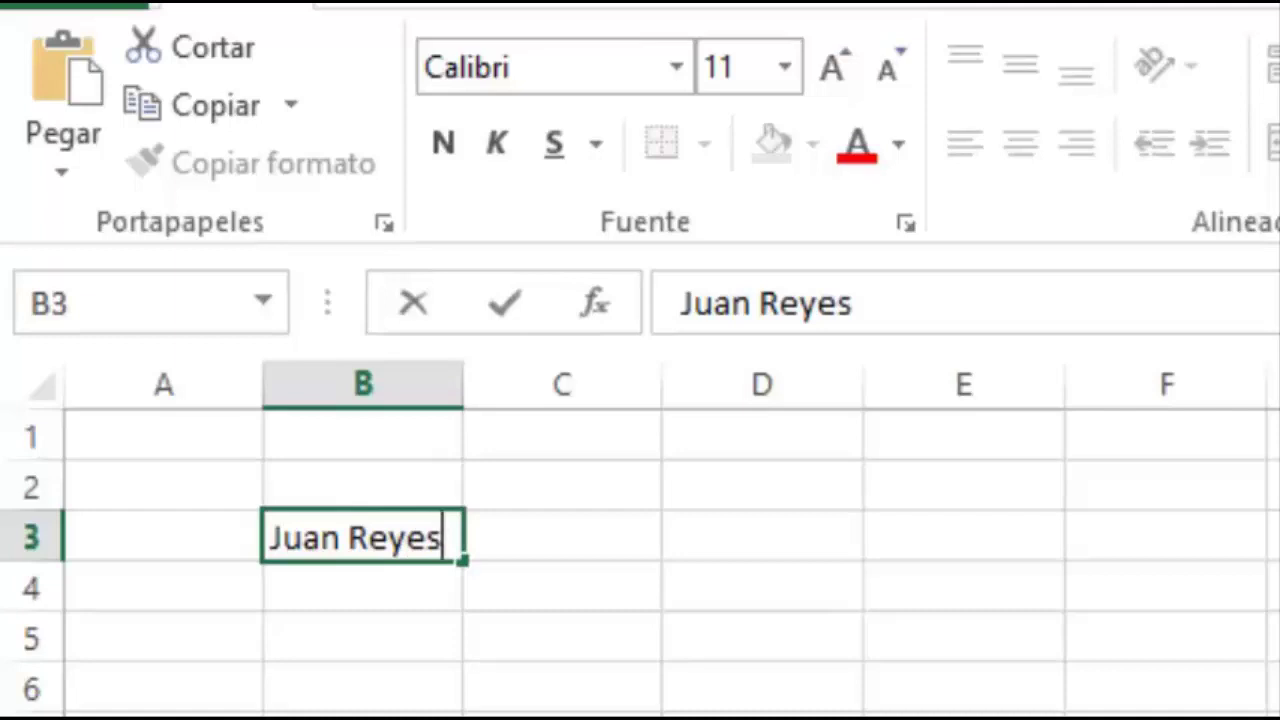
click(597, 546)
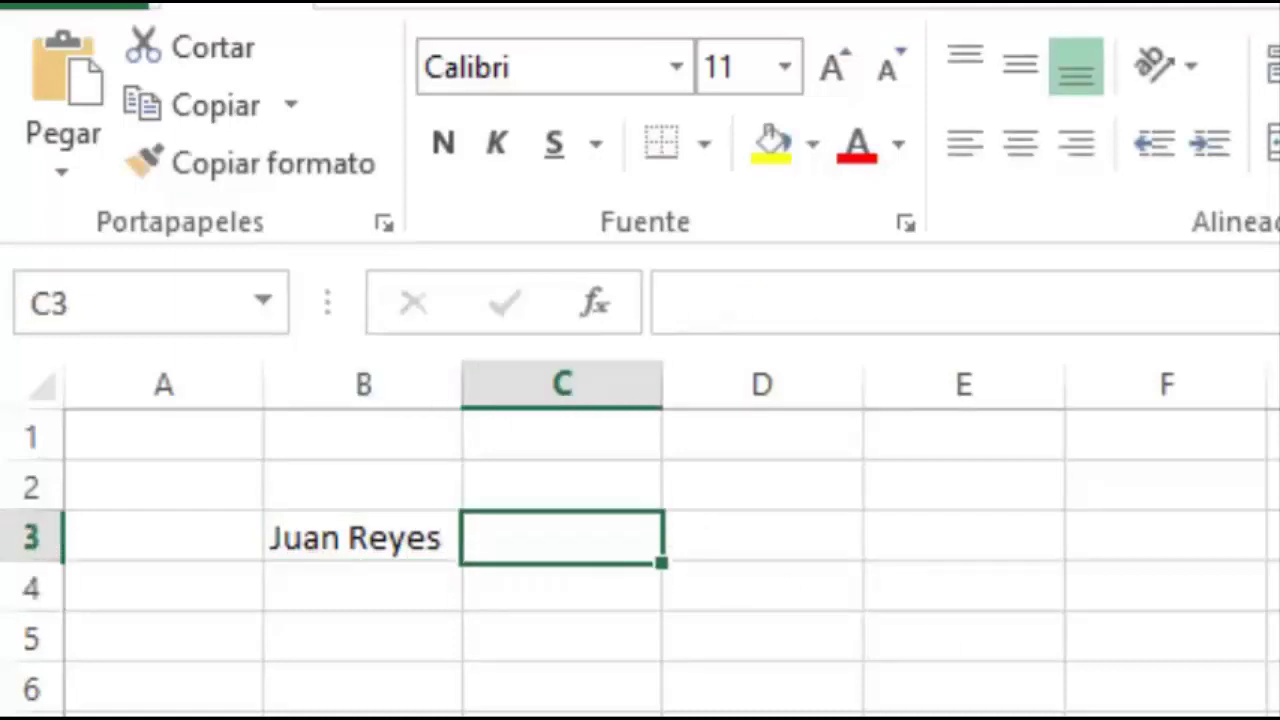
click(355, 537)
text(Juan Re)
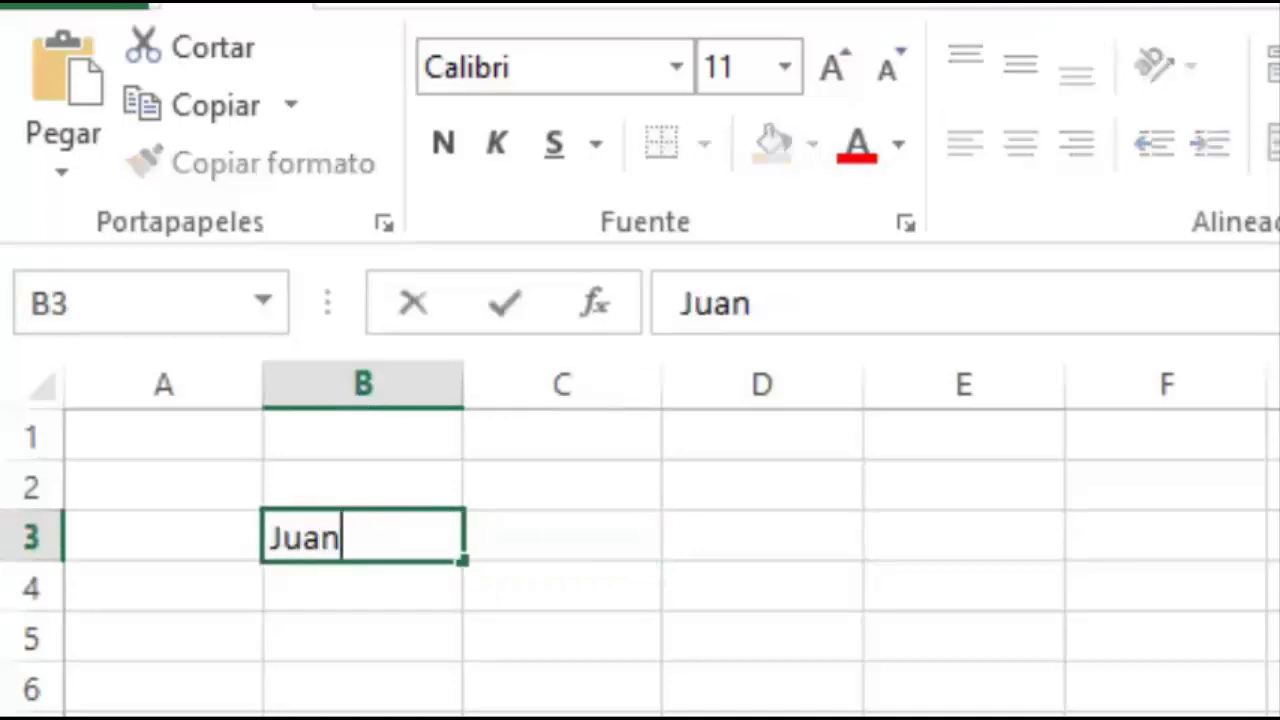
text(yes)
click(562, 537)
click(562, 587)
click(362, 537)
click(163, 587)
click(362, 537)
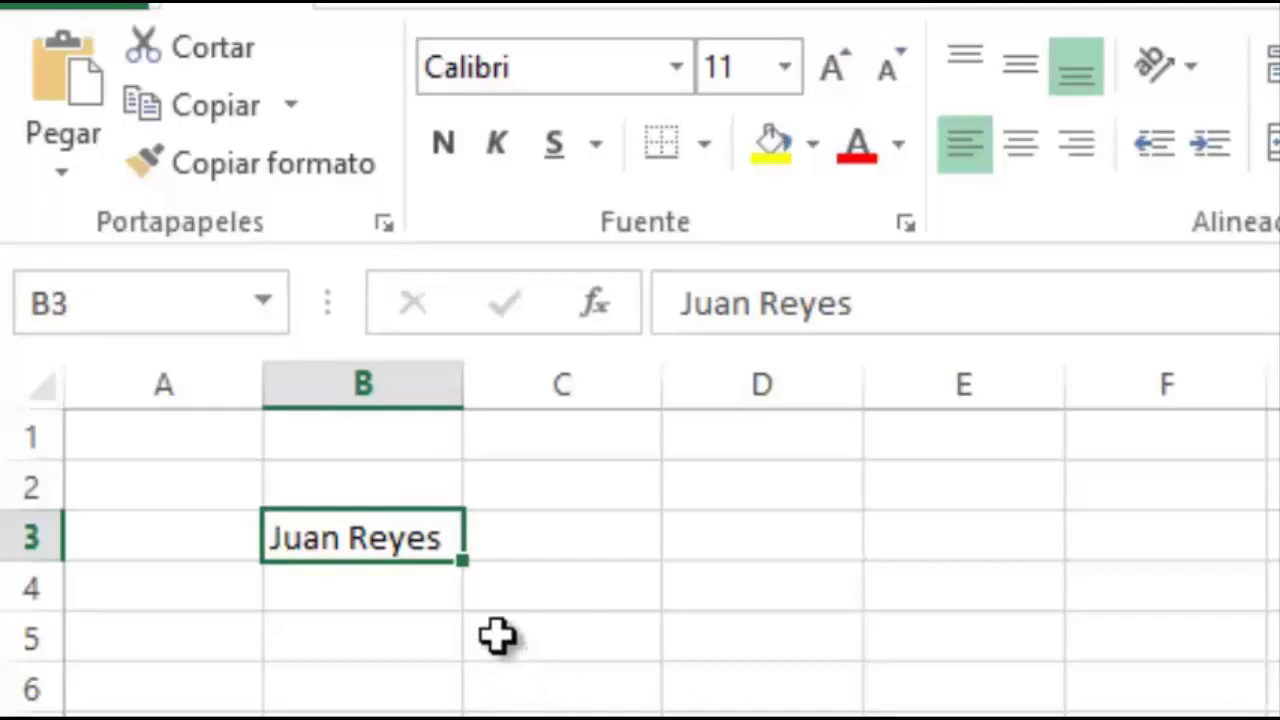
double_click(440, 537)
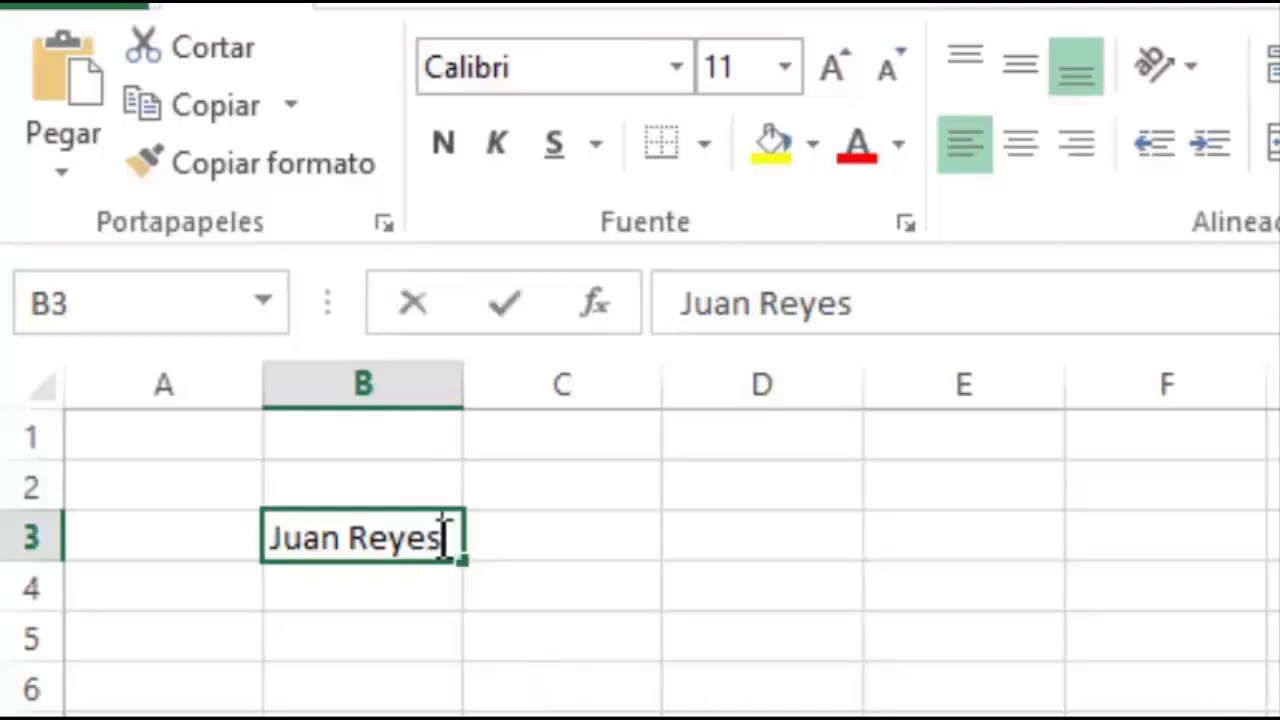
key(Left)
key(Left)
key(Left)
key(Left)
key(Left)
key(Left)
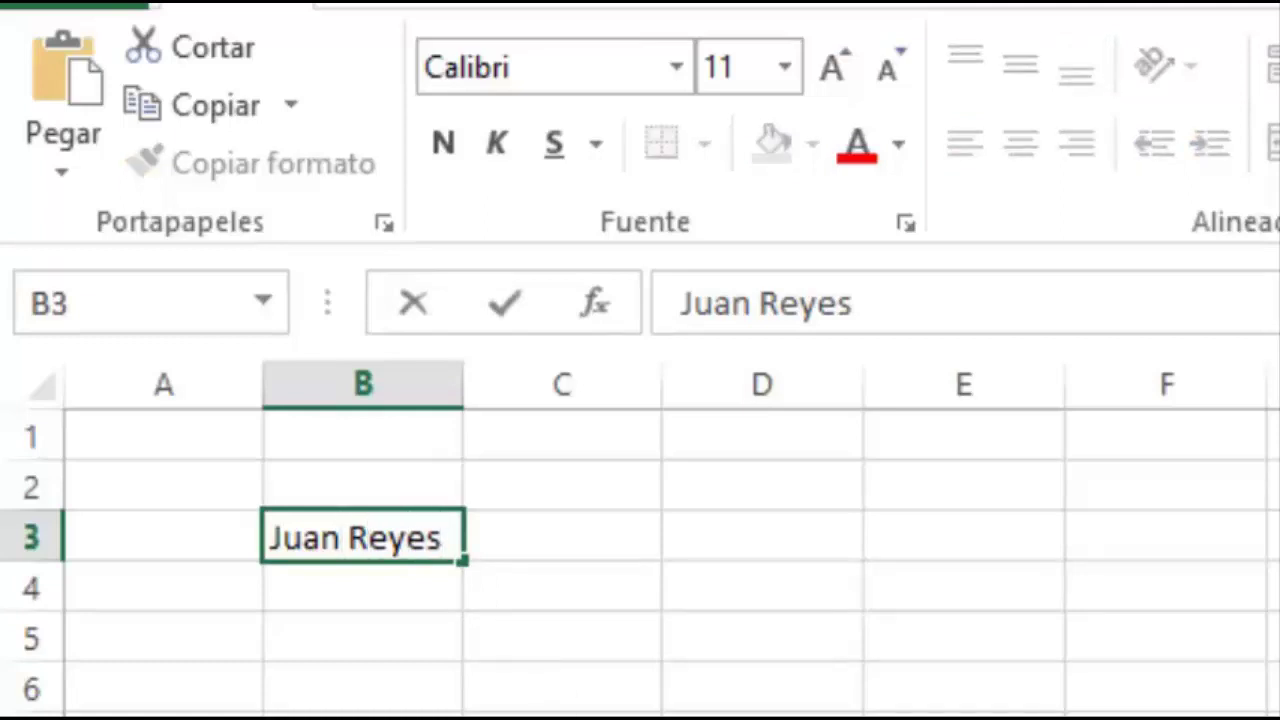
key(BackSpace)
key(BackSpace)
key(BackSpace)
key(BackSpace)
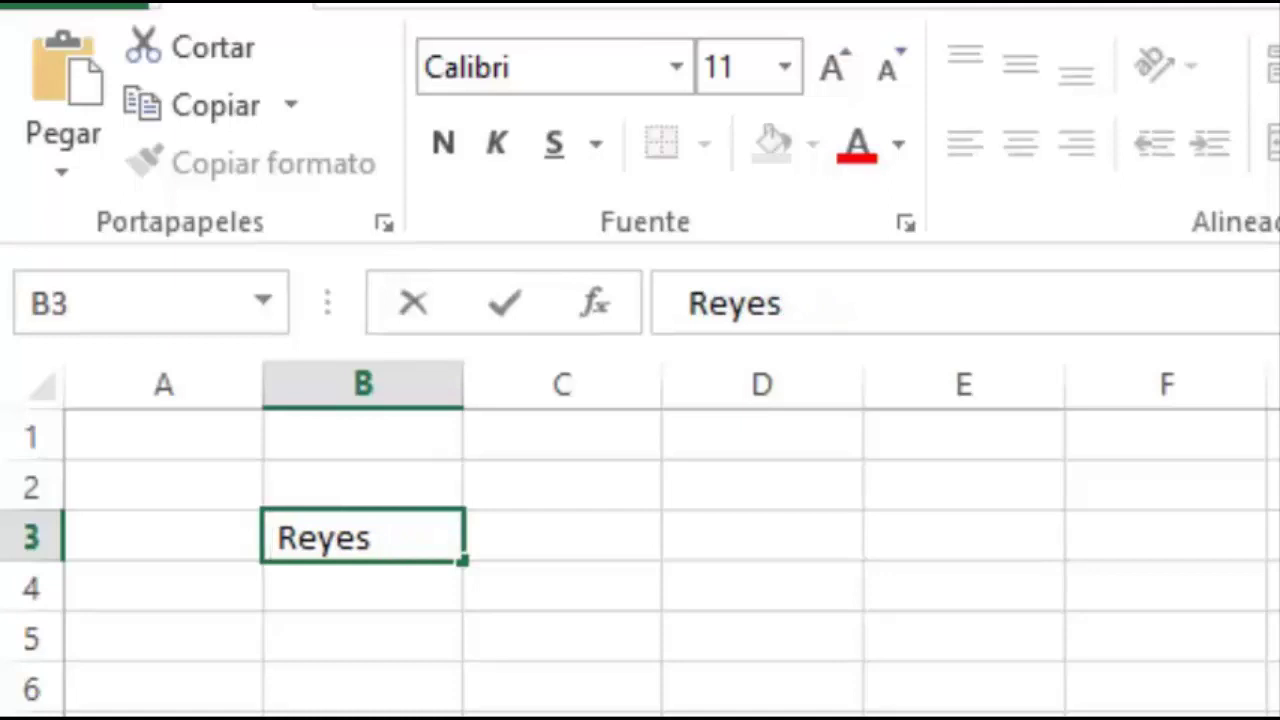
text(Carlos)
key(F2)
click(340, 623)
click(340, 552)
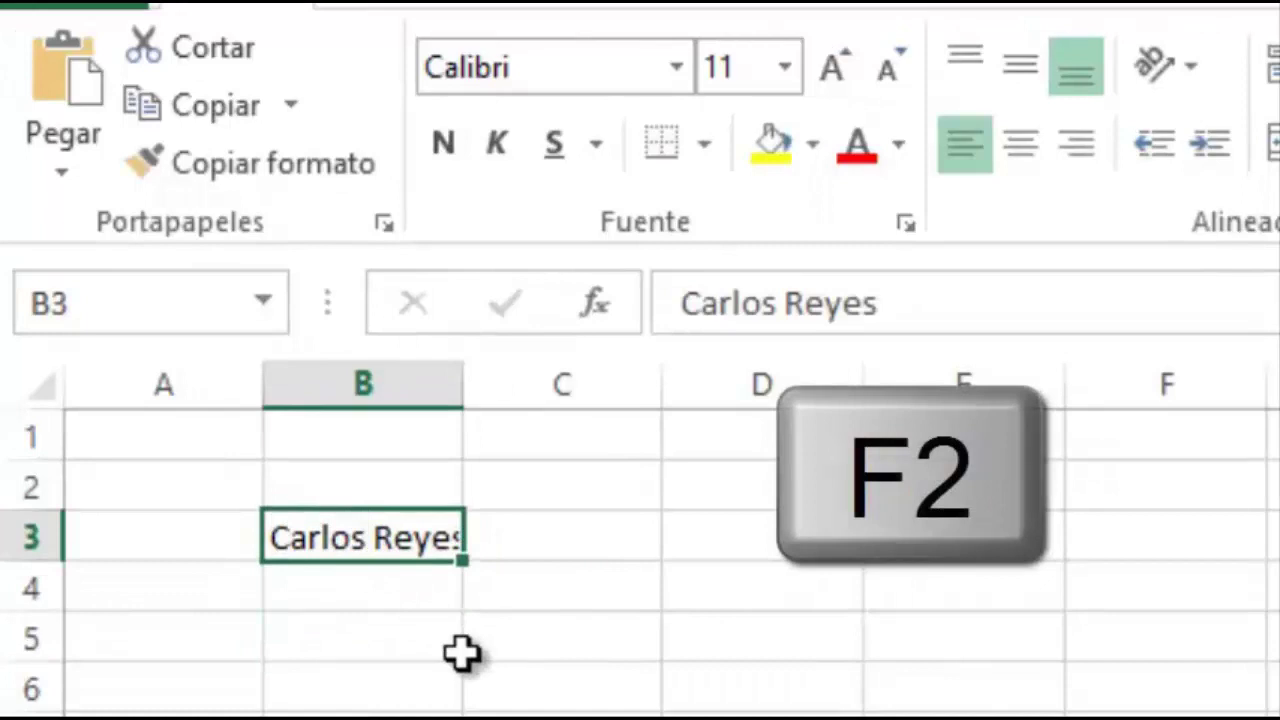
key(F2)
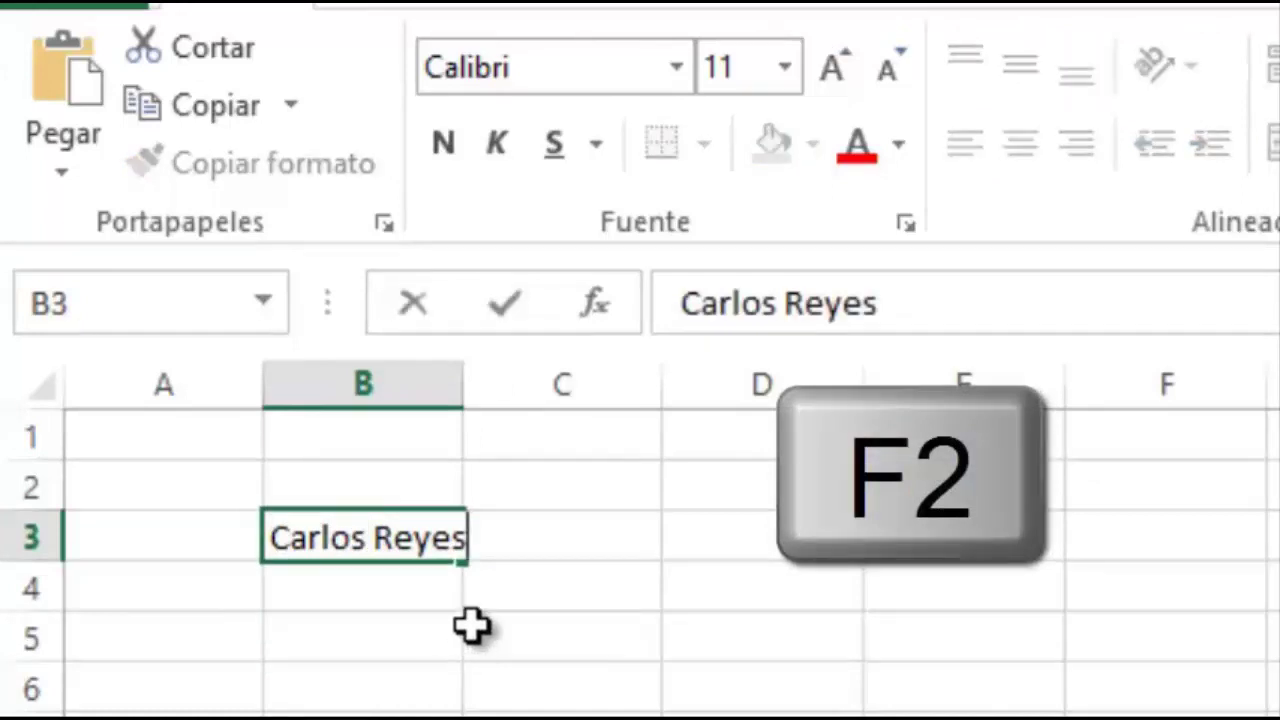
key(Left)
key(Left)
key(Left)
key(Left)
key(Left)
key(Left)
key(BackSpace)
key(BackSpace)
key(BackSpace)
key(BackSpace)
key(BackSpace)
key(BackSpace)
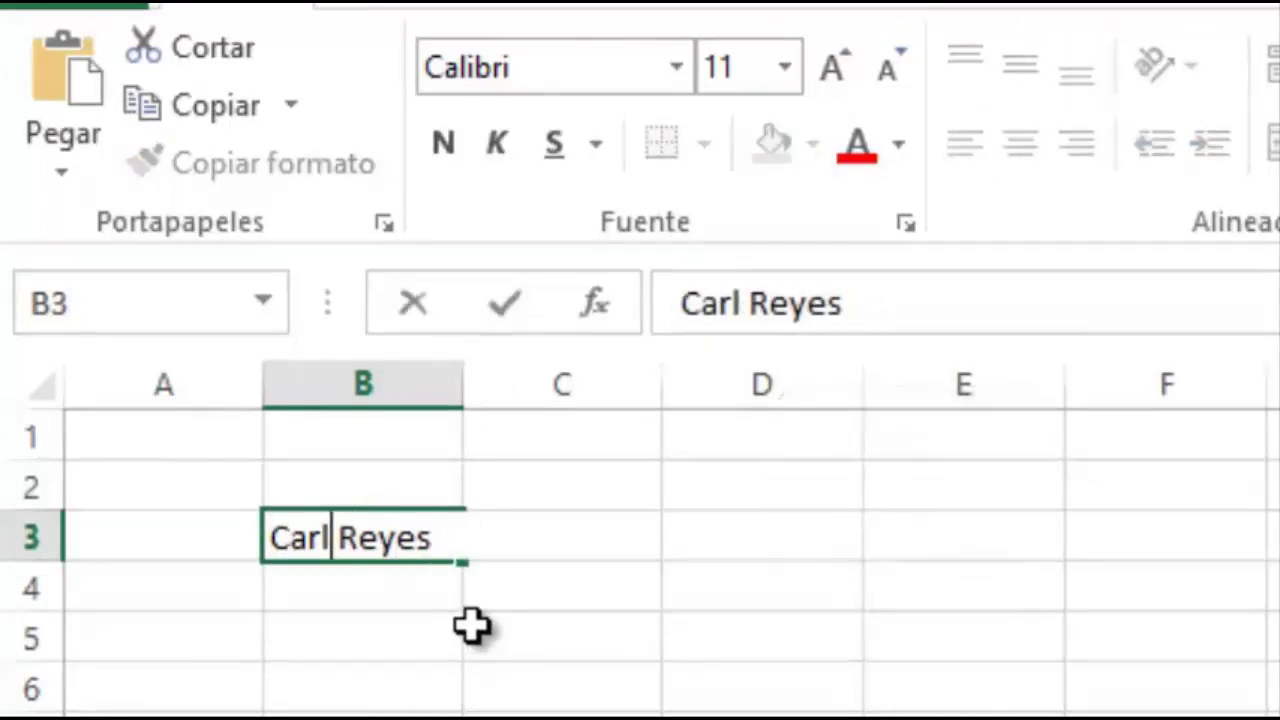
text(Juan)
key(ctrl+Return)
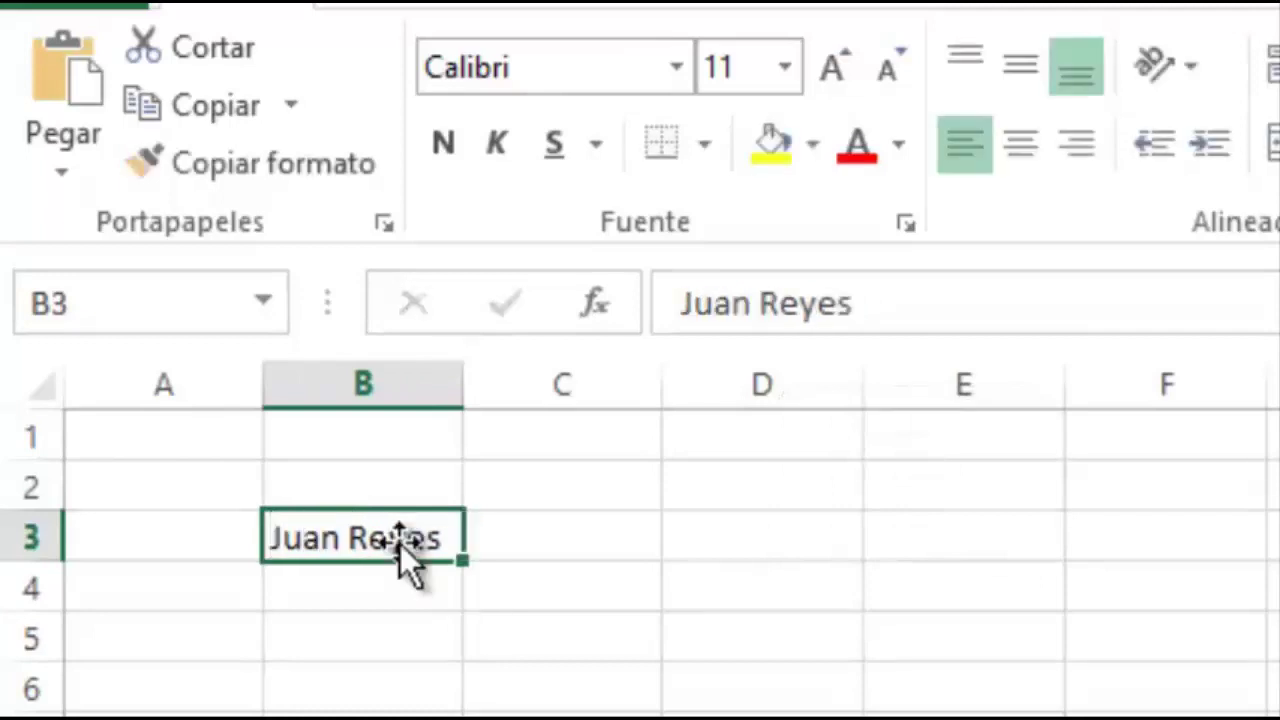
click(763, 719)
click(388, 530)
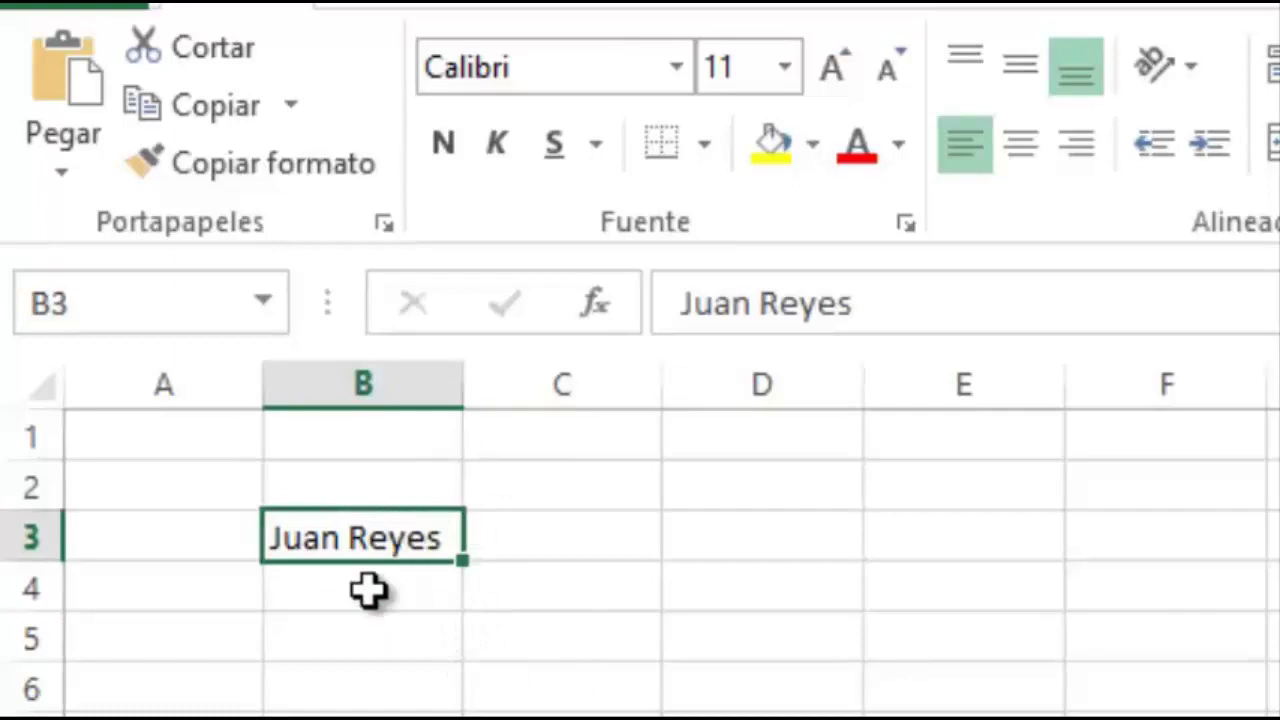
click(368, 590)
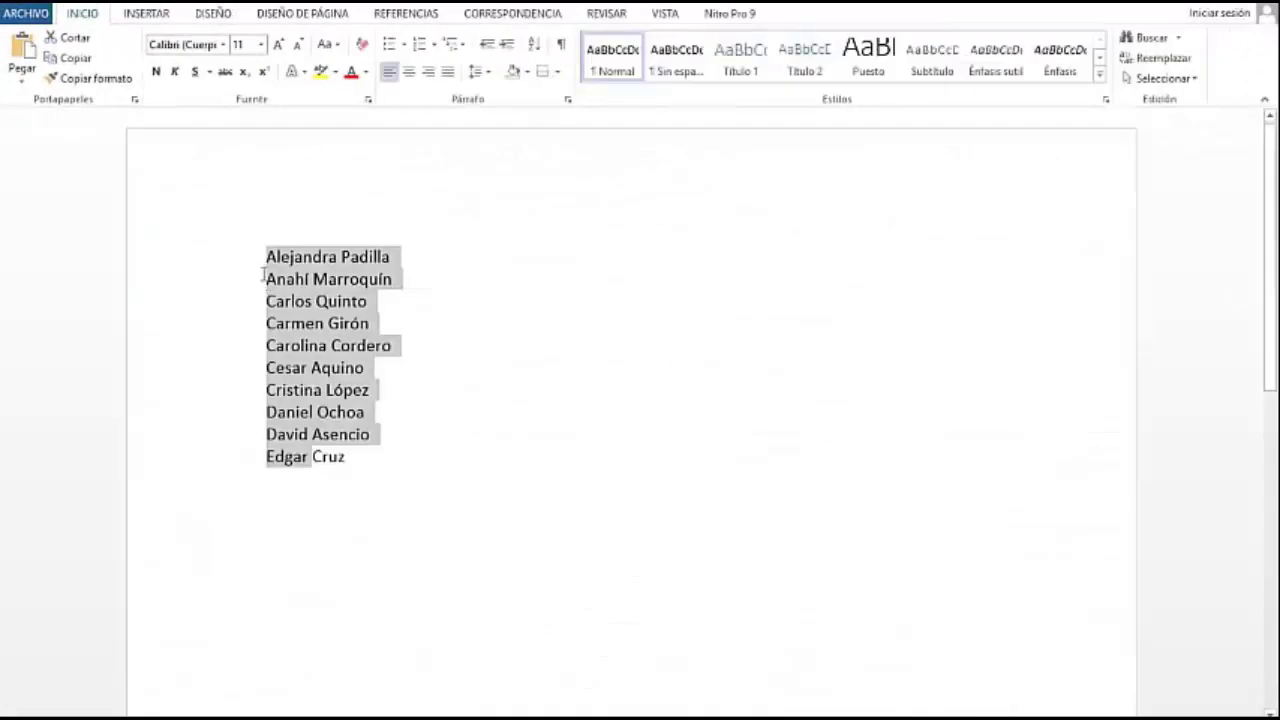
- Copy the ten-name list from the Word document and return to the Libro1 workbook
click(259, 248)
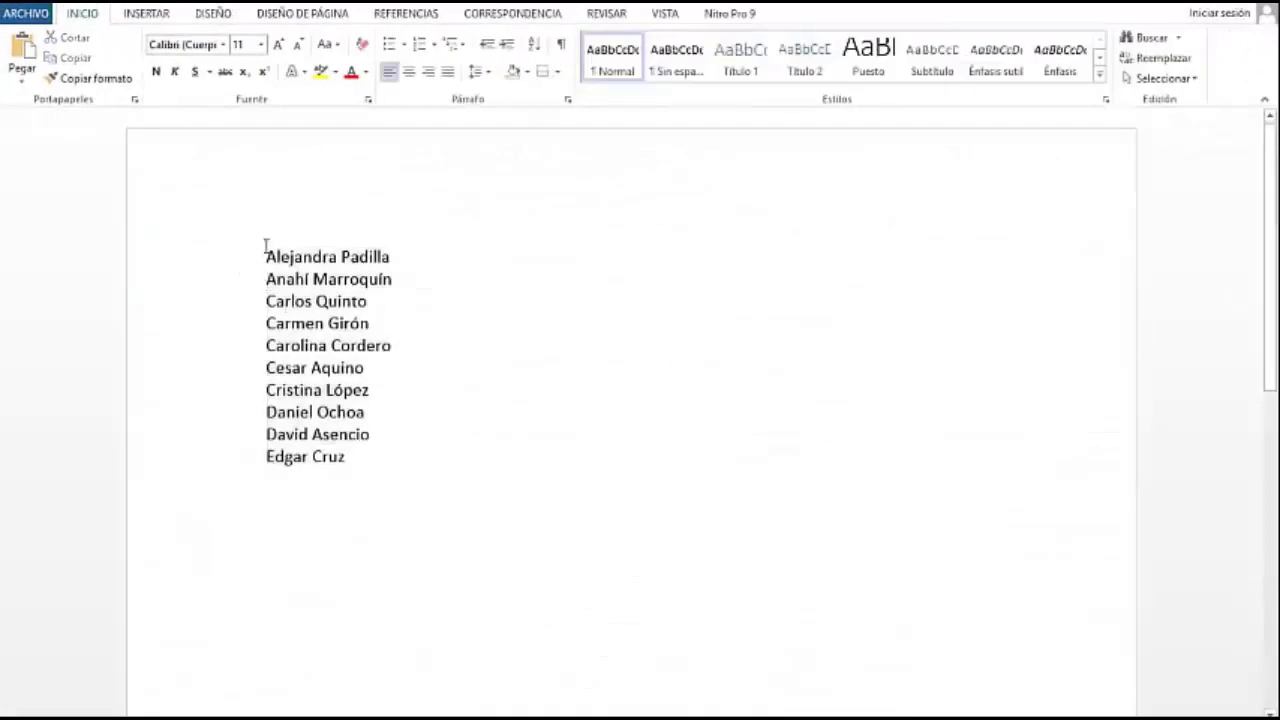
drag(268, 257, 345, 458)
right_click(290, 255)
click(340, 289)
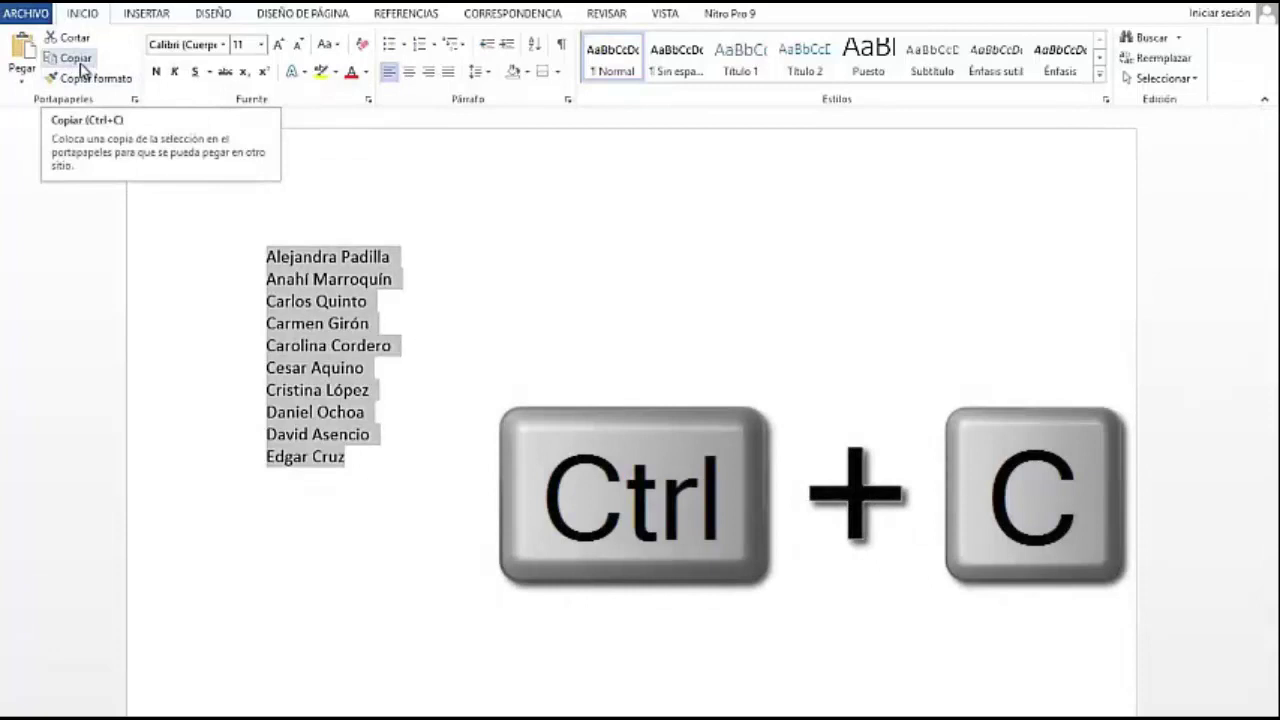
click(81, 66)
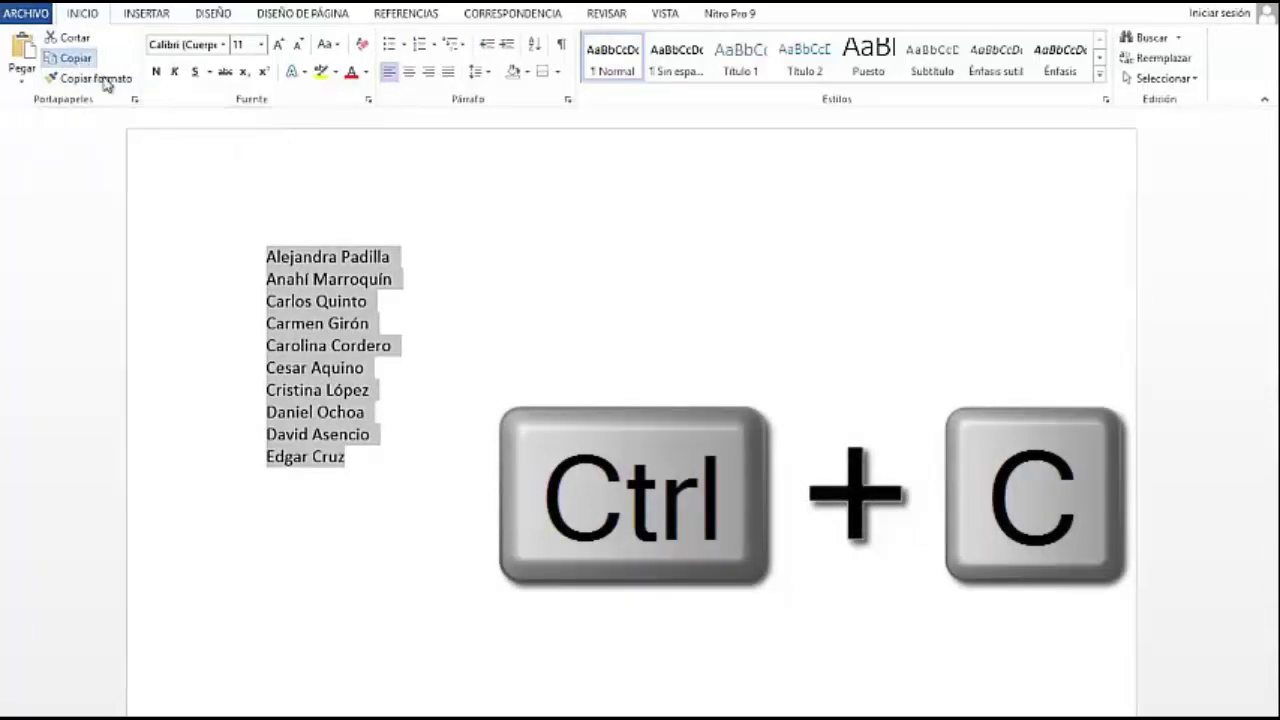
mouse_move(237, 716)
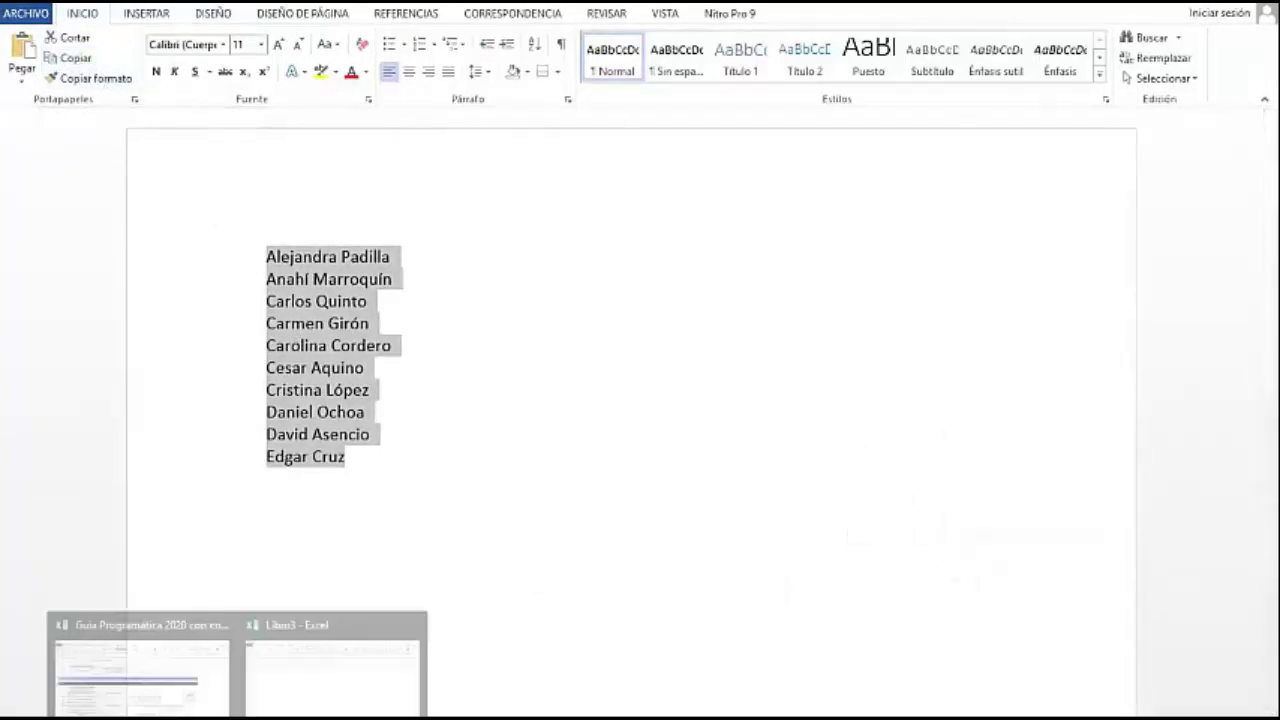
click(300, 700)
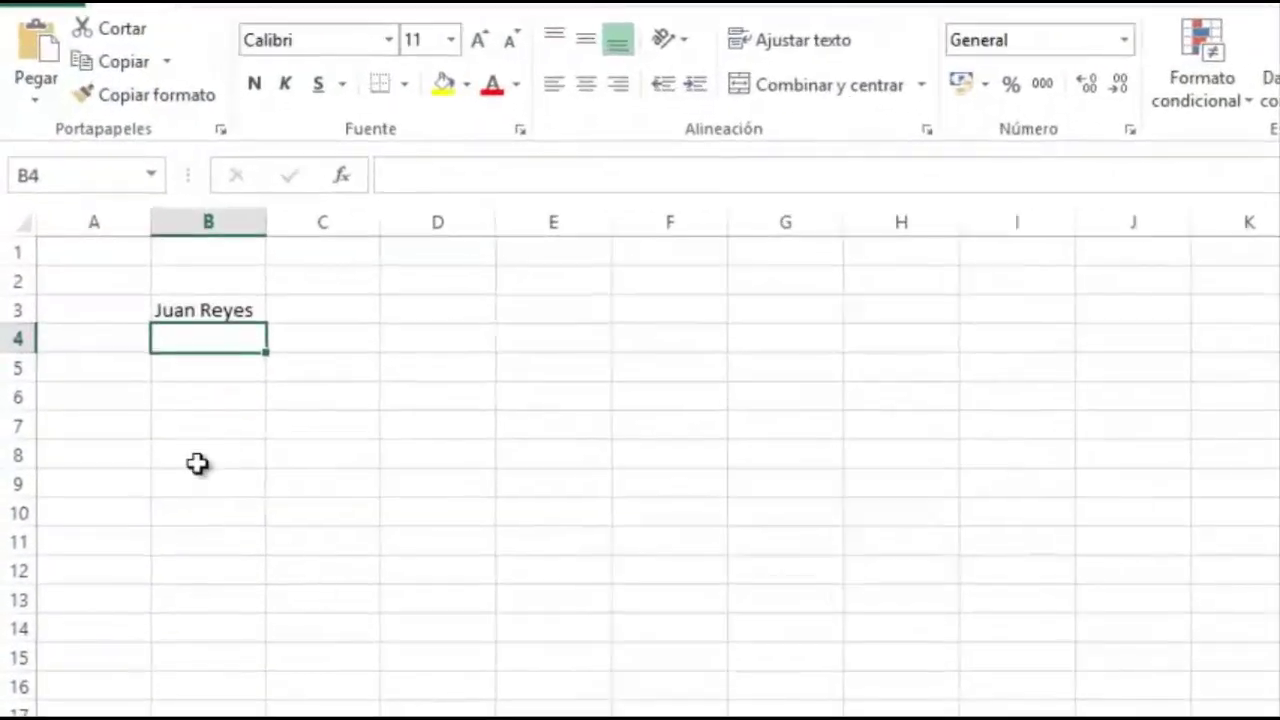
- Paste the names into B4:B13 matching destination formatting, then widen column B to fit
click(27, 95)
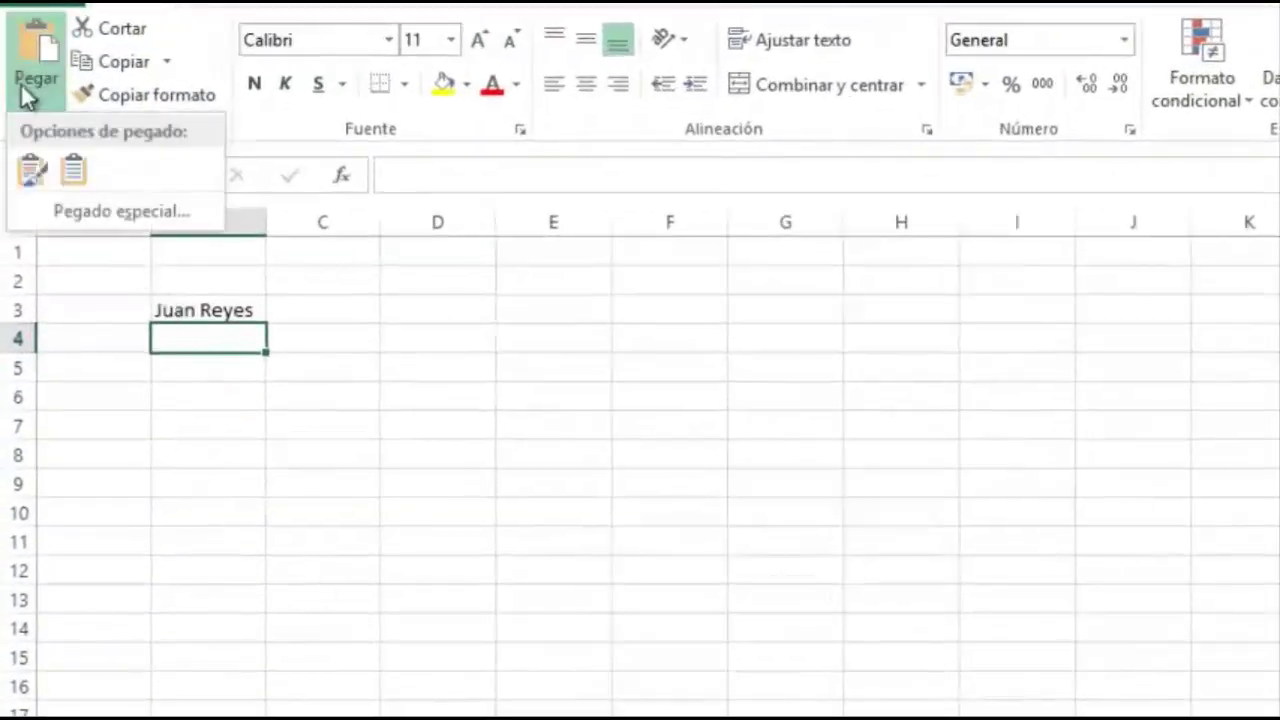
click(74, 171)
click(360, 420)
drag(266, 222, 365, 222)
click(370, 542)
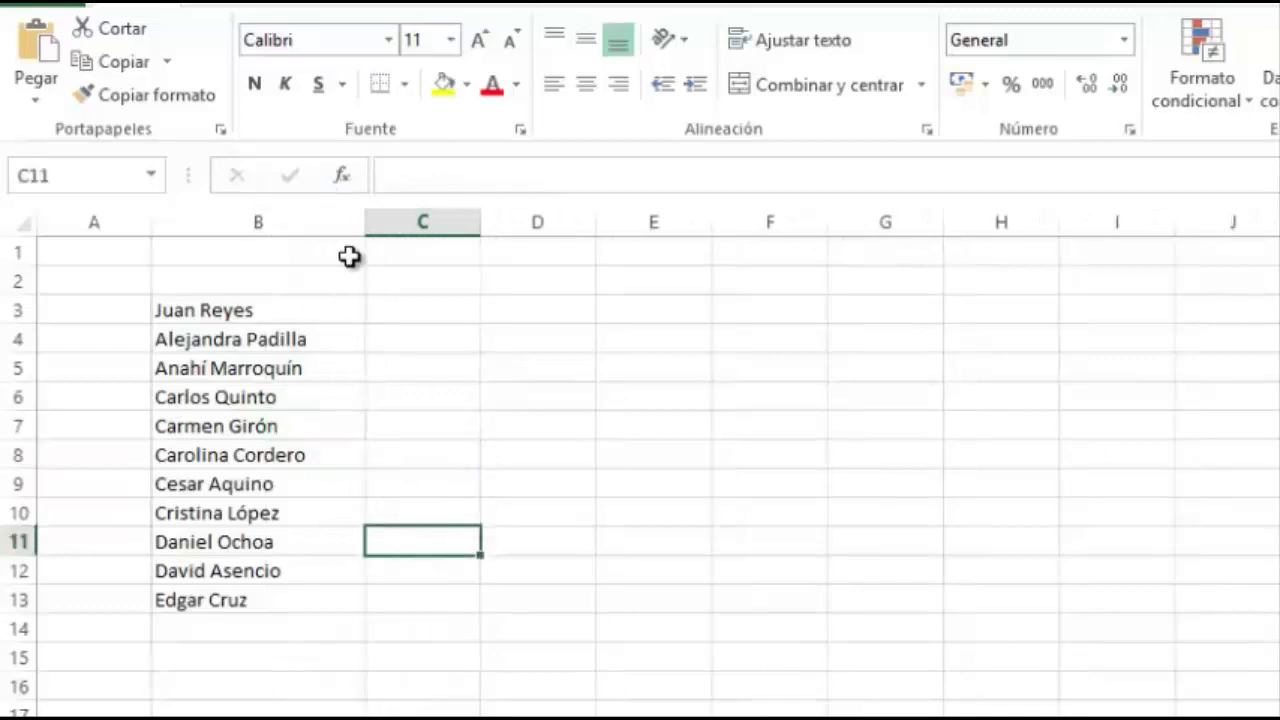
- Set the names in B3:B13 to Arial, bold and italic
click(260, 311)
drag(260, 311, 250, 590)
click(388, 40)
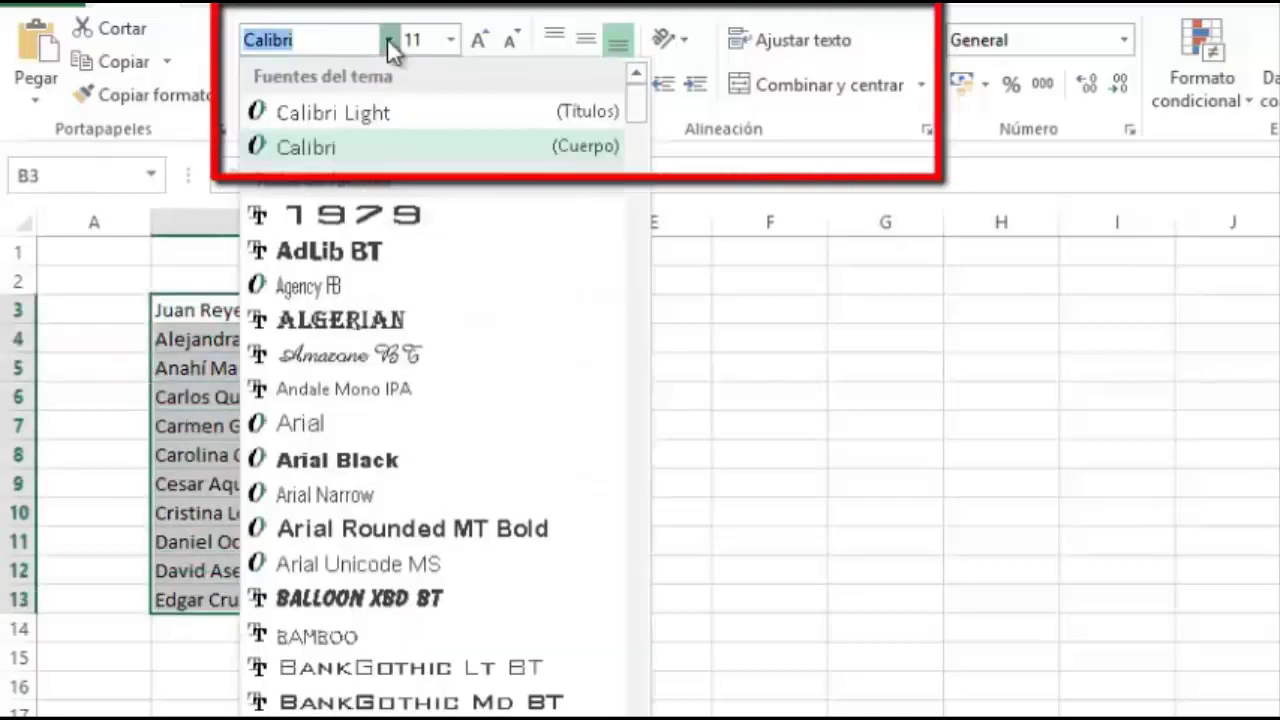
click(353, 465)
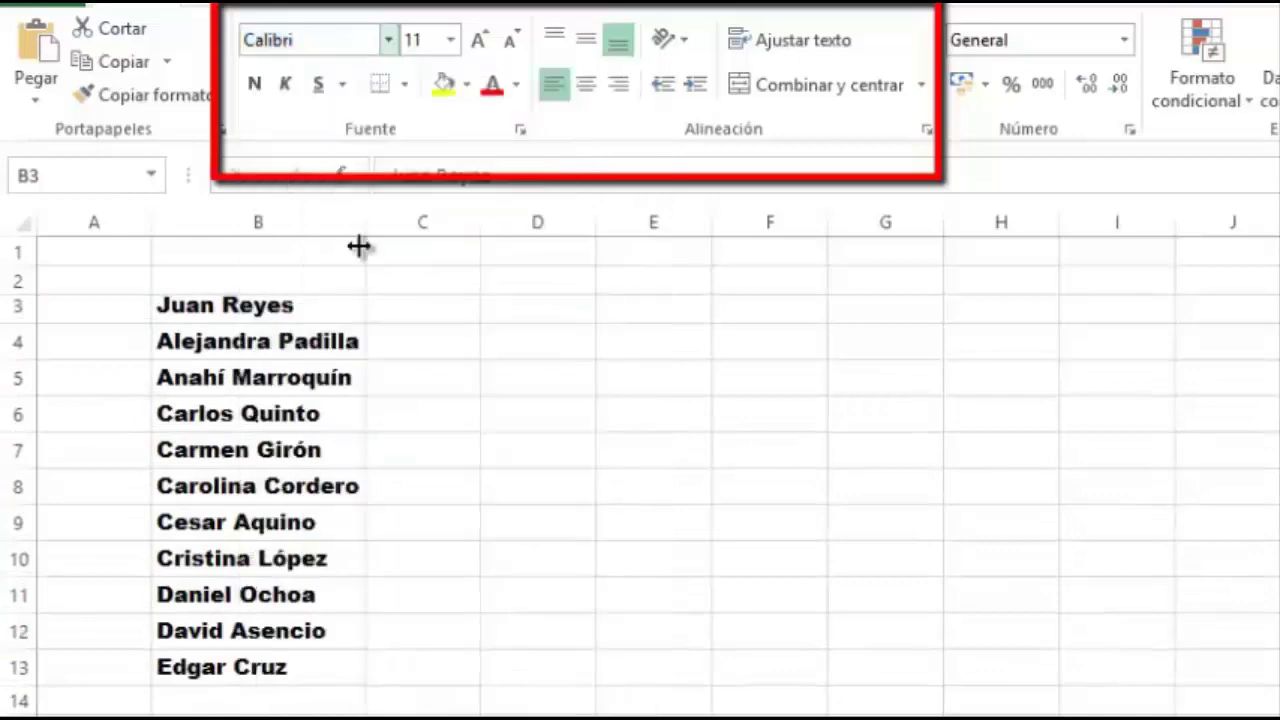
click(256, 87)
click(285, 84)
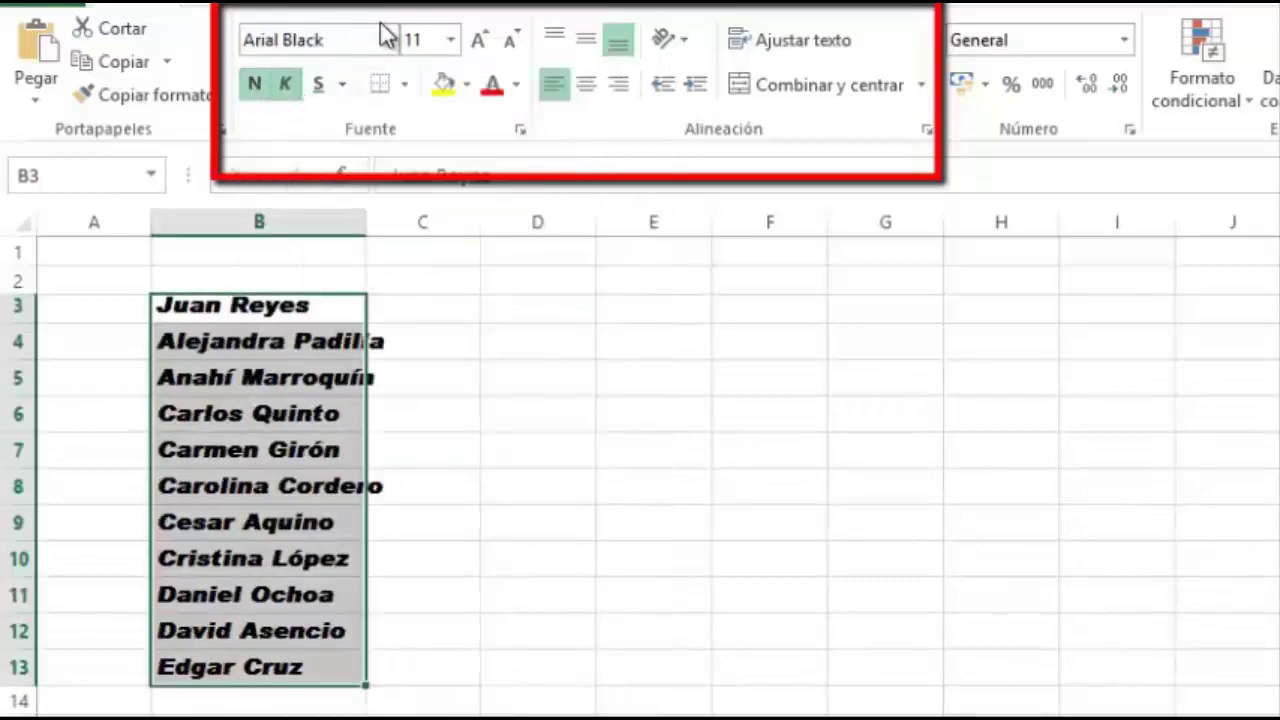
click(388, 40)
click(352, 423)
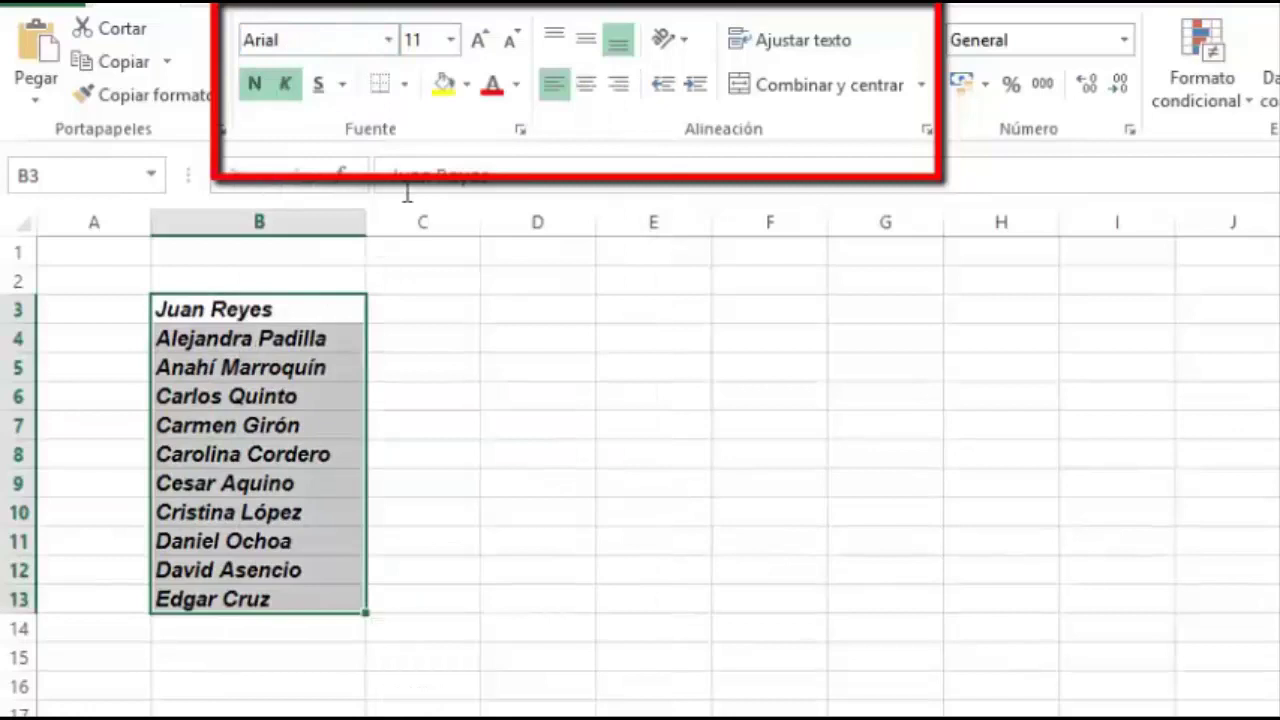
- Colour the names dark green and give every name cell all borders
click(504, 85)
click(513, 86)
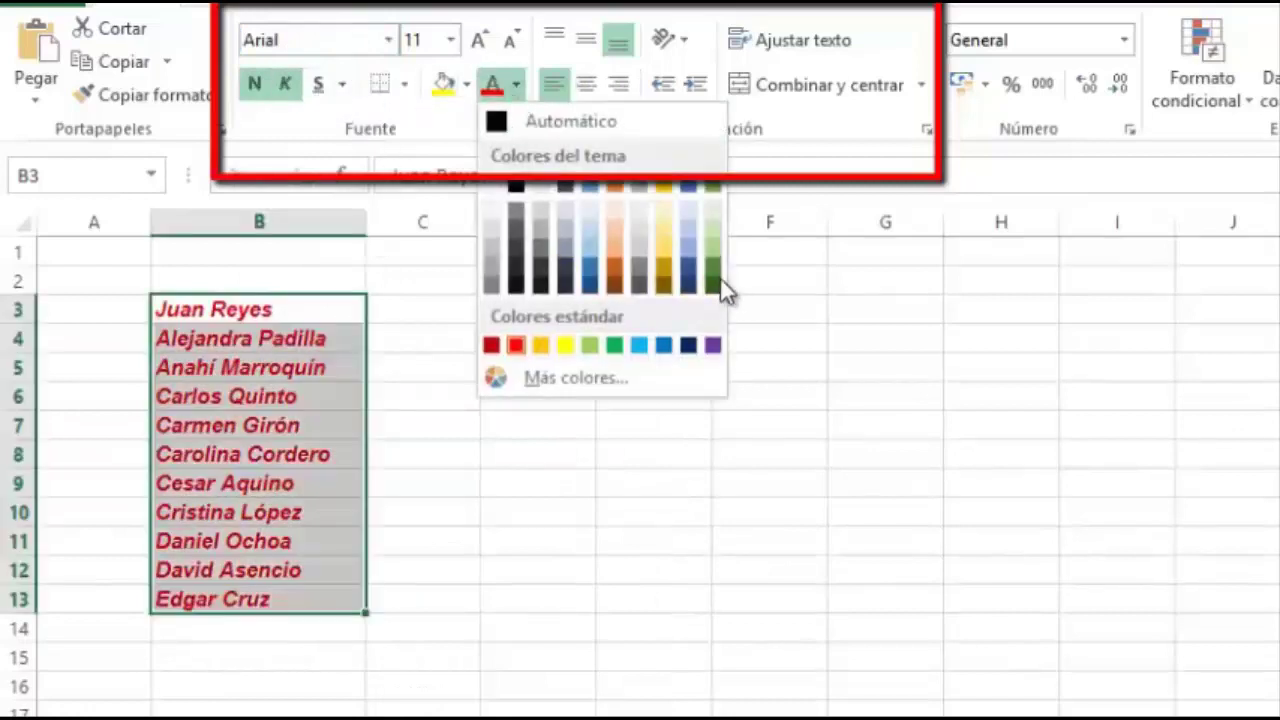
click(711, 284)
click(405, 86)
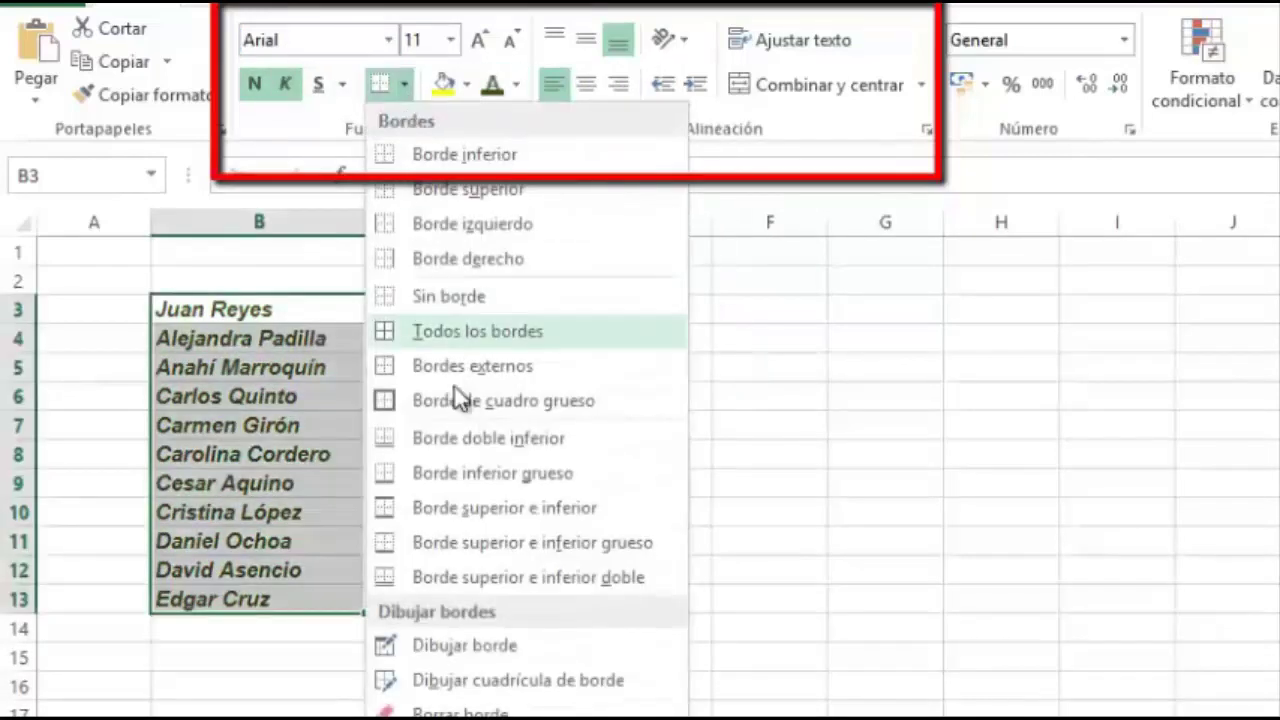
click(430, 331)
click(429, 375)
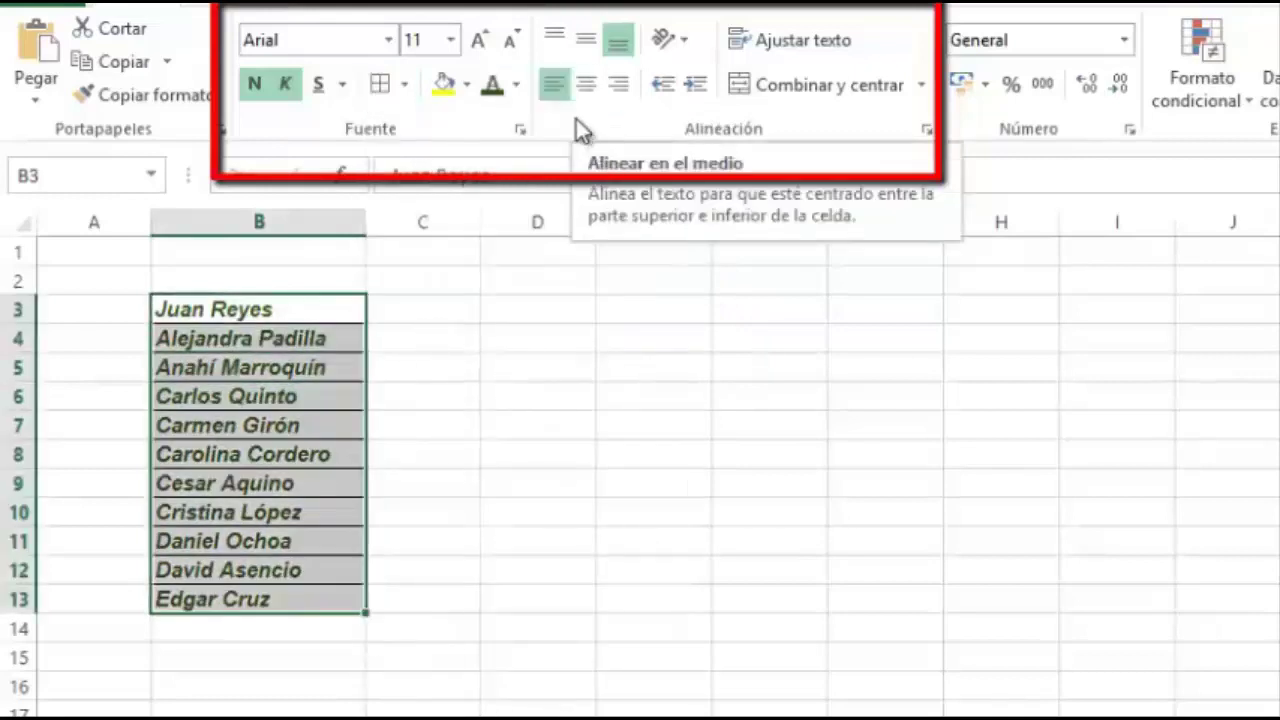
- Align the names in B3:B13 to the top and left of their cells
click(585, 42)
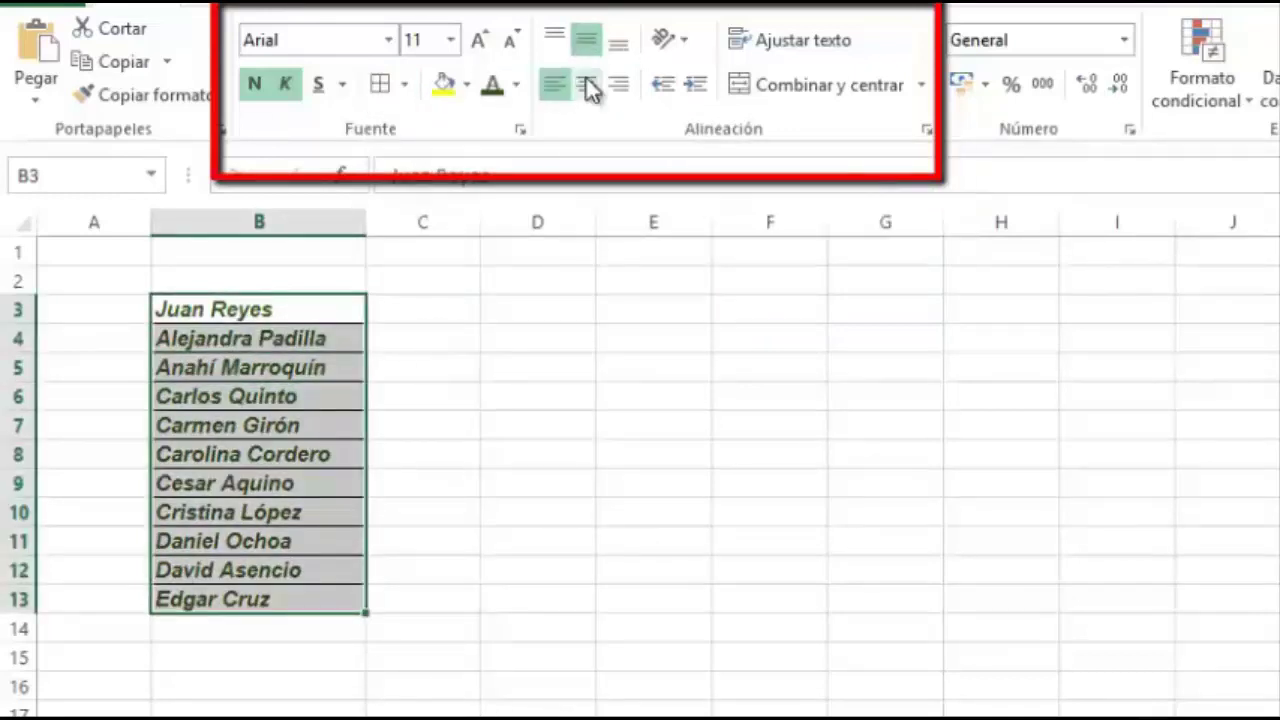
click(586, 85)
click(553, 38)
click(553, 84)
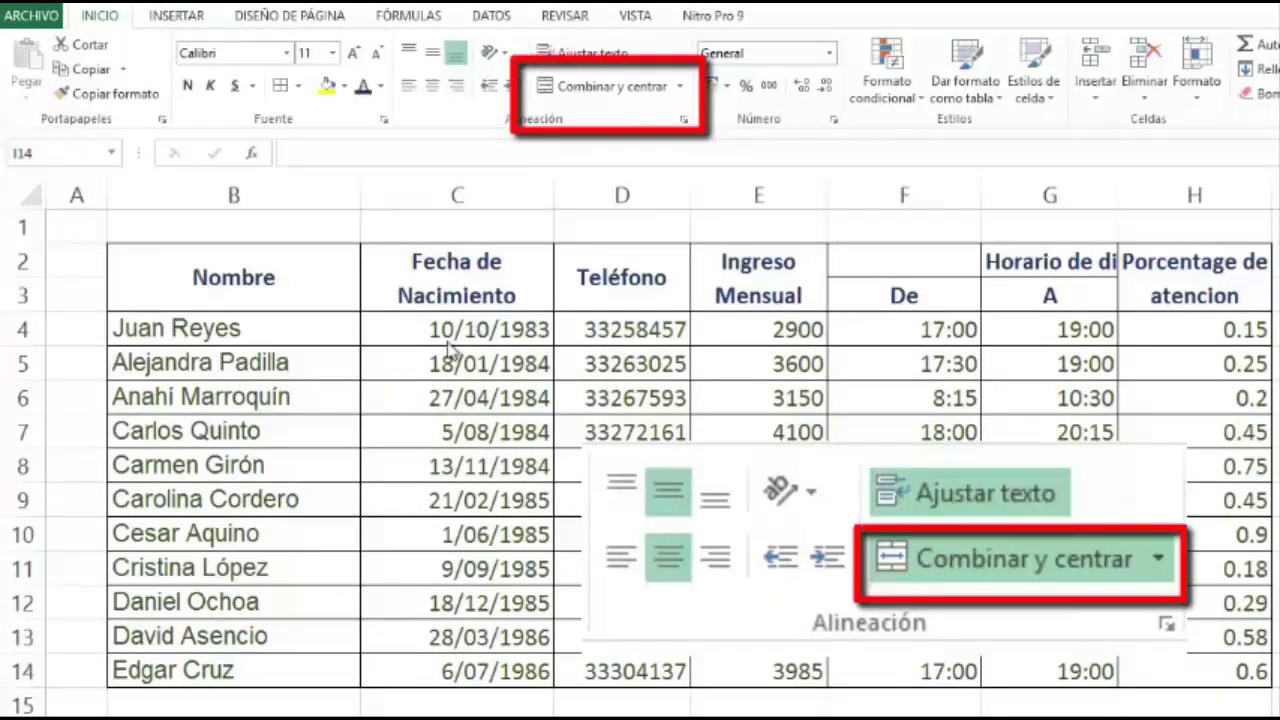
- Merge and centre F2:G2 so 'Horario de disponibilidad' spans the De and A columns
drag(872, 260, 1013, 262)
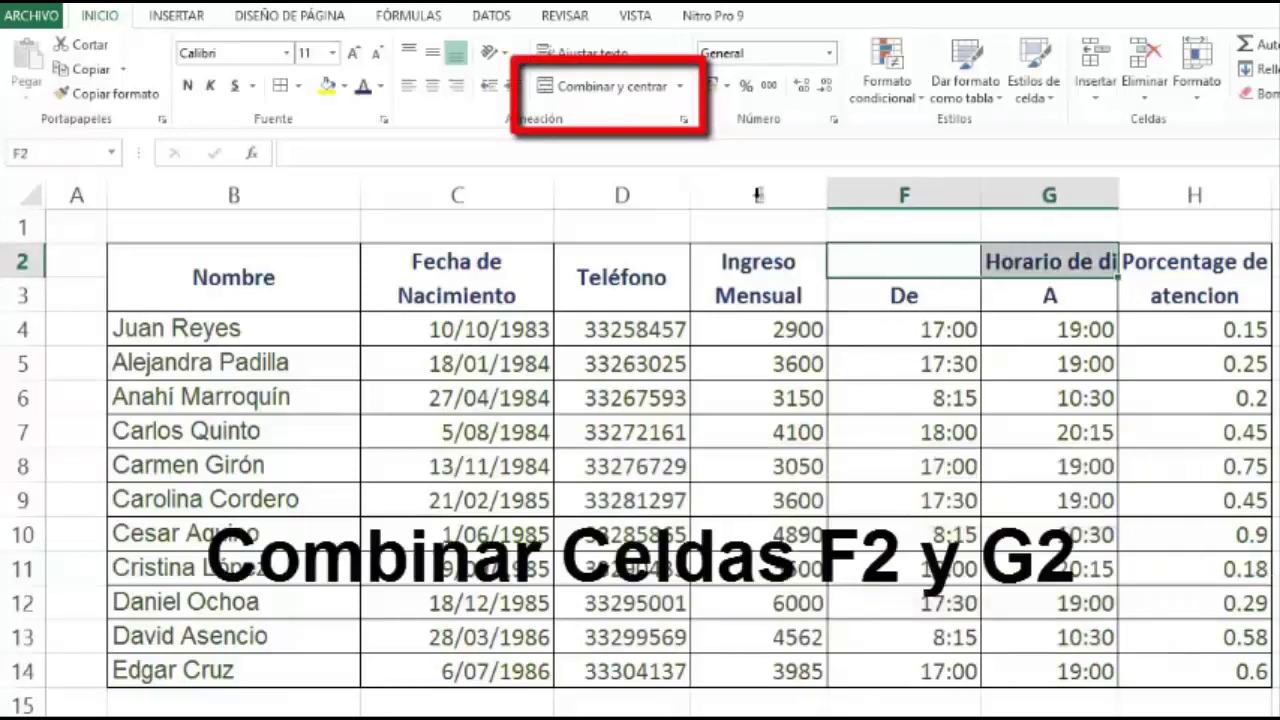
click(577, 88)
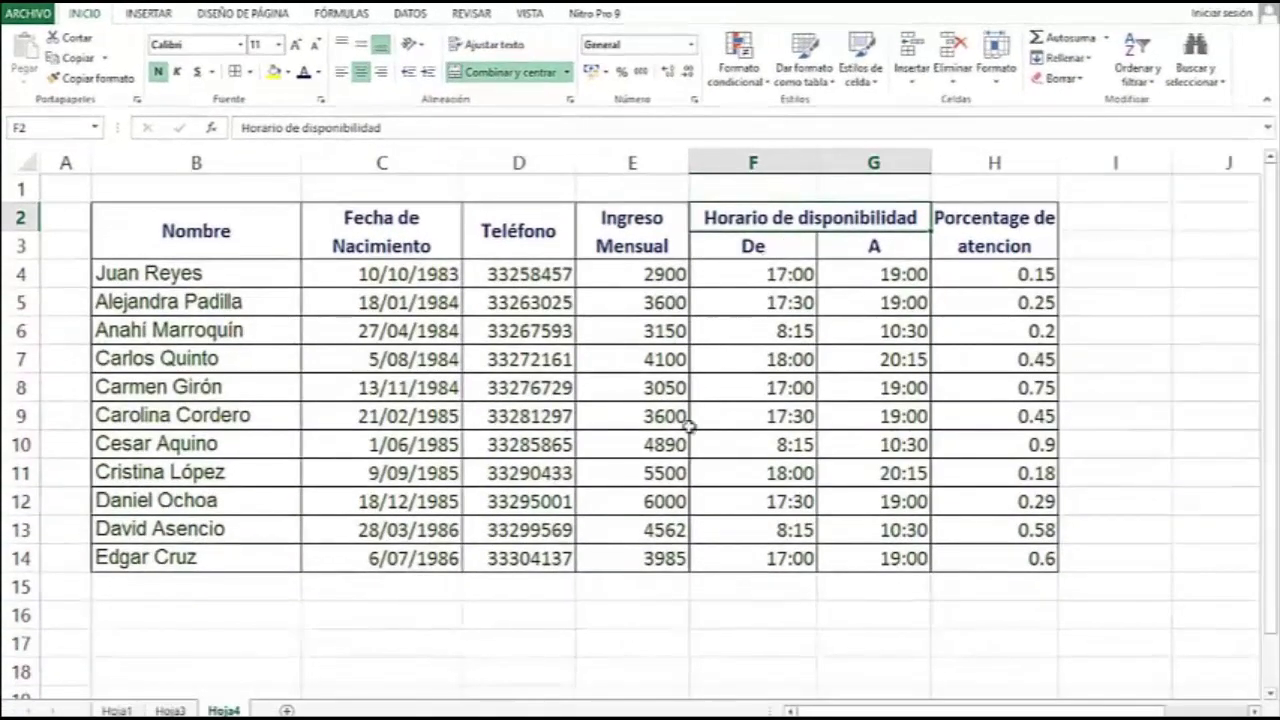
scroll(542, 590, down, 2)
drag(409, 483, 506, 587)
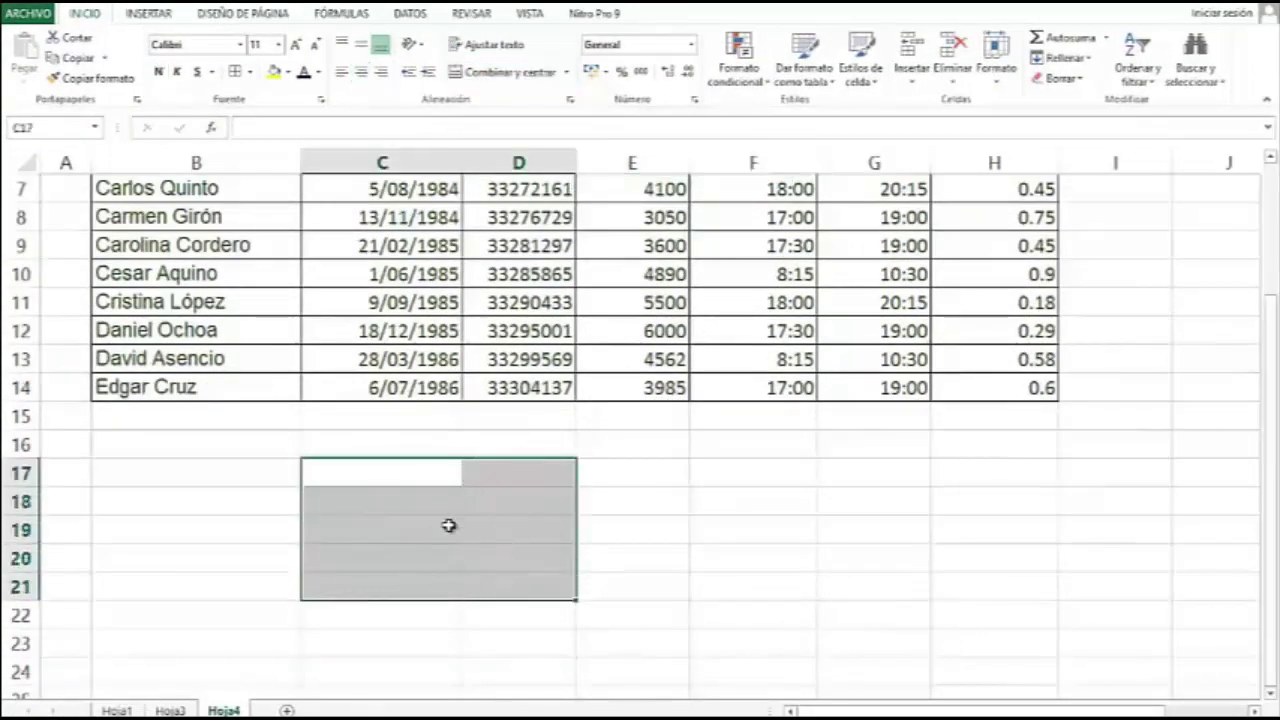
- Merge C17:D21 into one cell and check that its name box reads C17
click(480, 74)
click(590, 493)
click(451, 495)
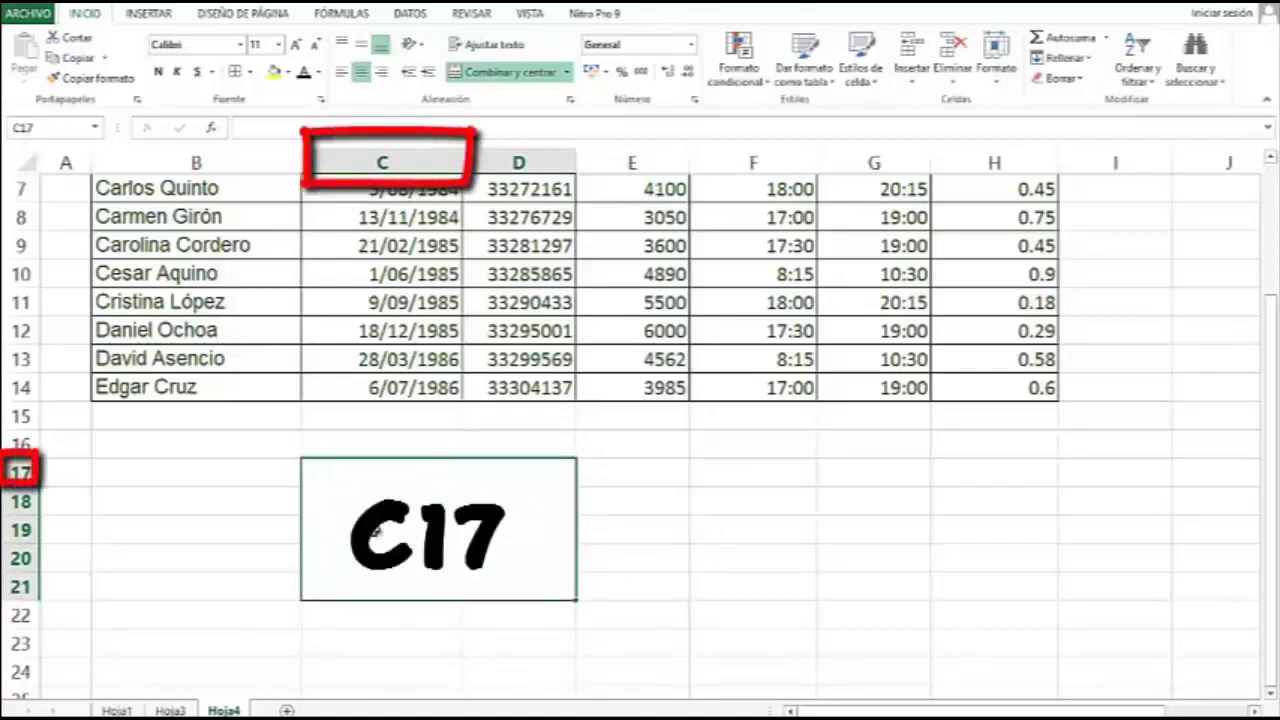
click(613, 435)
scroll(620, 450, up, 2)
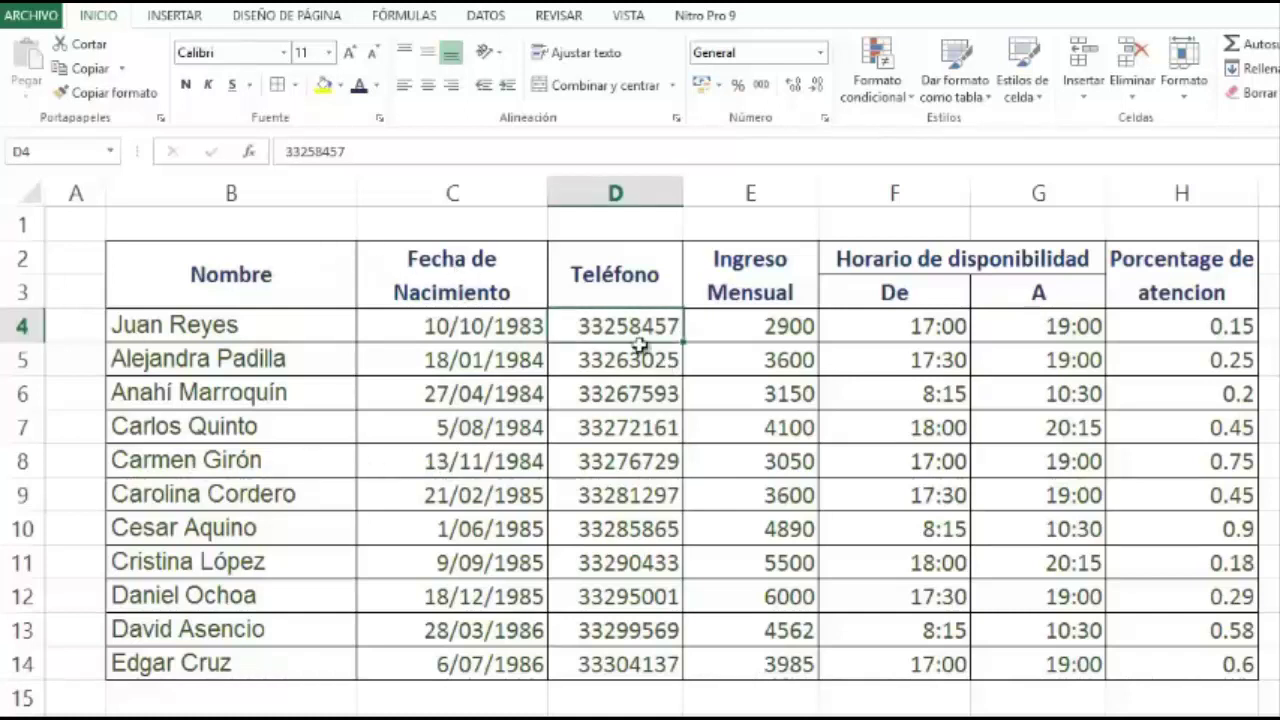
- Format the birth dates in C4:C14 with the long Fecha type '14 de Marzo de 2012'
click(522, 268)
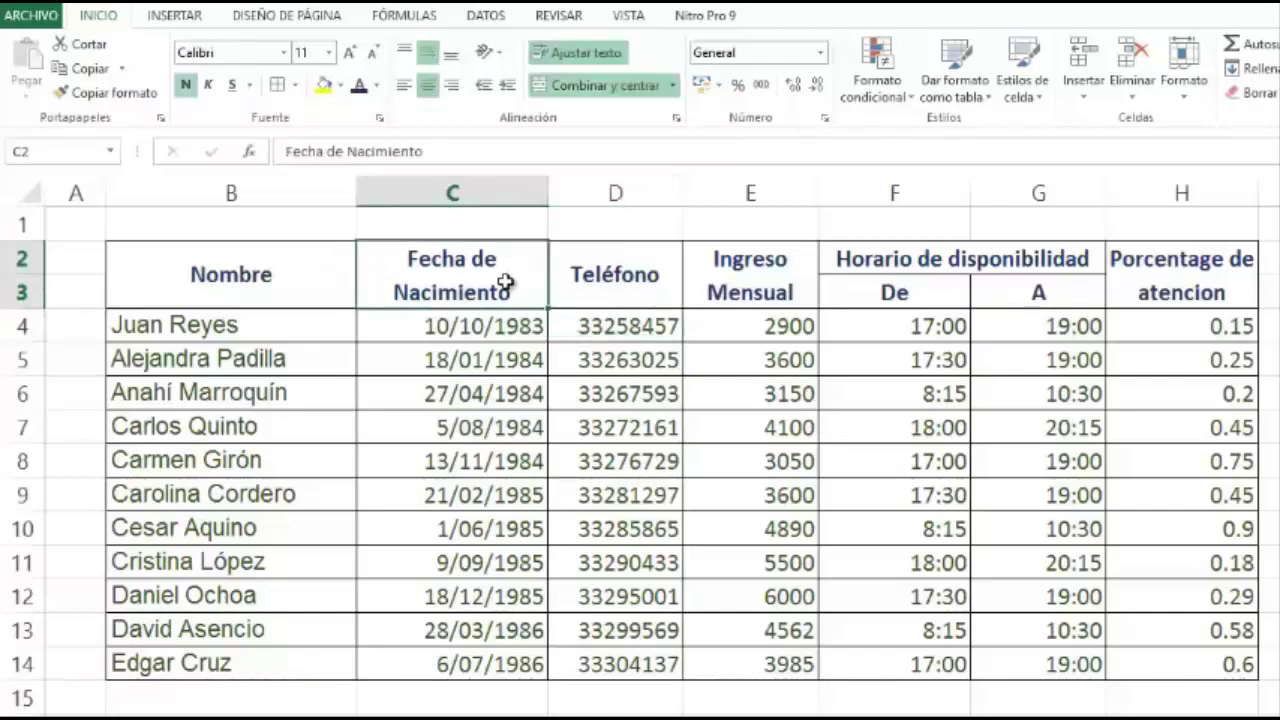
mouse_move(457, 323)
mouse_down()
mouse_move(395, 455)
mouse_move(406, 663)
mouse_move(465, 661)
mouse_up()
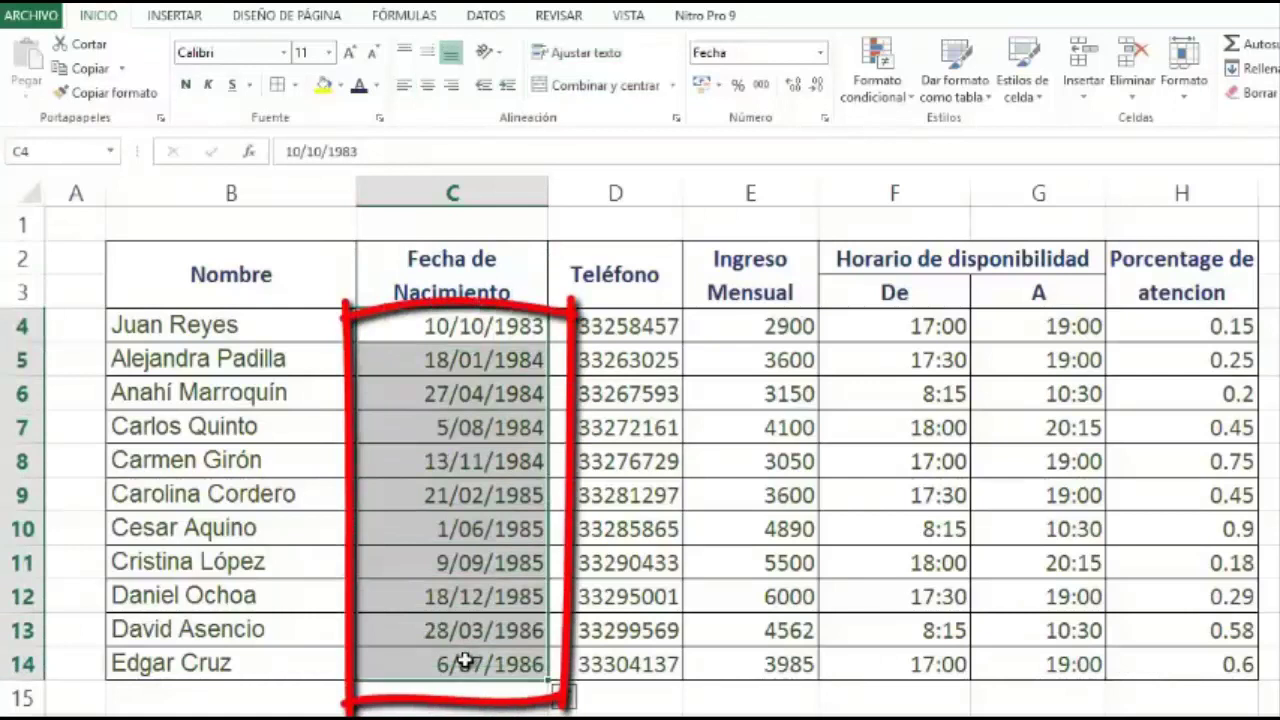
click(437, 332)
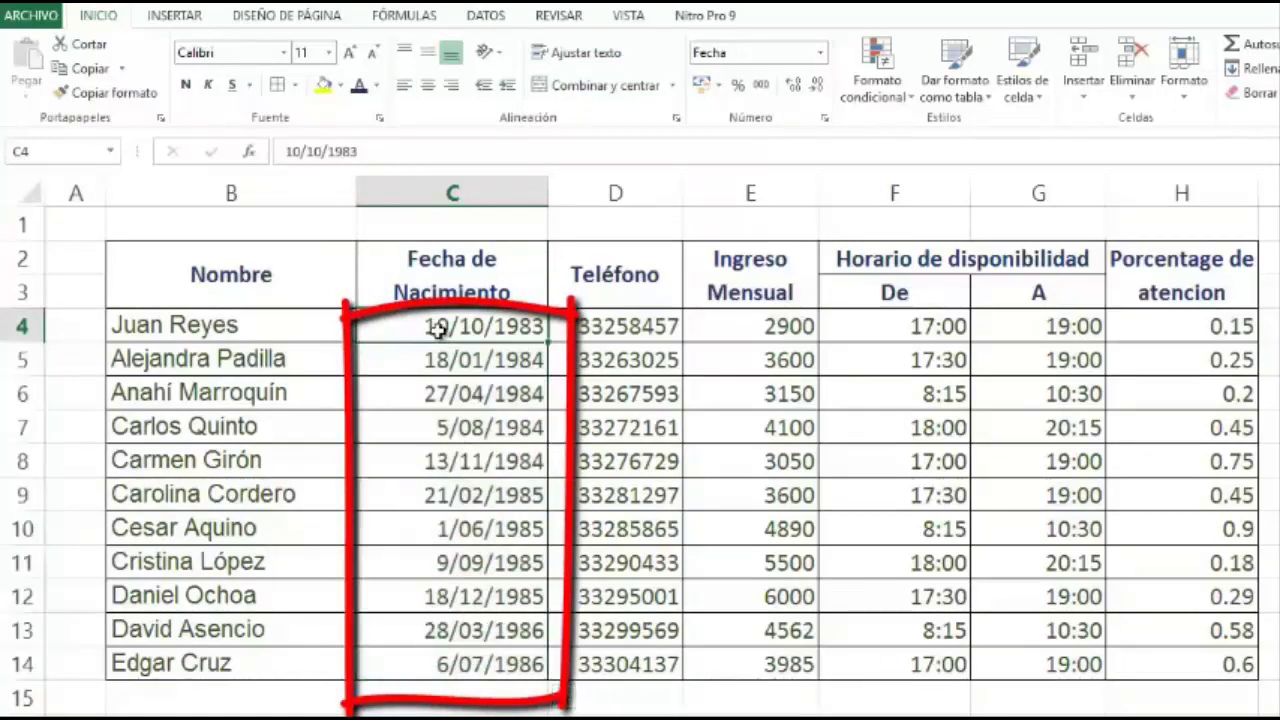
drag(440, 332, 438, 667)
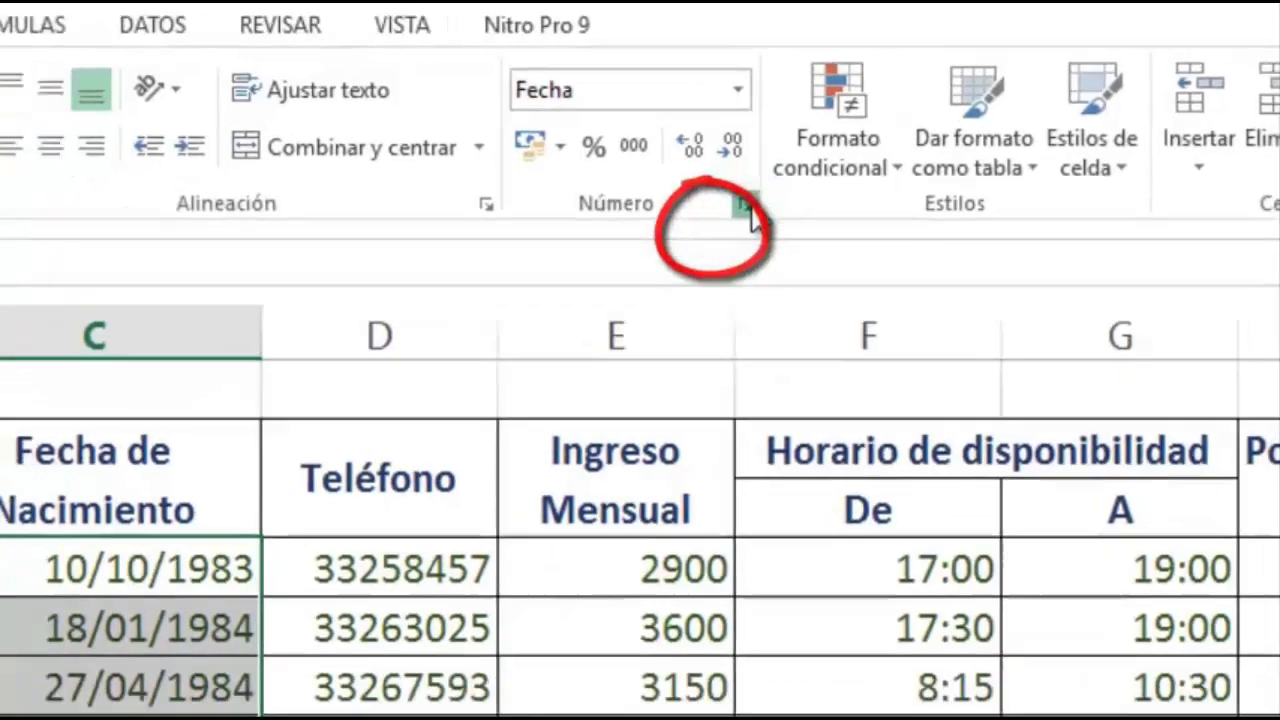
click(745, 206)
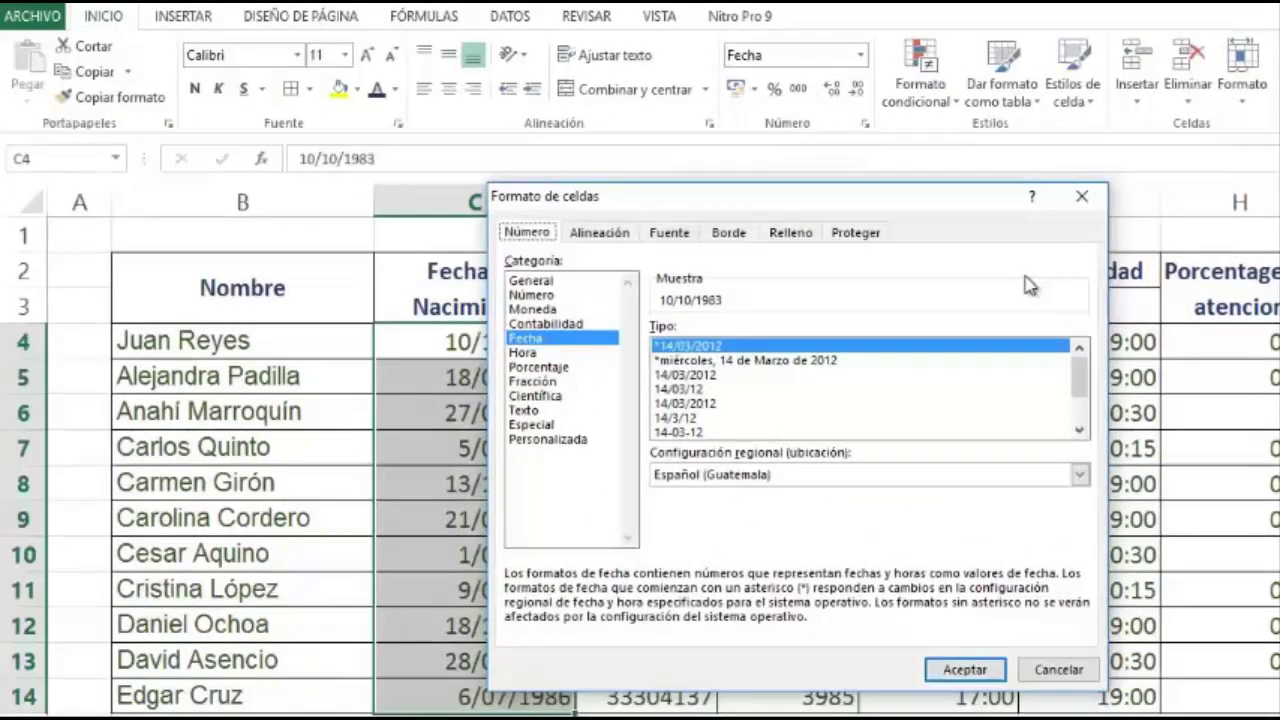
click(540, 340)
drag(1084, 371, 1072, 393)
drag(802, 208, 954, 223)
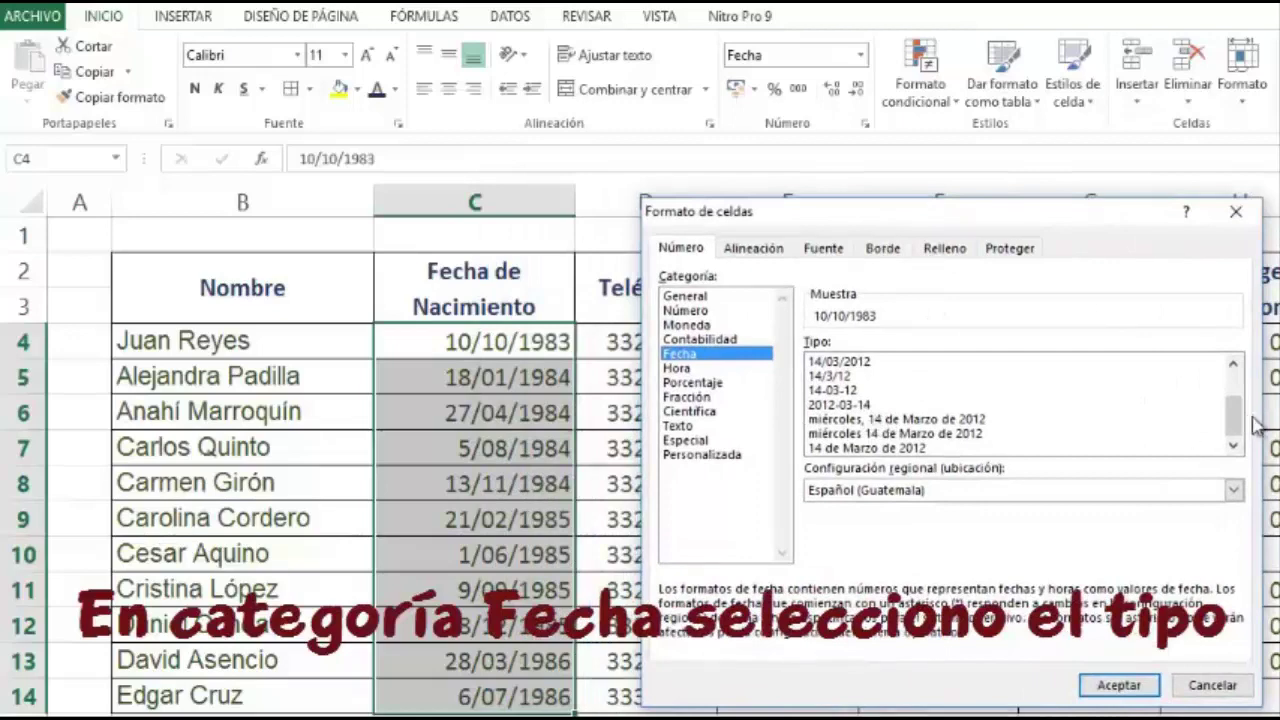
click(908, 438)
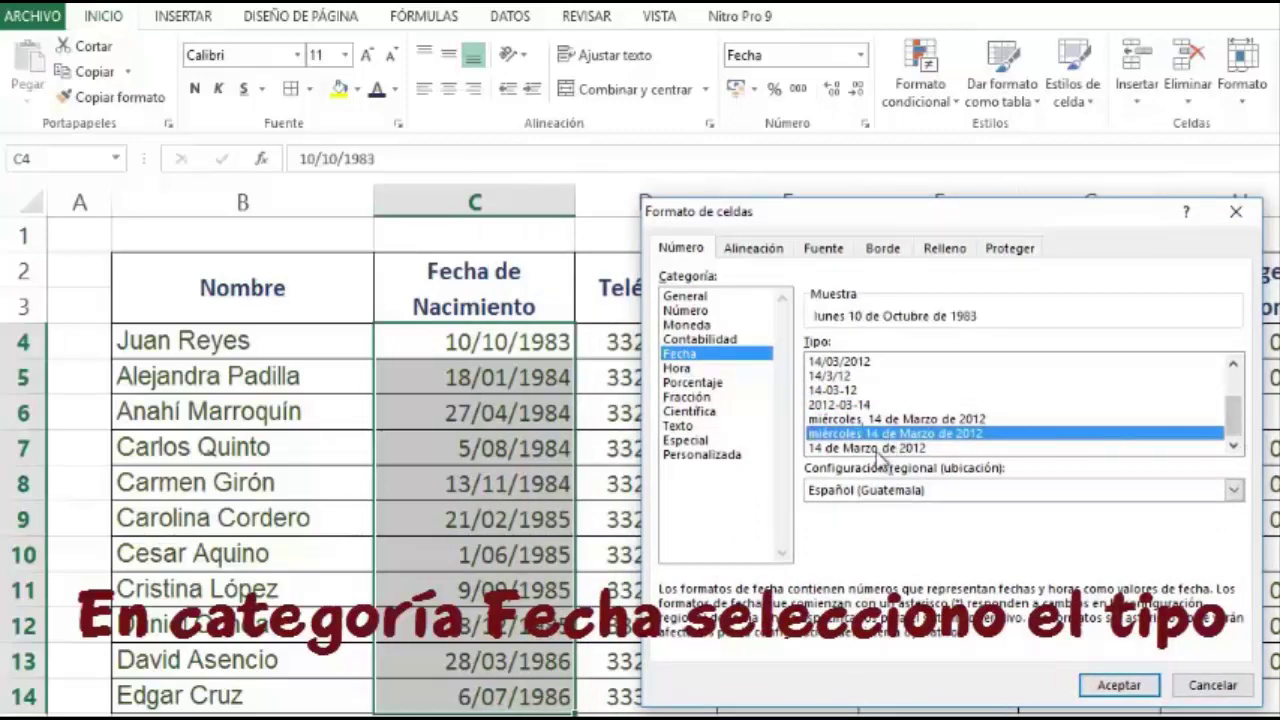
click(877, 451)
click(1105, 685)
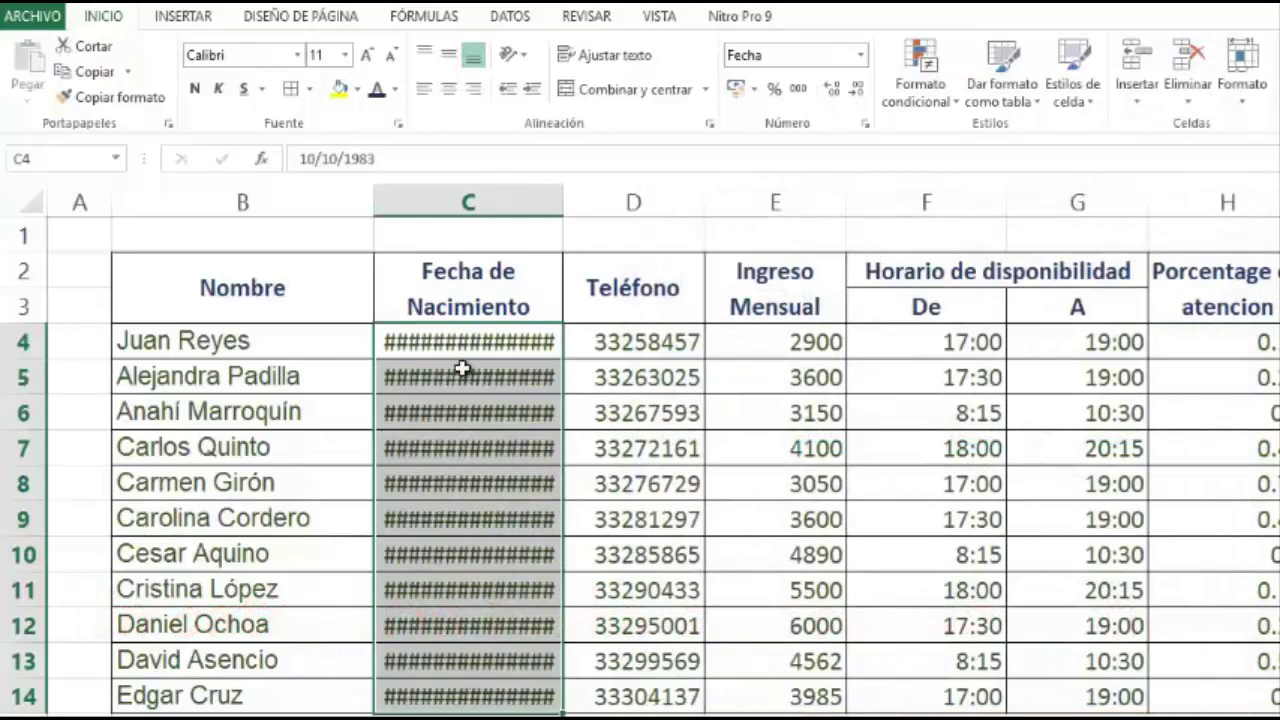
- Widen column C so the long dates display in full
mouse_move(475, 344)
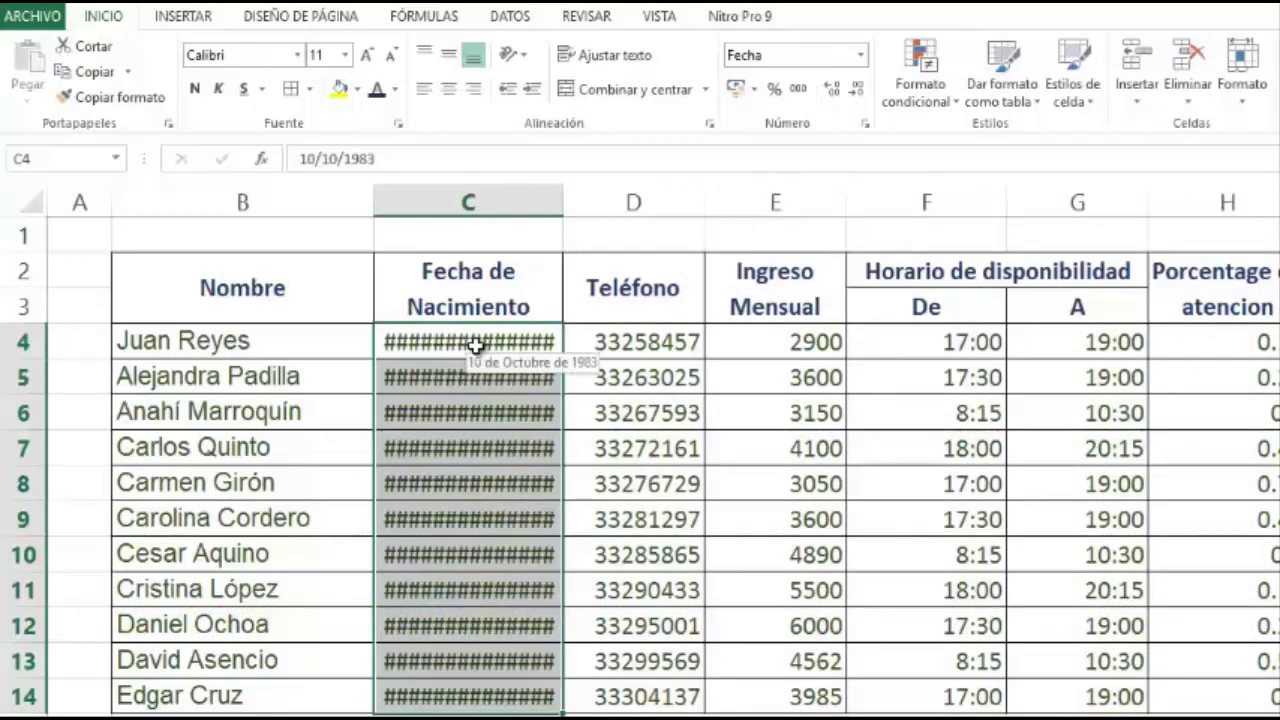
drag(564, 202, 645, 200)
drag(645, 200, 675, 199)
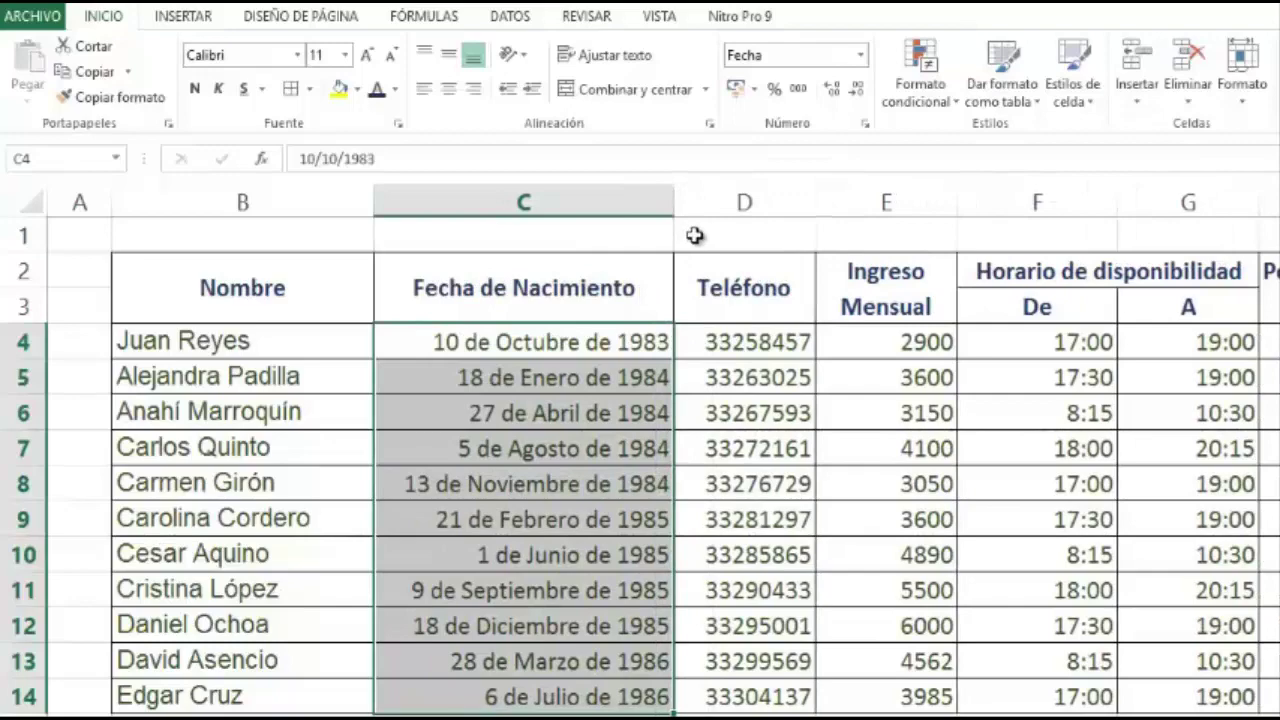
click(742, 338)
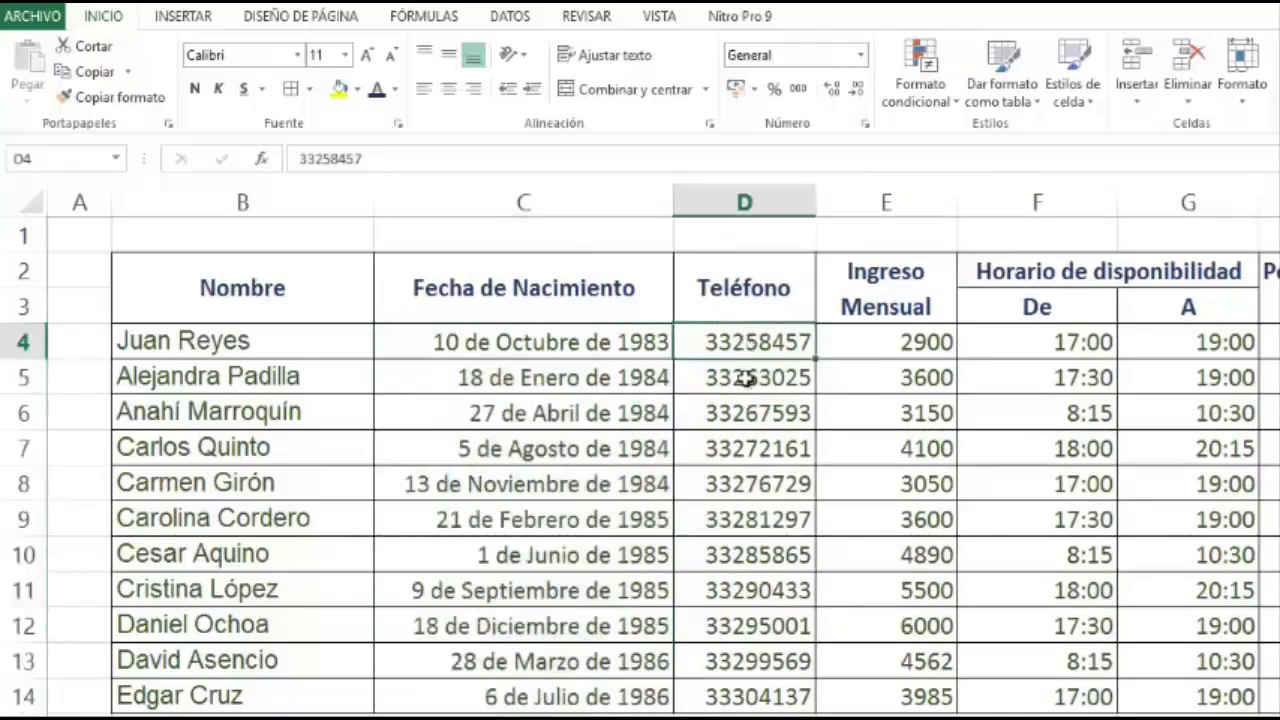
- Give the phone numbers in D4:D14 the Número format with zero decimals, widening column D
drag(743, 340, 748, 412)
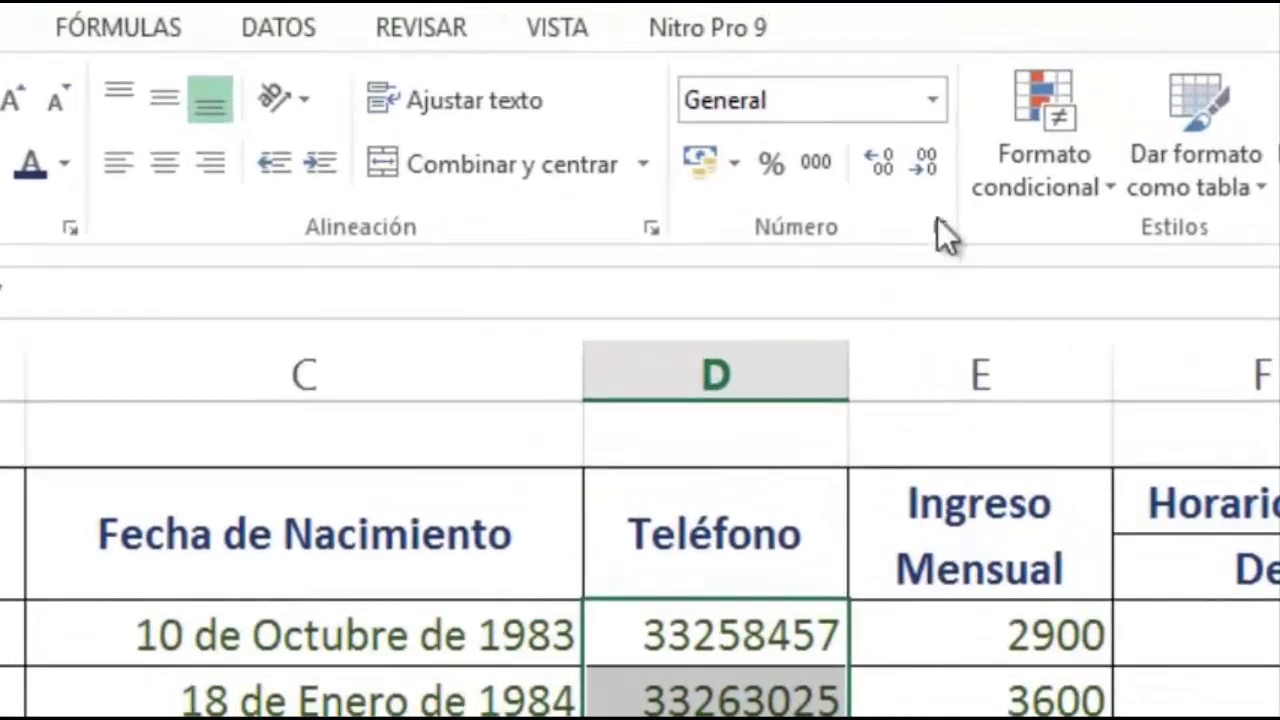
click(943, 97)
click(891, 251)
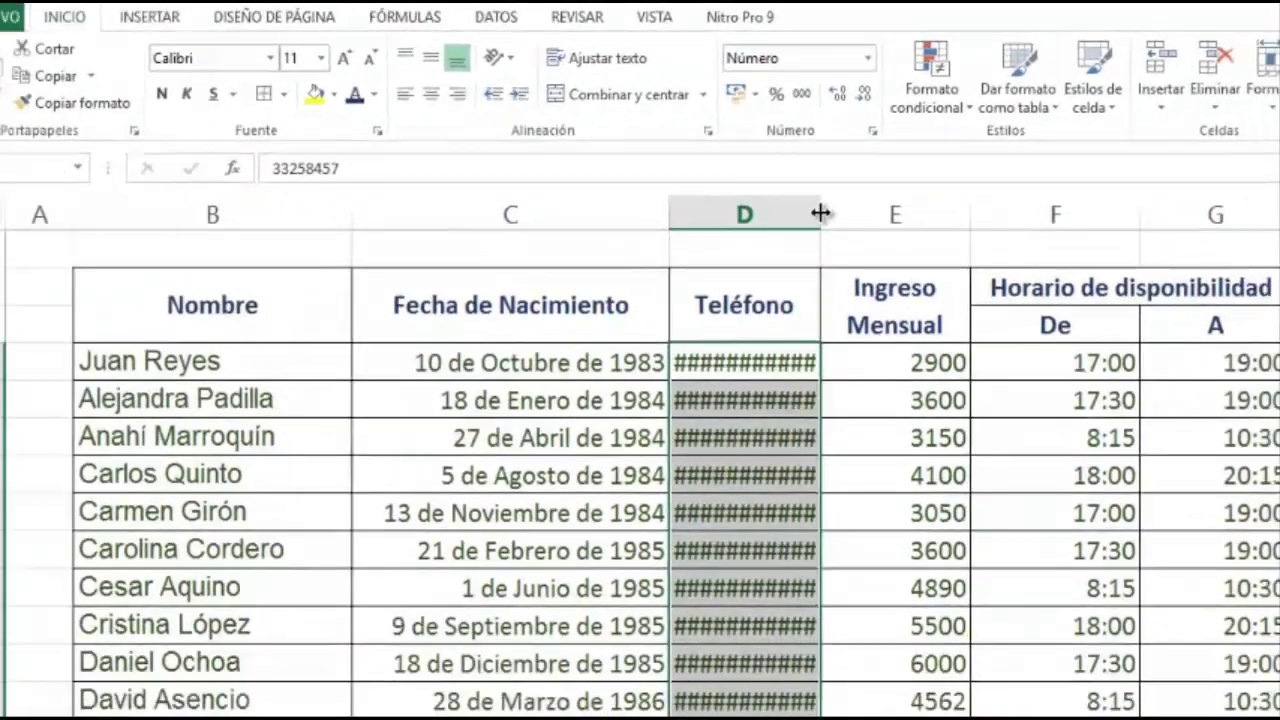
double_click(849, 372)
drag(818, 209, 838, 205)
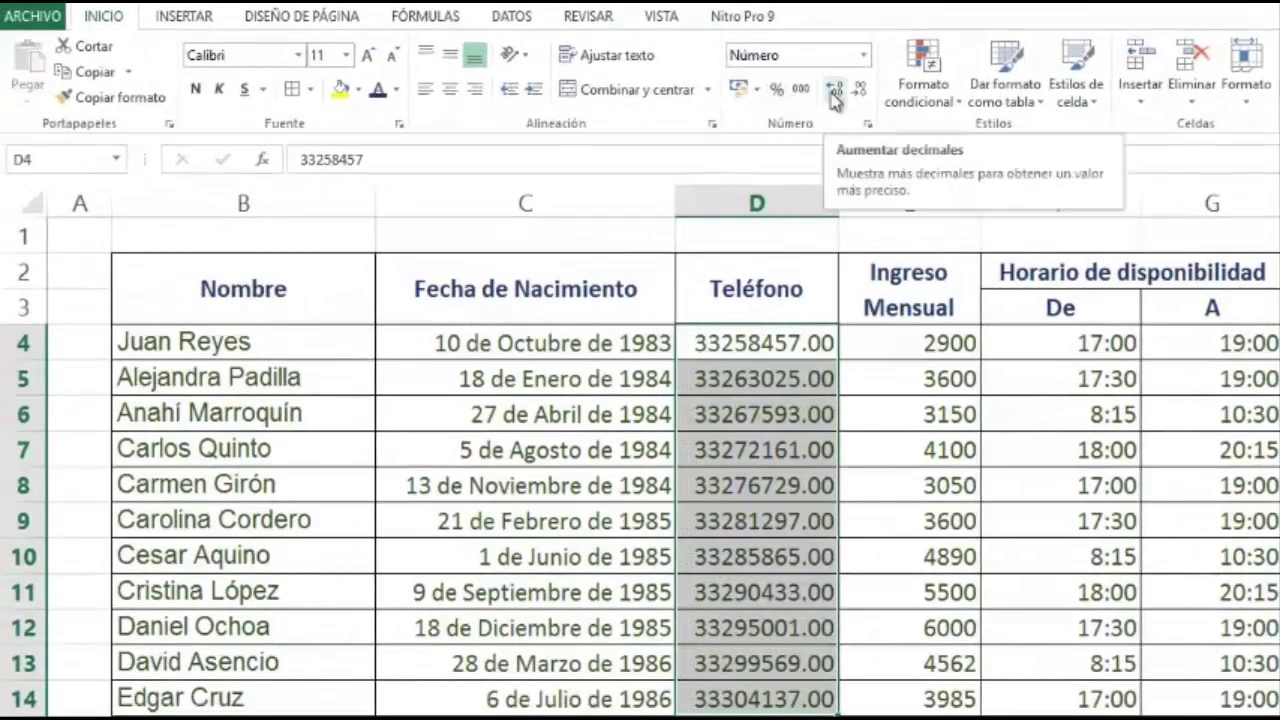
click(861, 92)
click(861, 92)
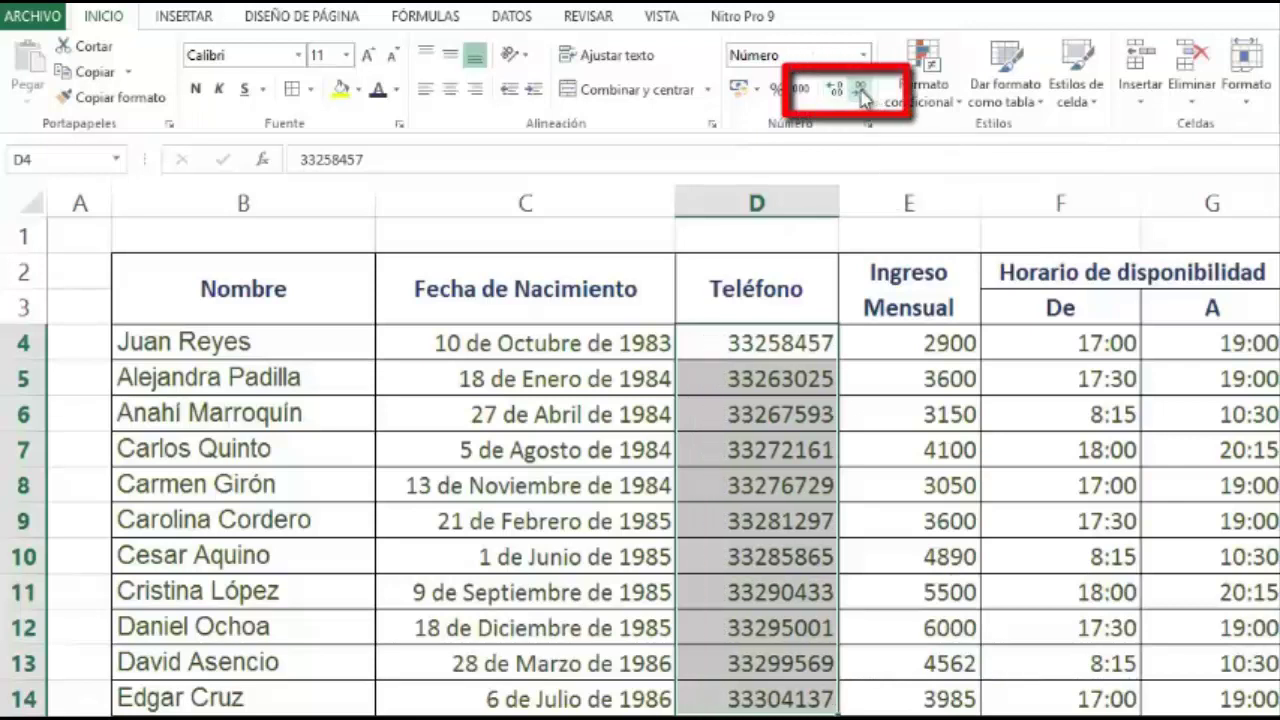
click(903, 369)
drag(897, 333, 843, 669)
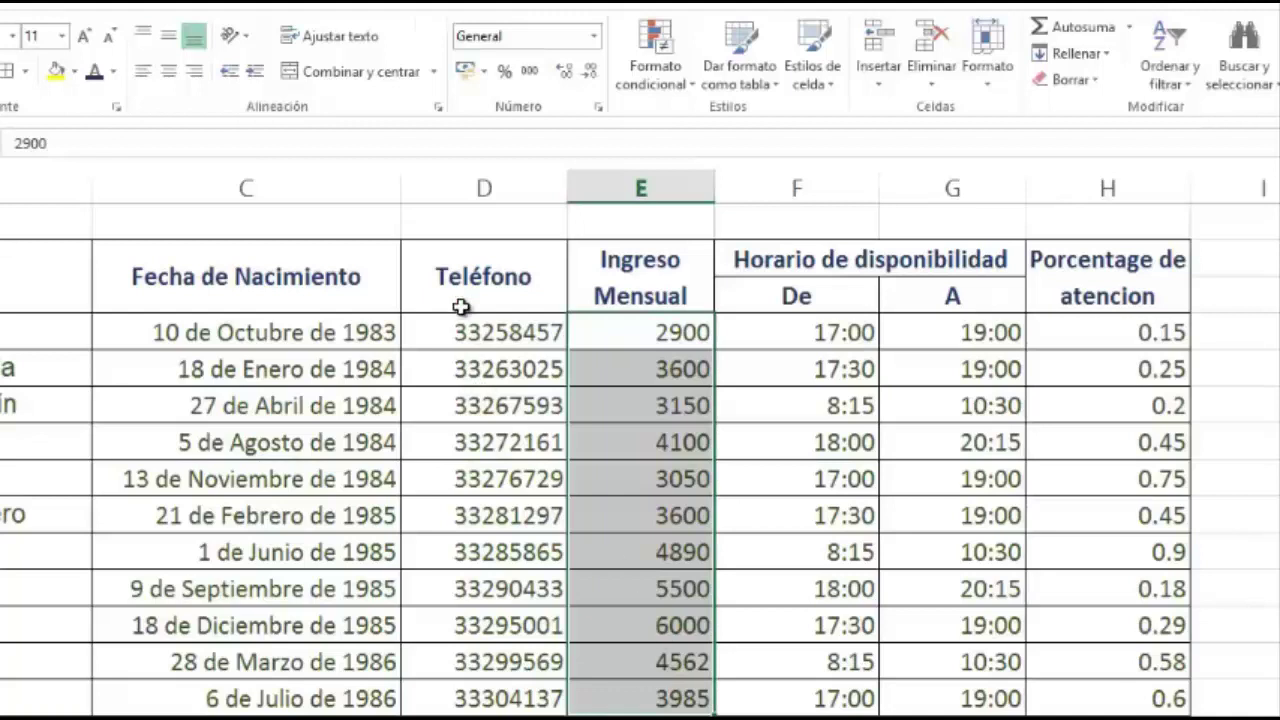
- Apply the Quetzal (Q) accounting format to the Ingreso Mensual values in E4:E14
click(485, 76)
click(510, 98)
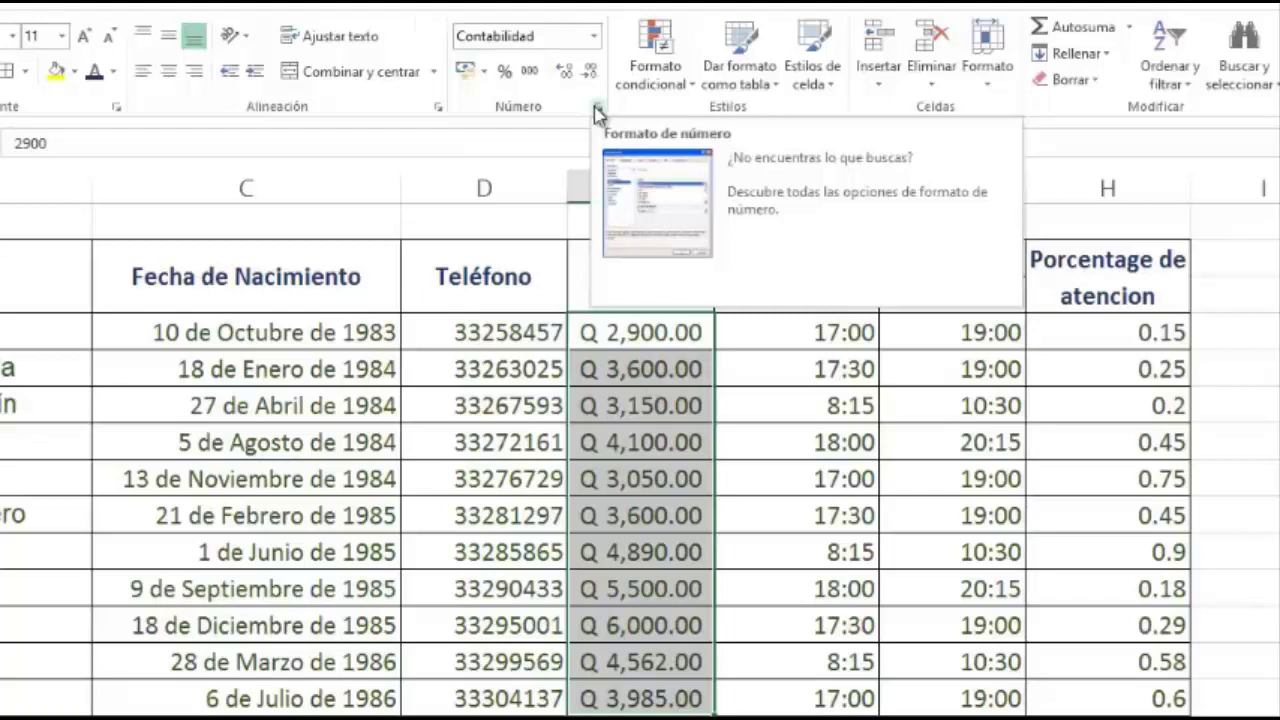
click(724, 374)
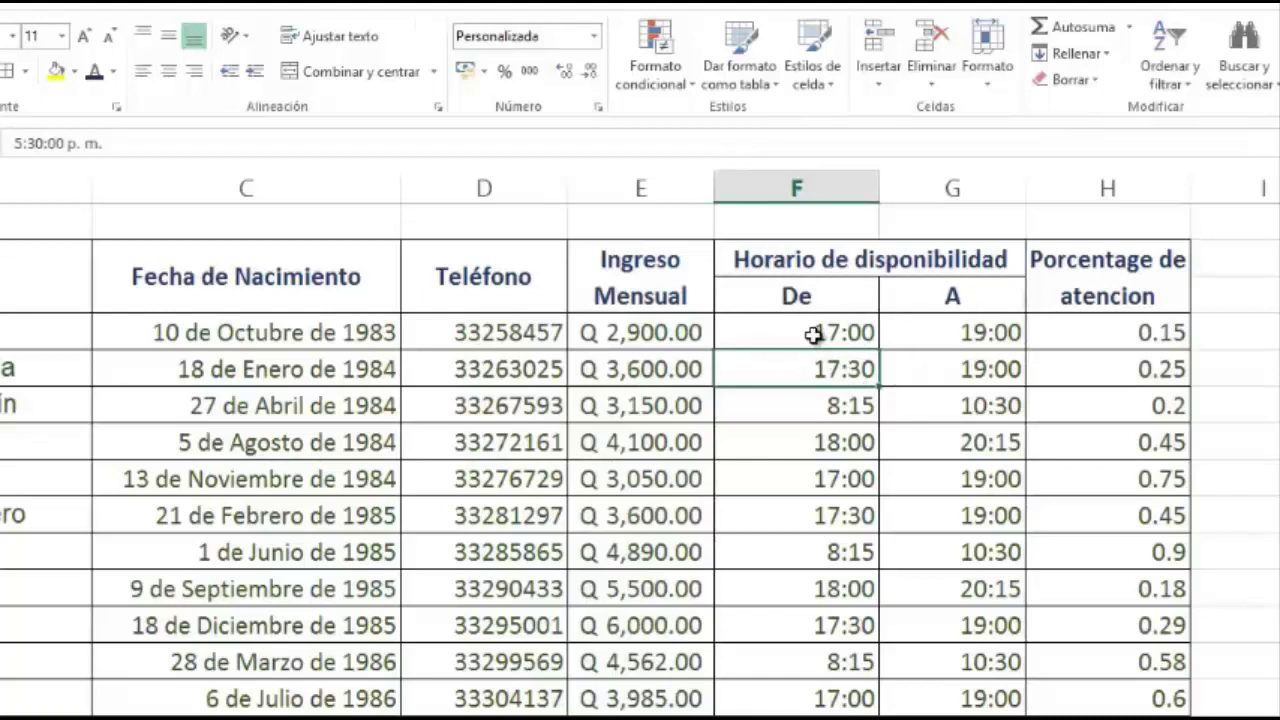
- Apply the custom h:mm time format to the De and A times in F4:G14
mouse_move(786, 334)
mouse_down()
mouse_move(884, 367)
mouse_move(931, 574)
mouse_move(929, 689)
mouse_up()
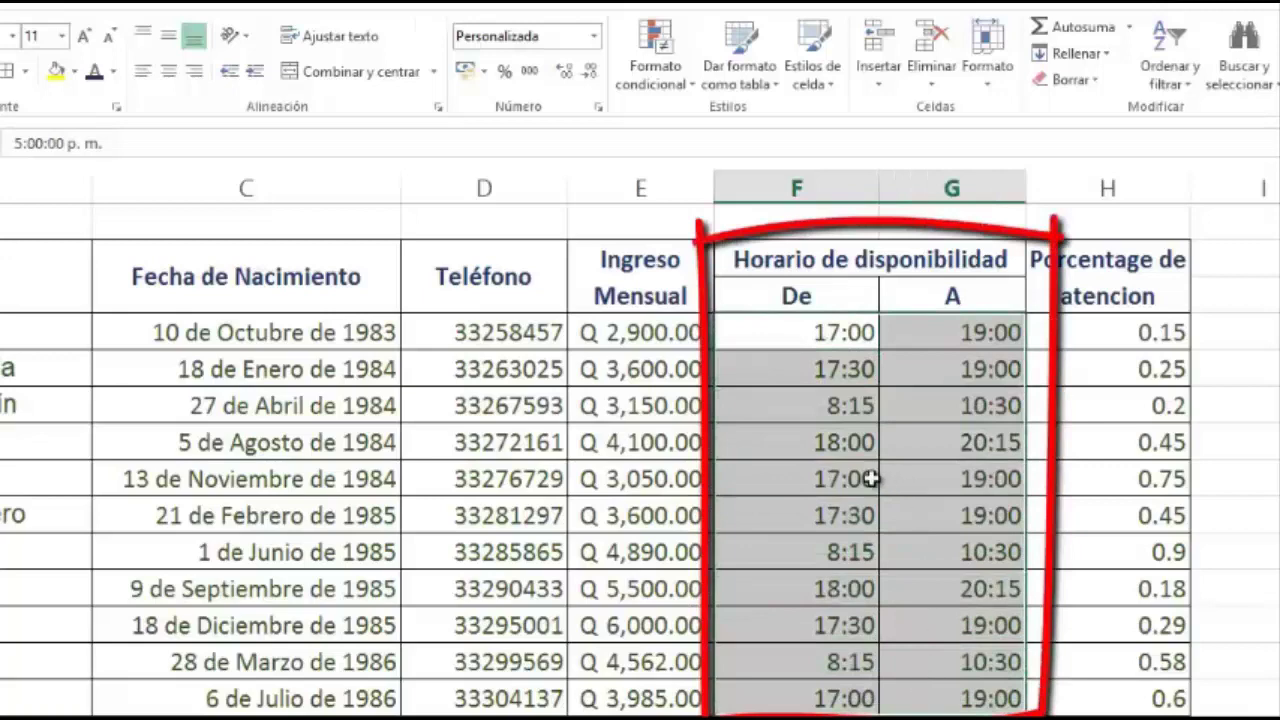
click(598, 107)
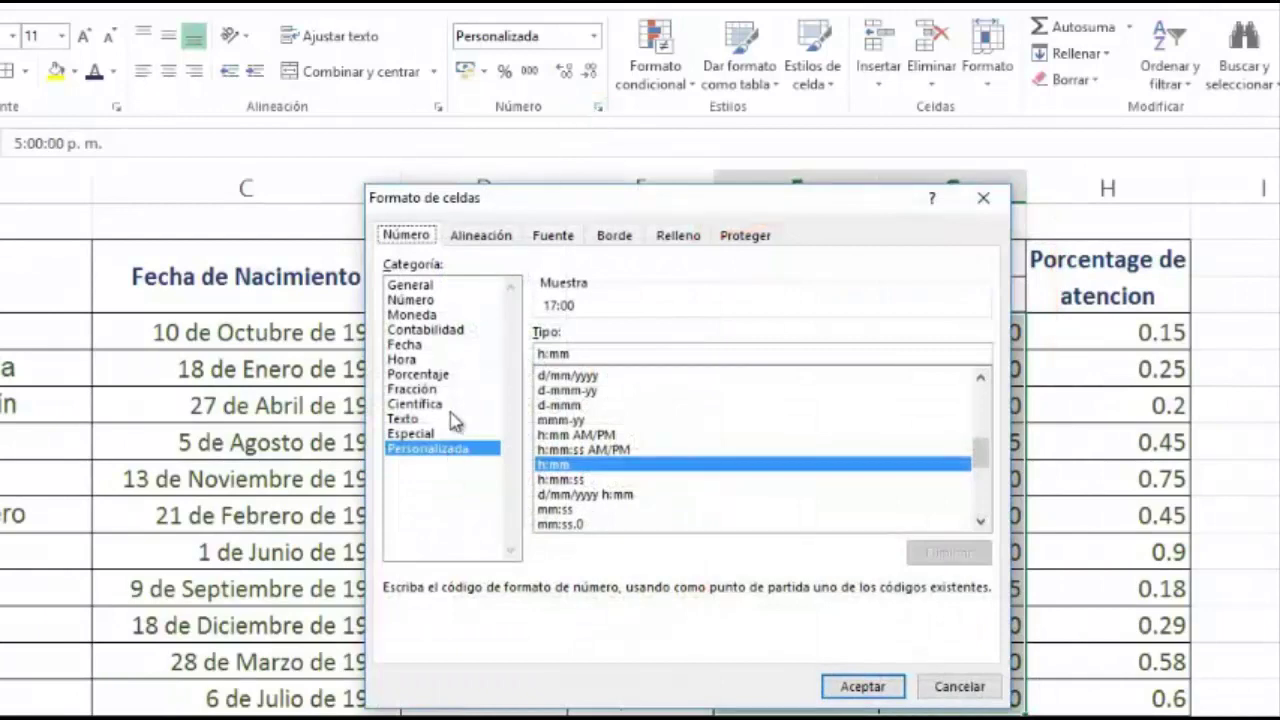
click(403, 359)
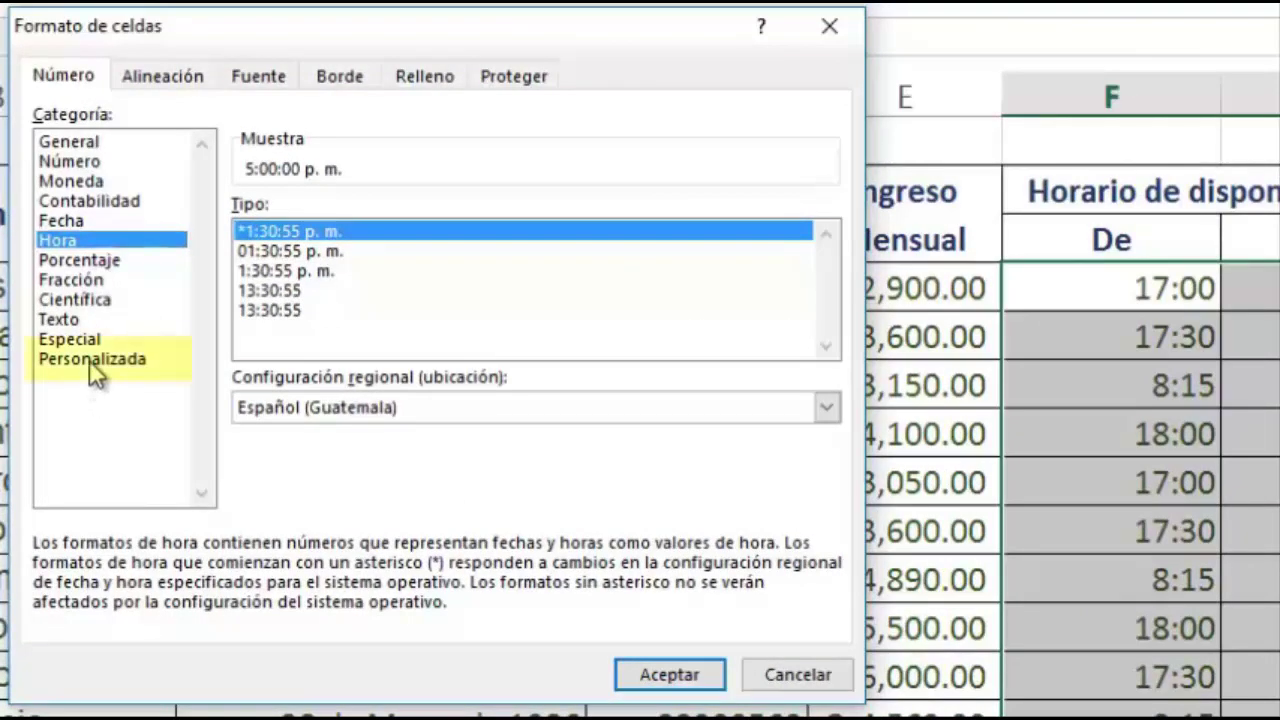
click(89, 360)
drag(830, 405, 826, 370)
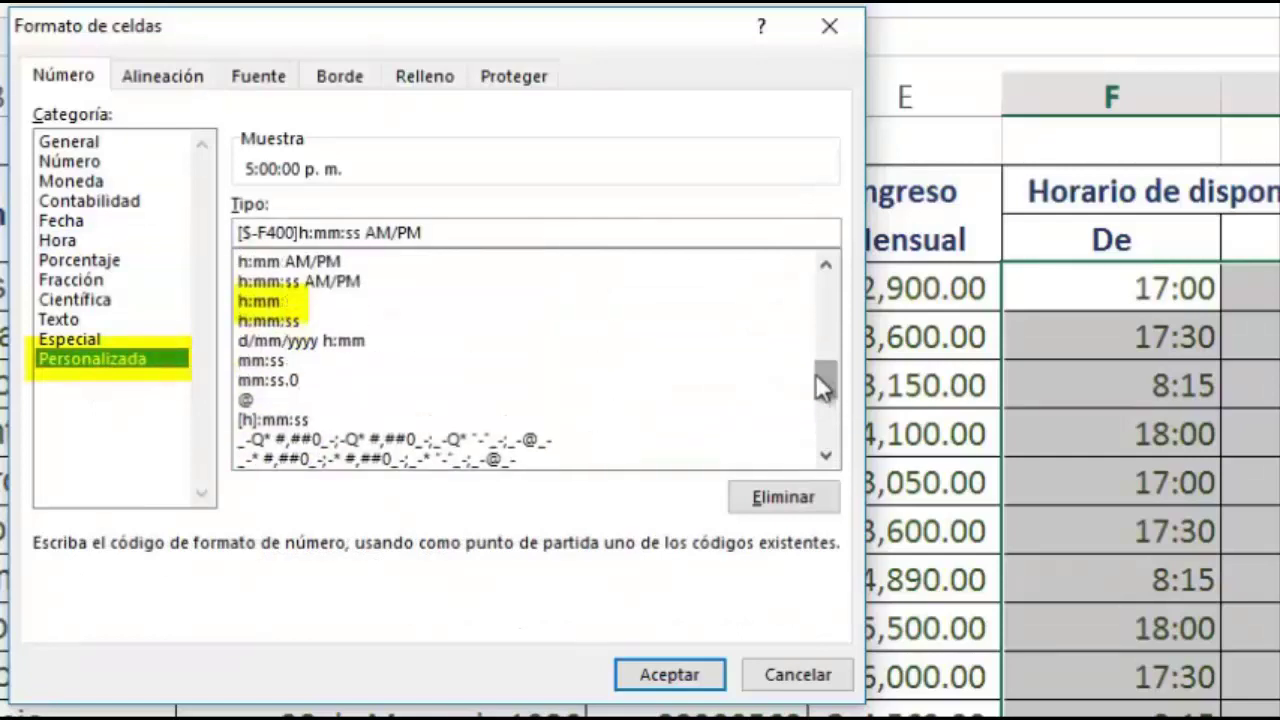
click(274, 302)
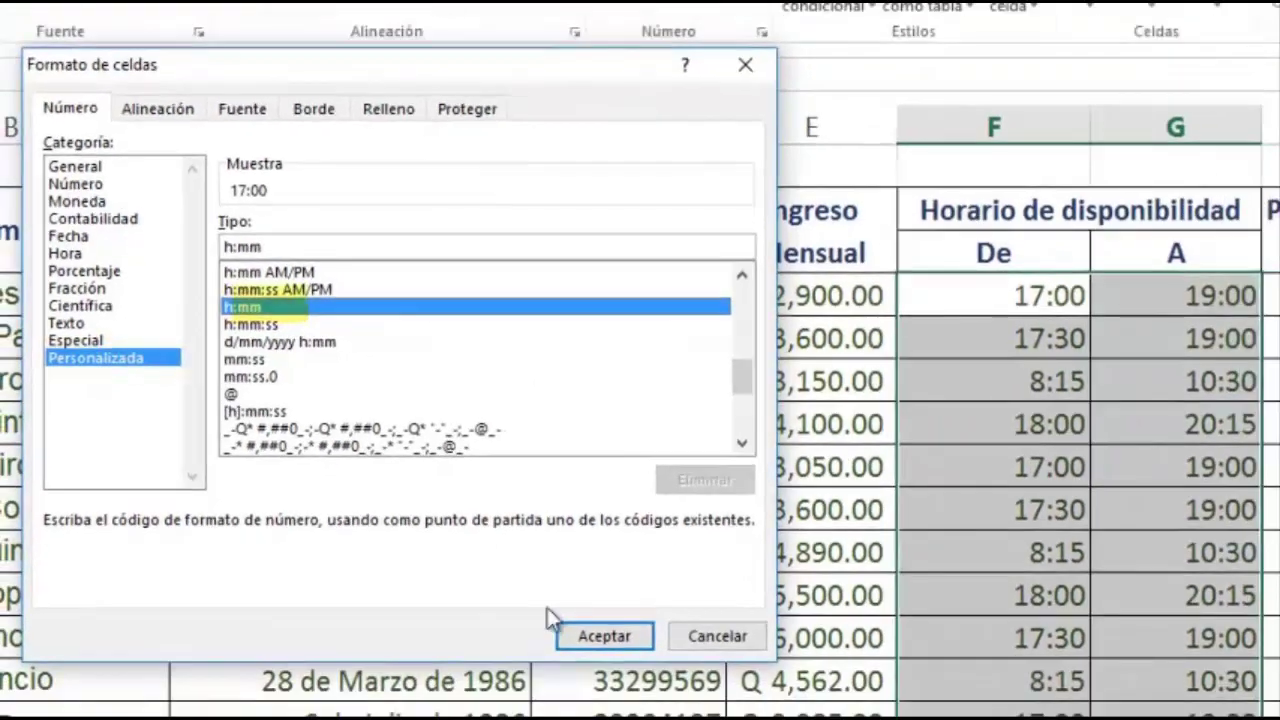
click(666, 674)
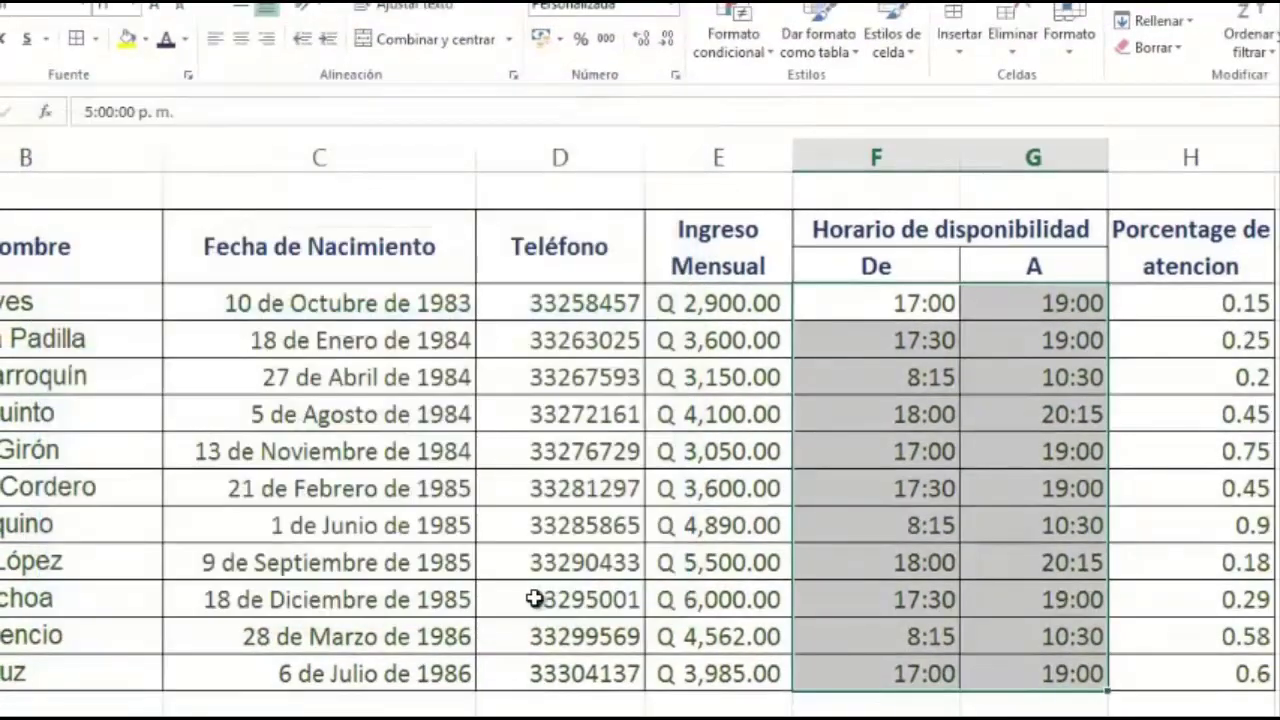
- Reformat the F4:G14 times as h:mm AM/PM so they read like 5:00 p. m
drag(886, 310, 986, 677)
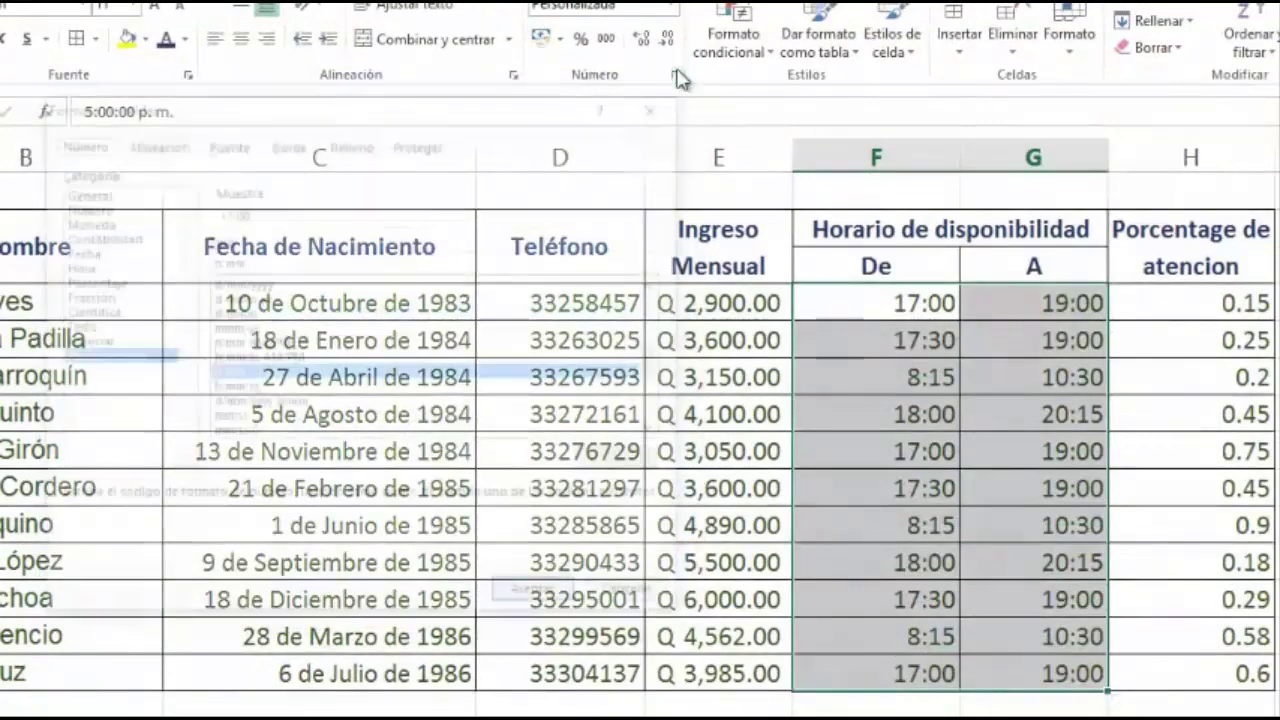
click(676, 76)
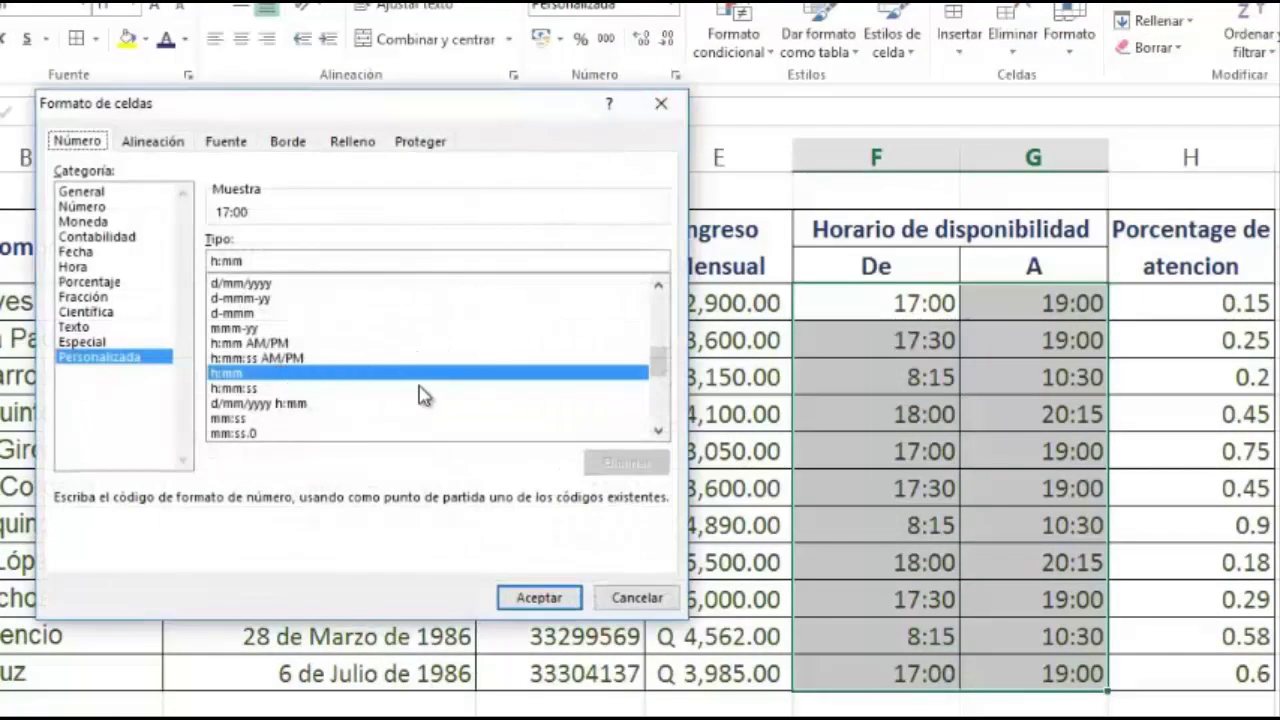
click(258, 344)
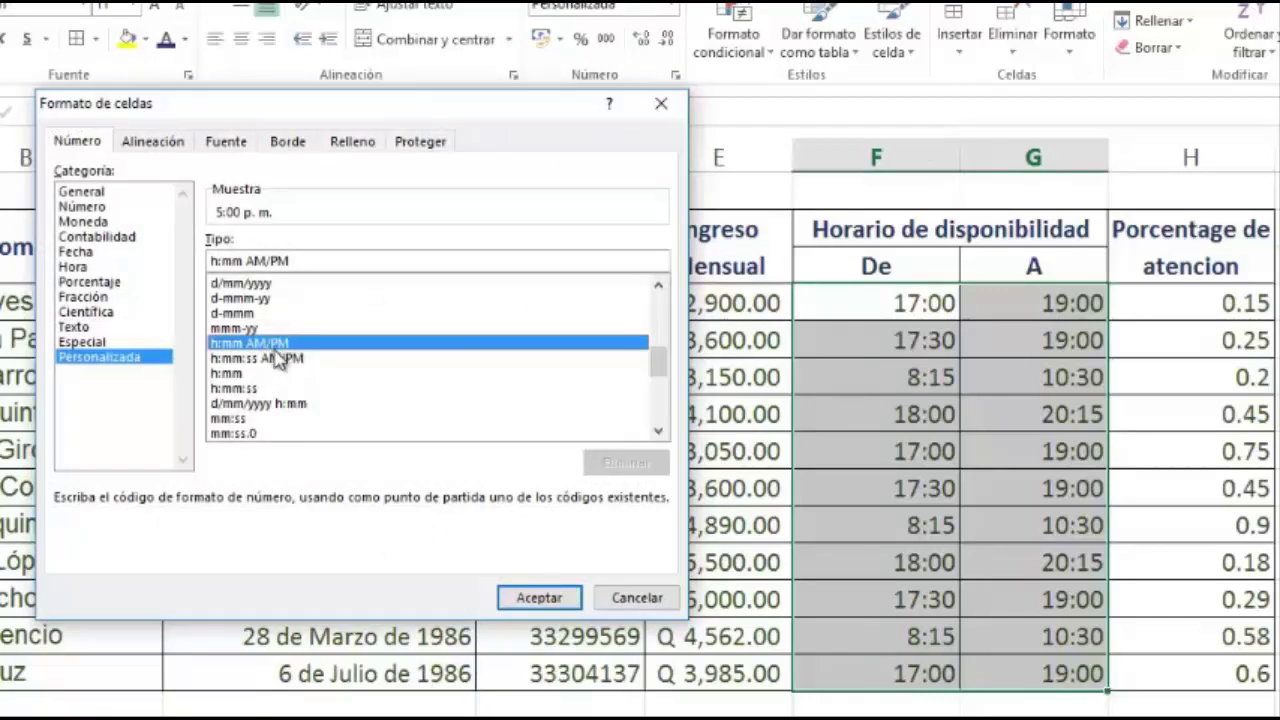
click(548, 598)
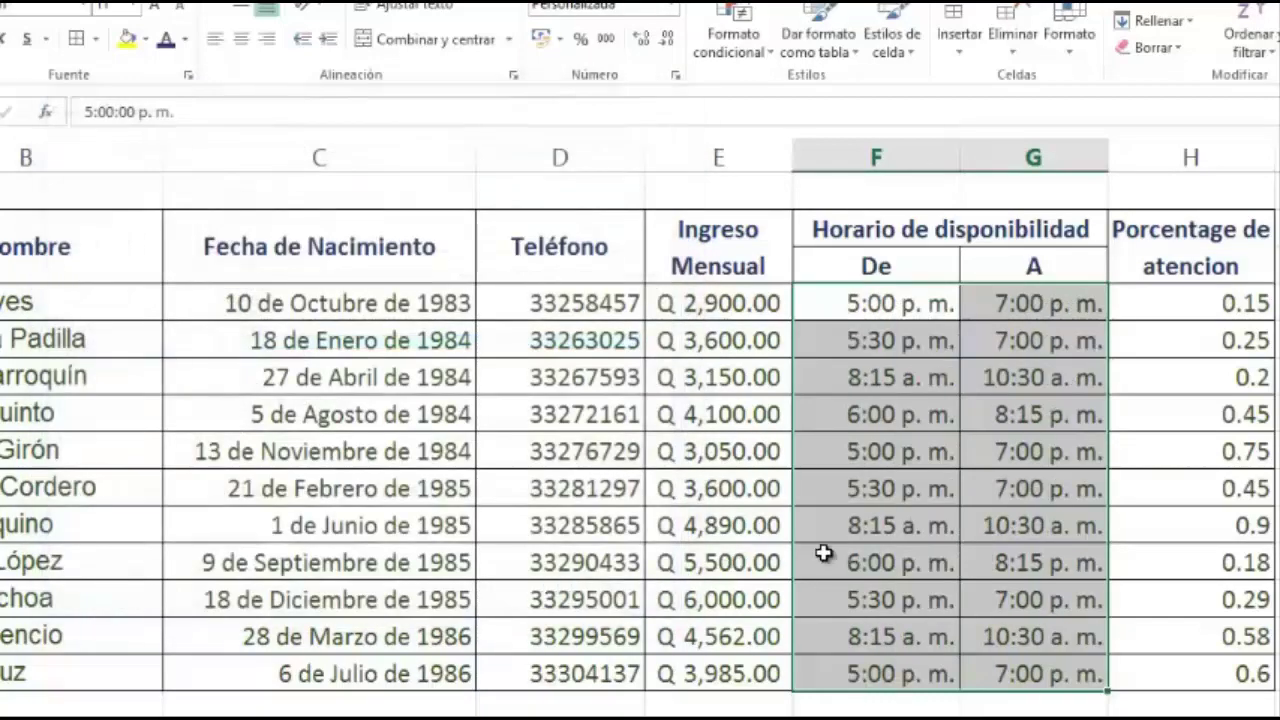
click(916, 418)
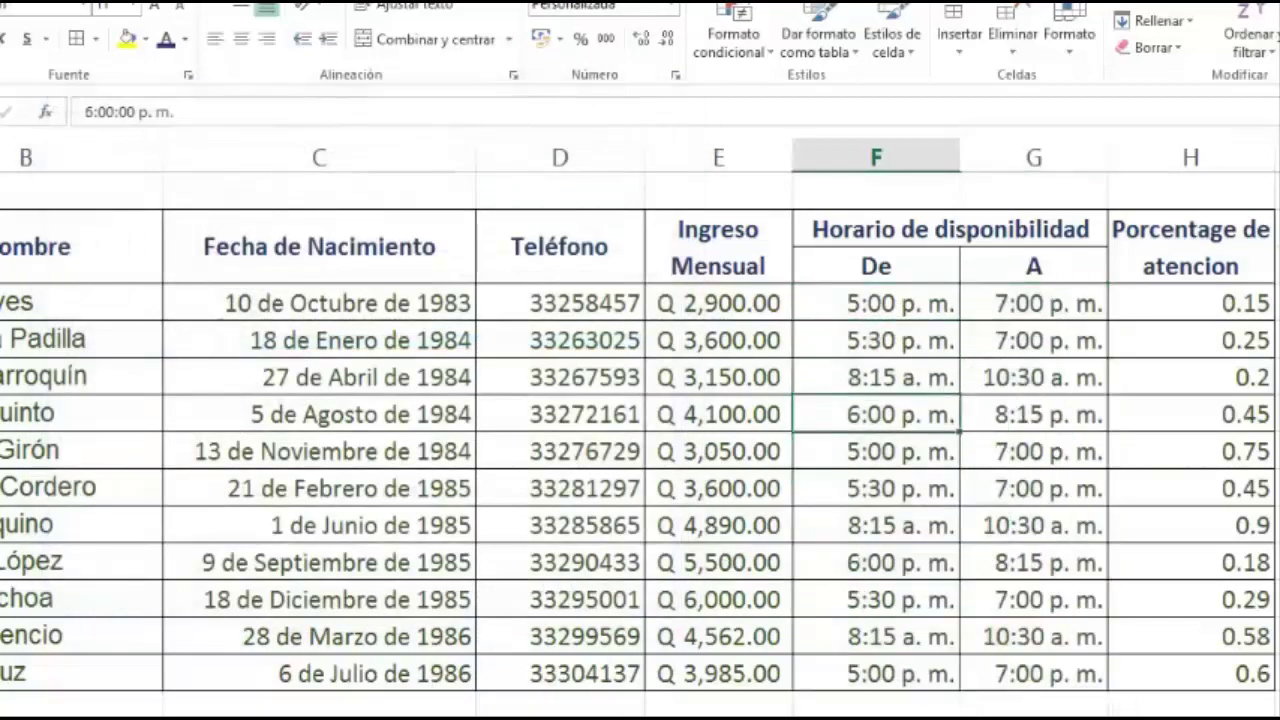
click(1186, 304)
- Format the attention values in H4:H14 as percentages, e.g. 15%, 25%, 90%
drag(1180, 302, 1060, 649)
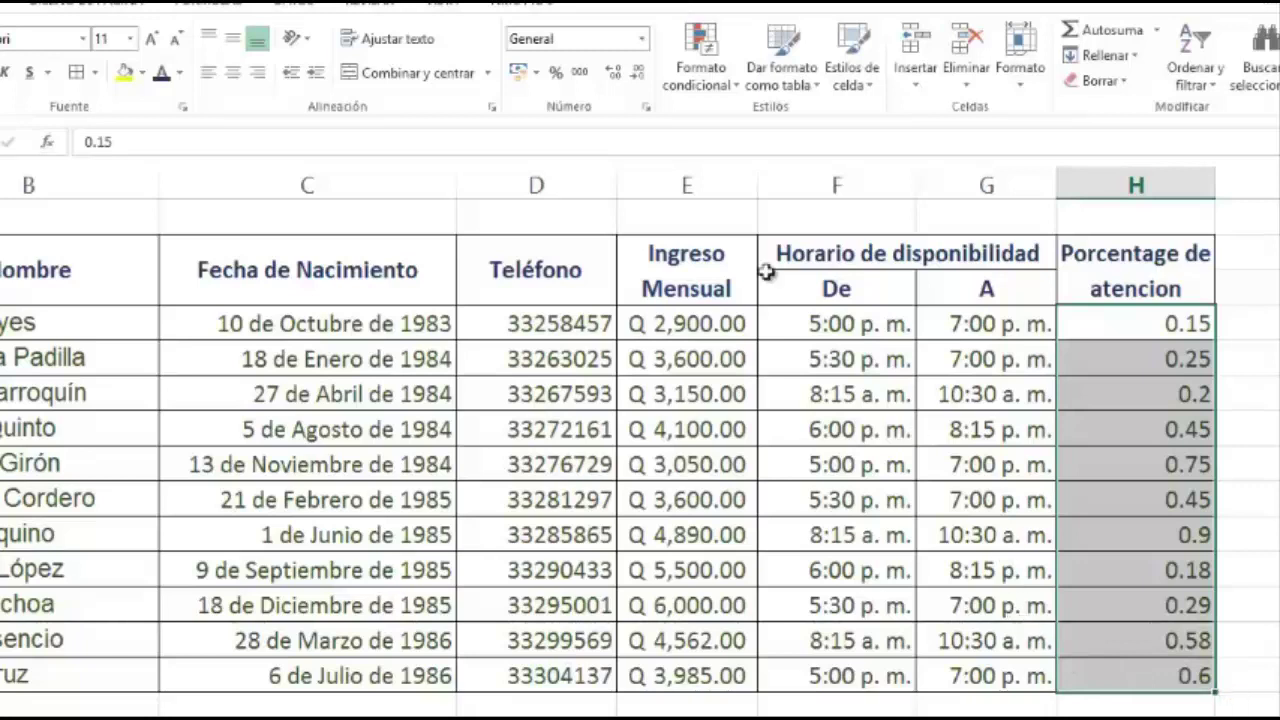
click(557, 78)
click(1076, 408)
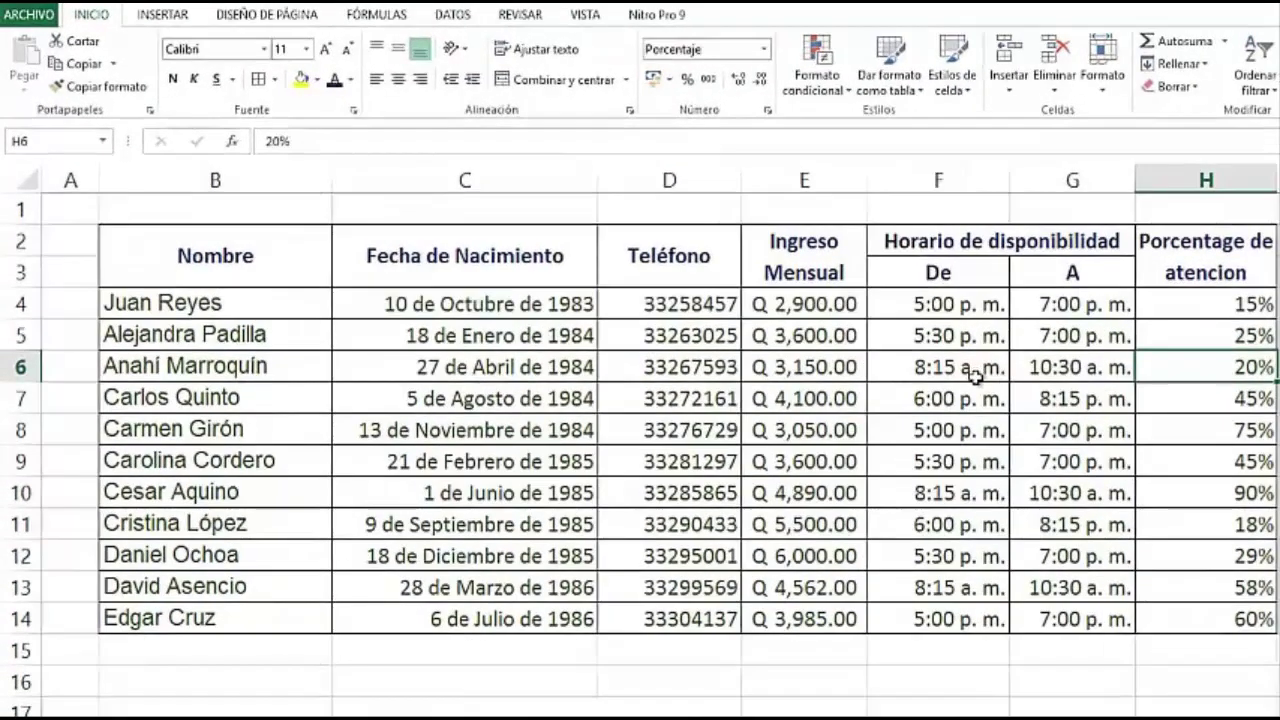
click(248, 257)
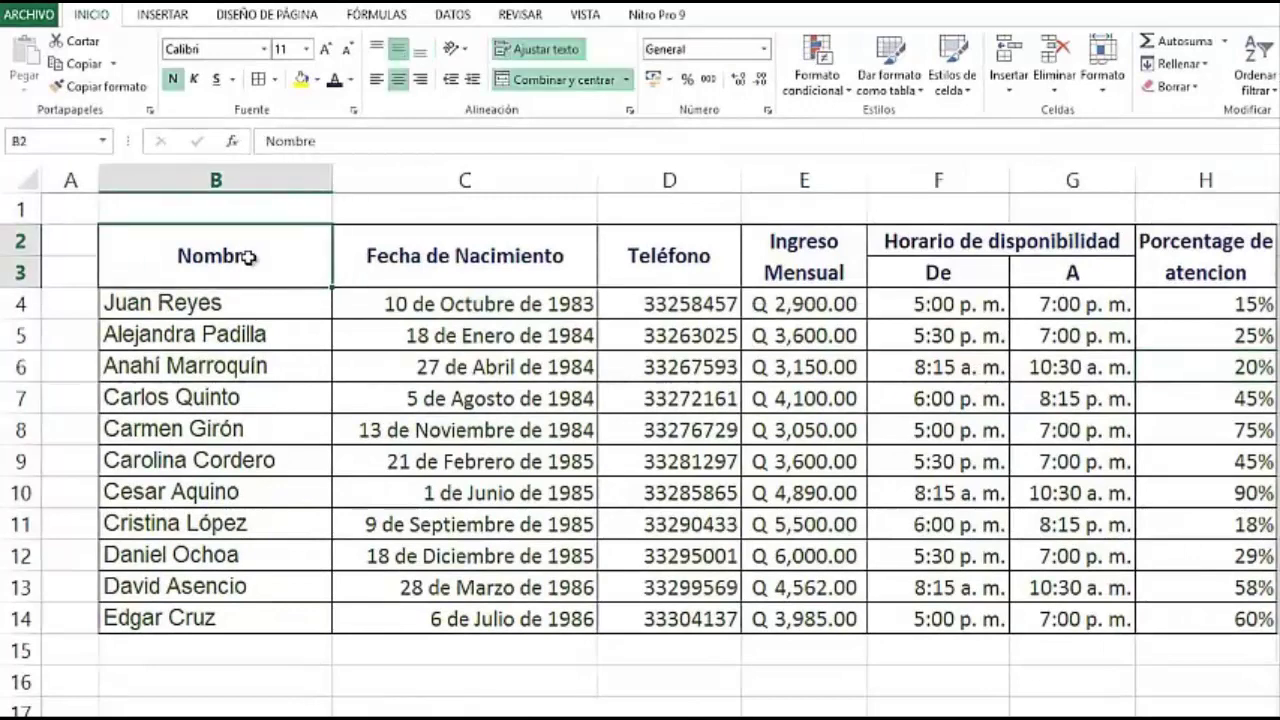
- Spell-check the sheet from B1, correcting 'Porcentage' to 'Porcentaje' and 'atencion' to 'atención'
click(315, 209)
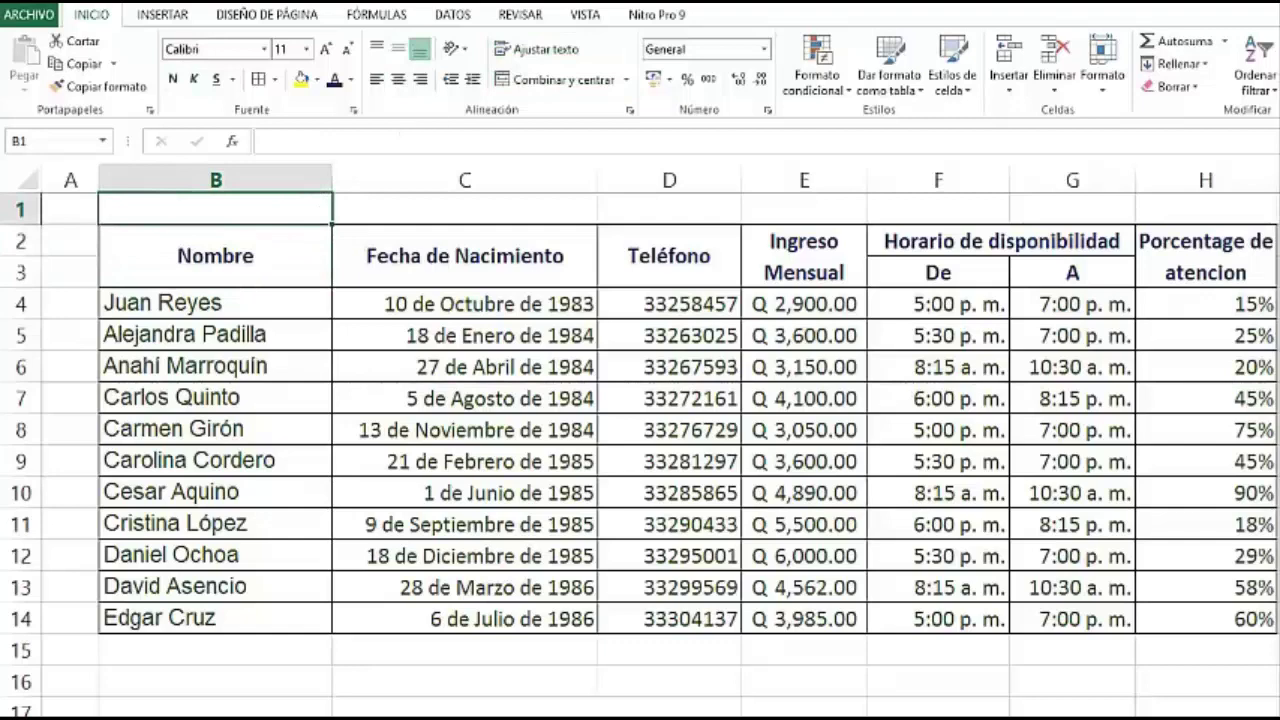
click(512, 16)
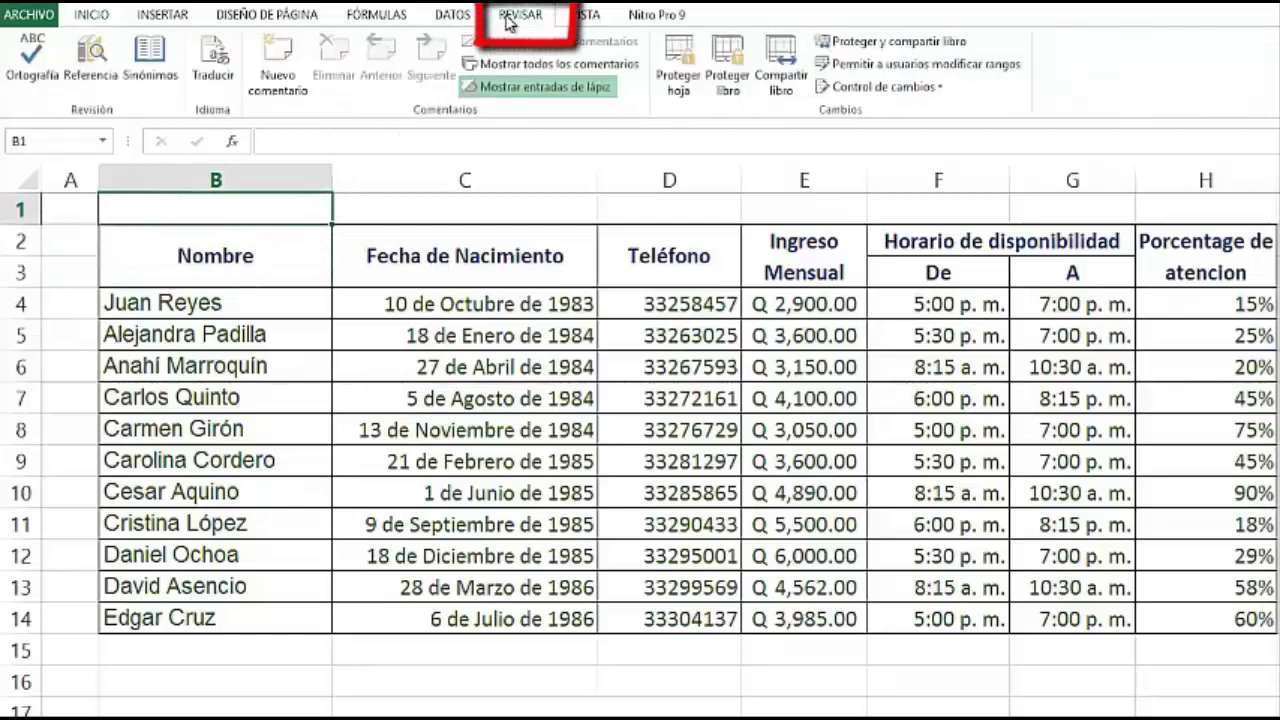
click(33, 60)
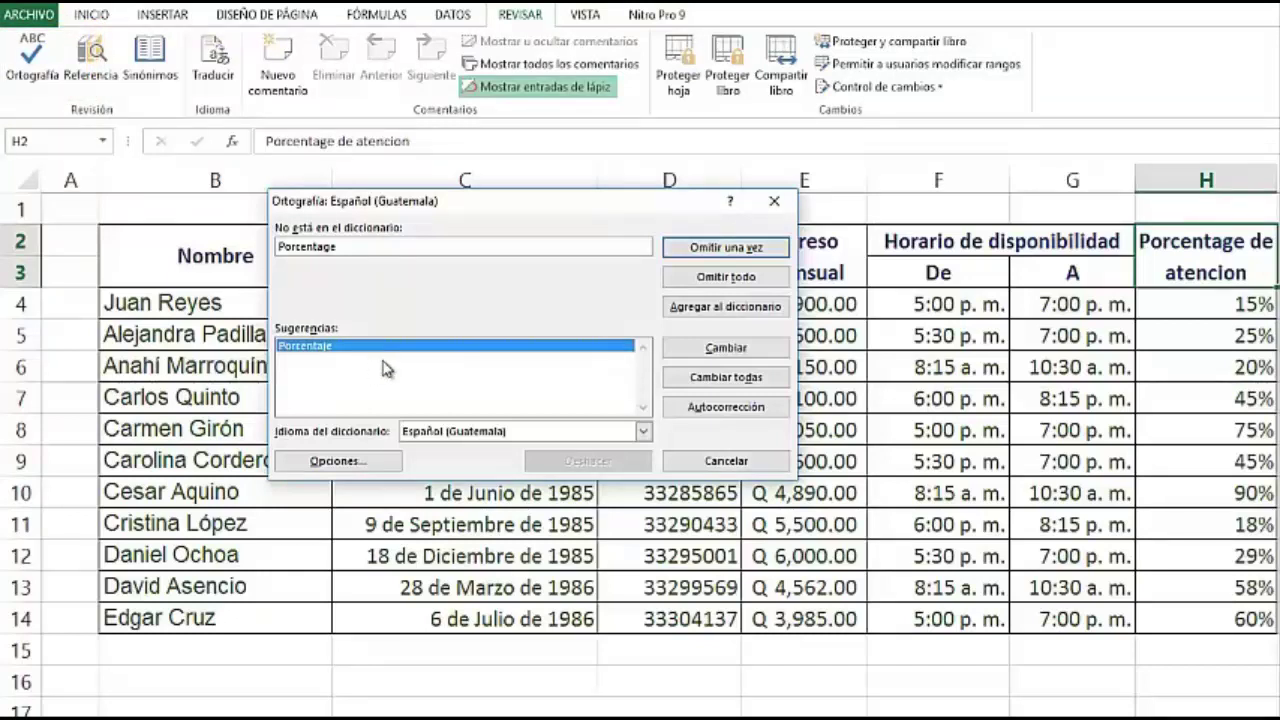
click(708, 350)
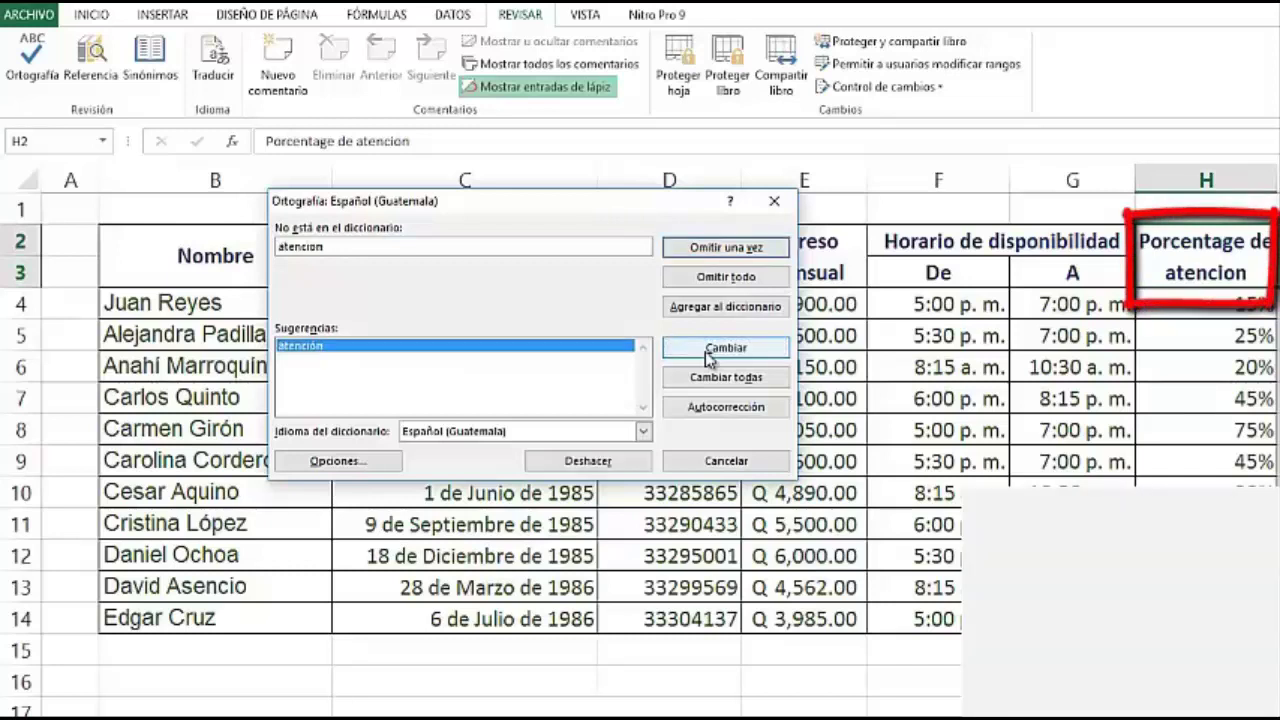
click(708, 350)
click(661, 466)
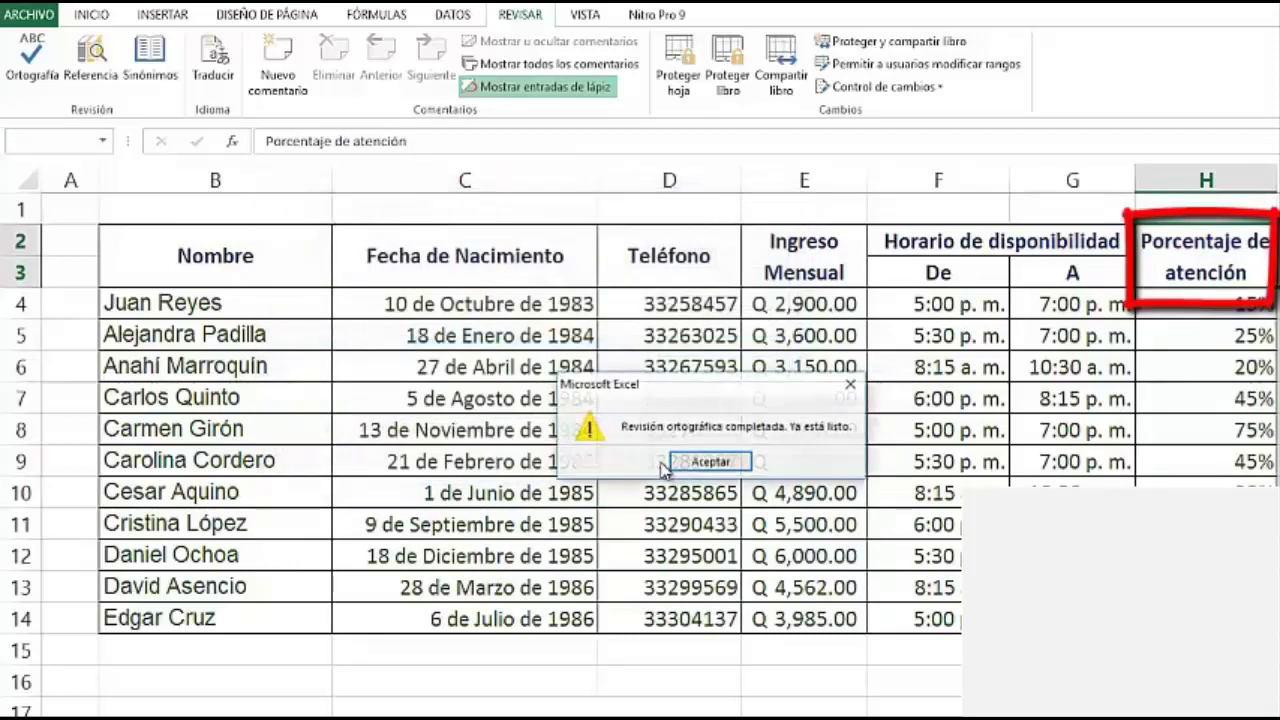
click(703, 468)
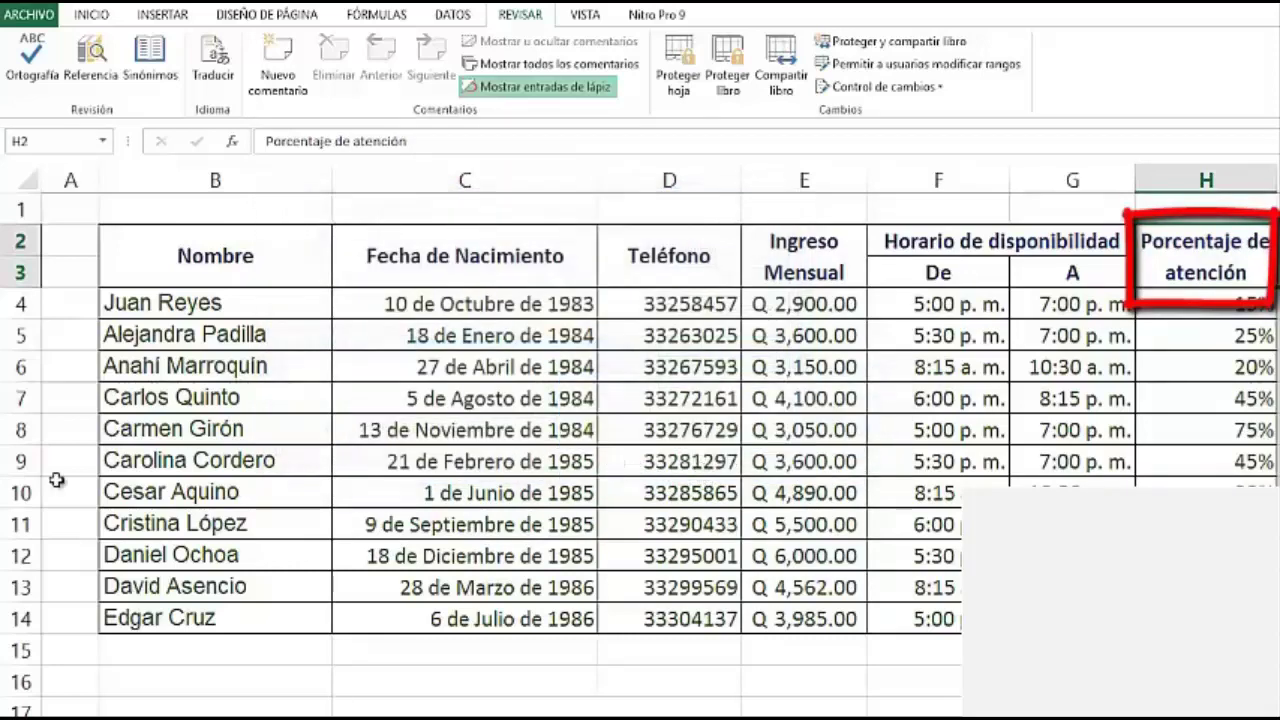